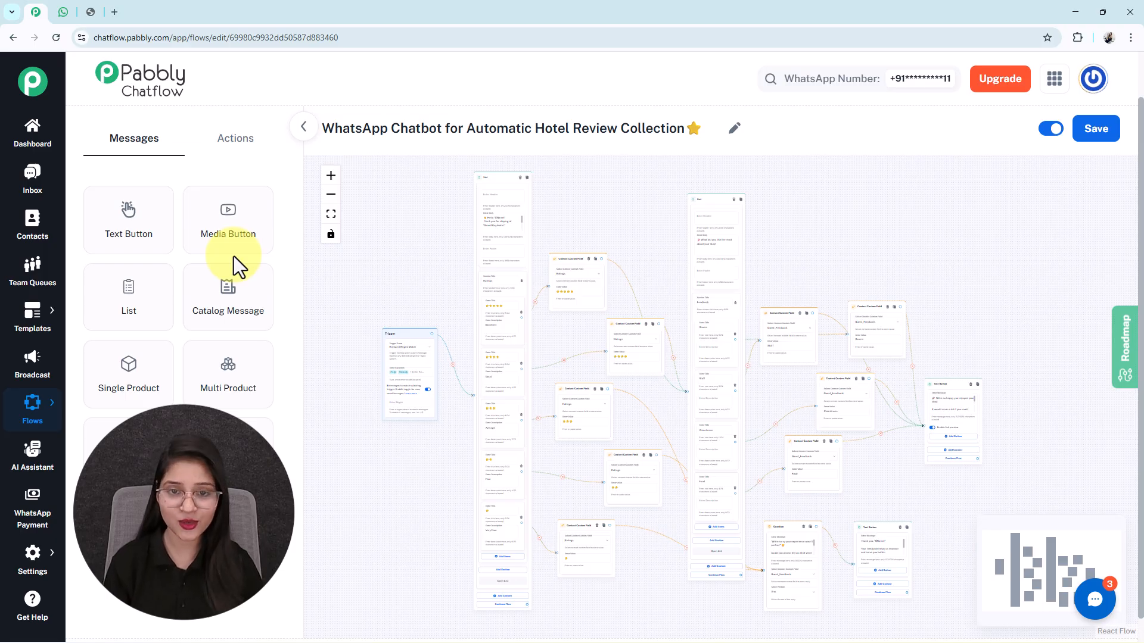
Compare the finished hotel review chatbot flow with its sample rating conversation in WhatsApp Web.
click(63, 12)
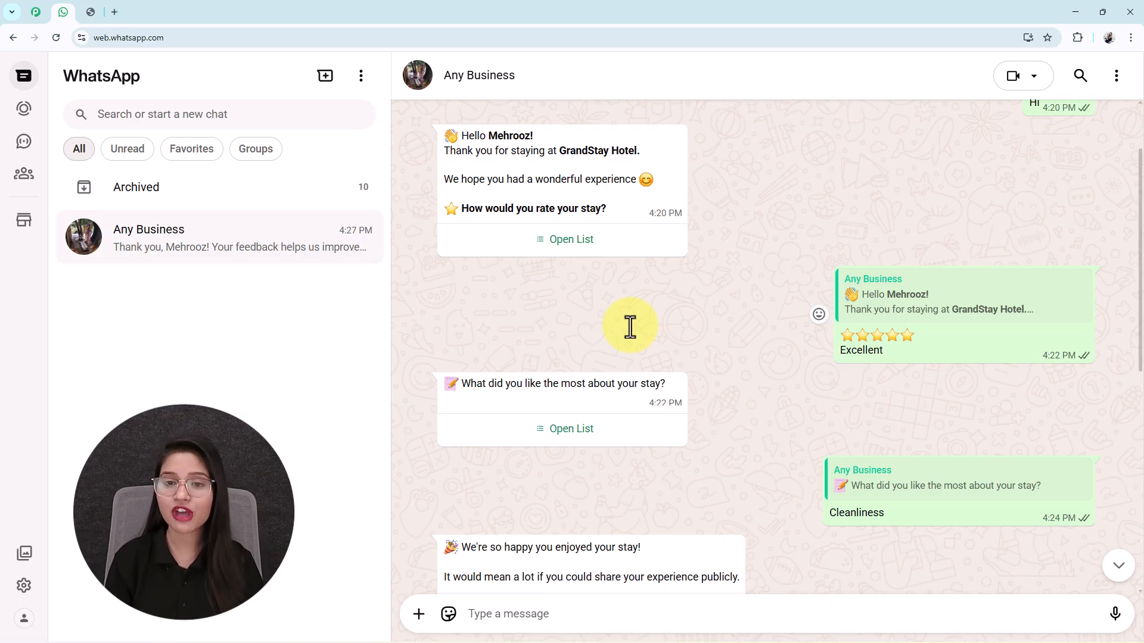
click(37, 15)
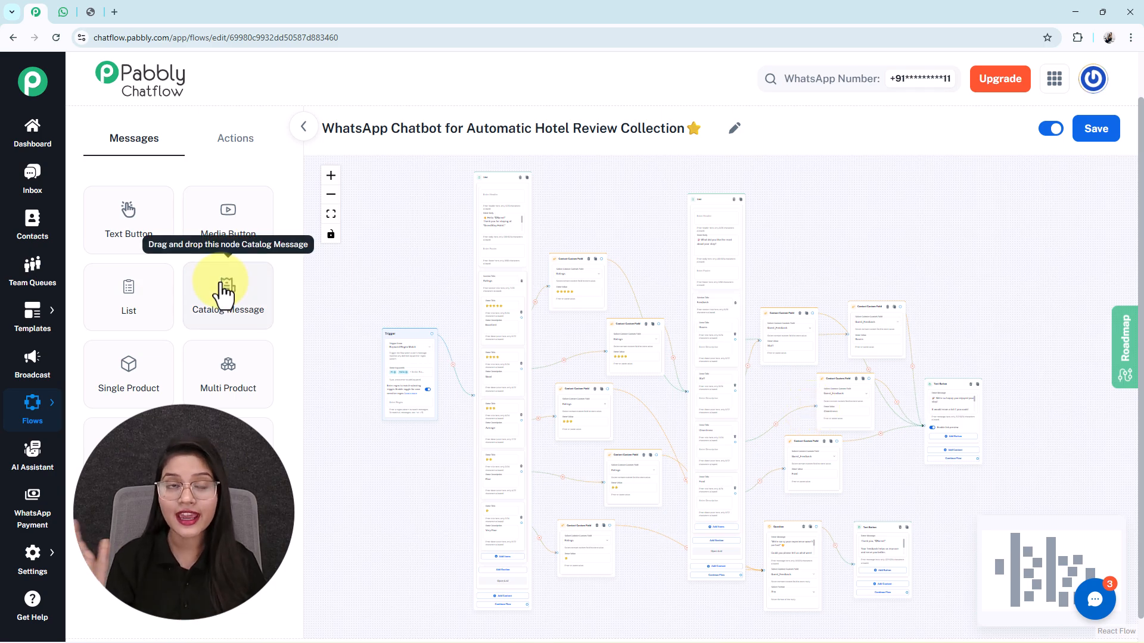
click(51, 14)
scroll(787, 334, down, 2)
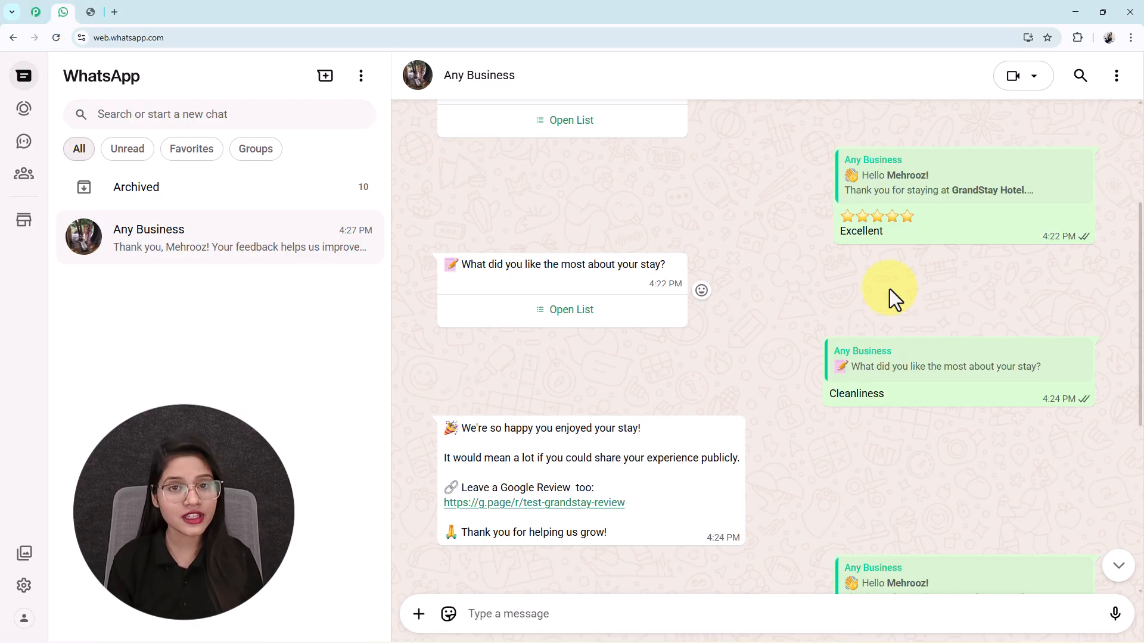
scroll(738, 278, up, 2)
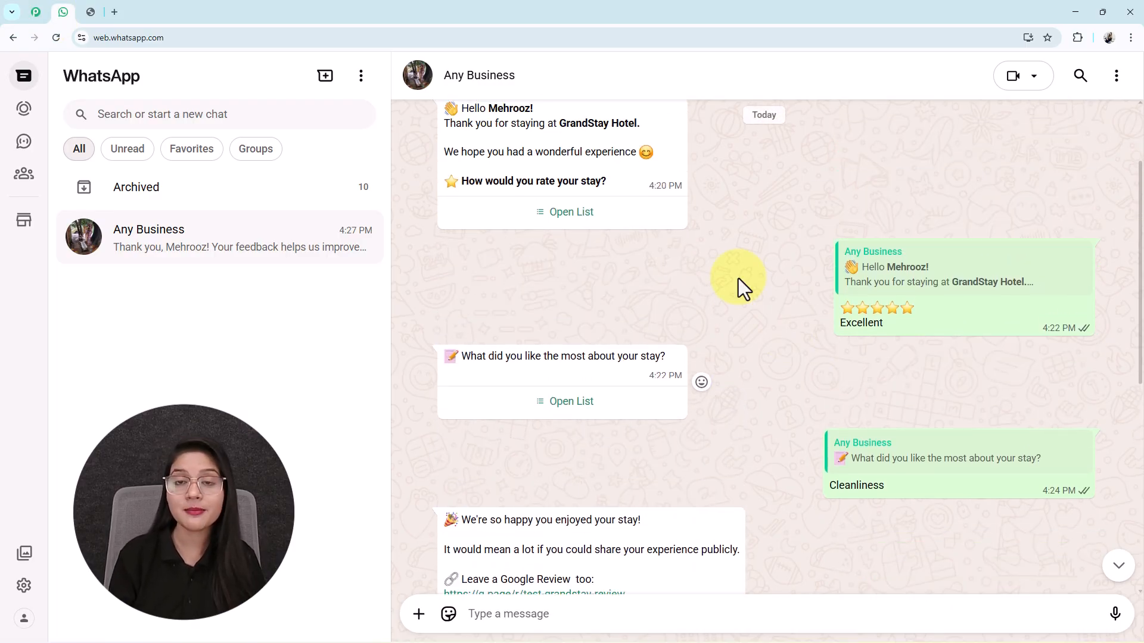
scroll(738, 278, down, 3)
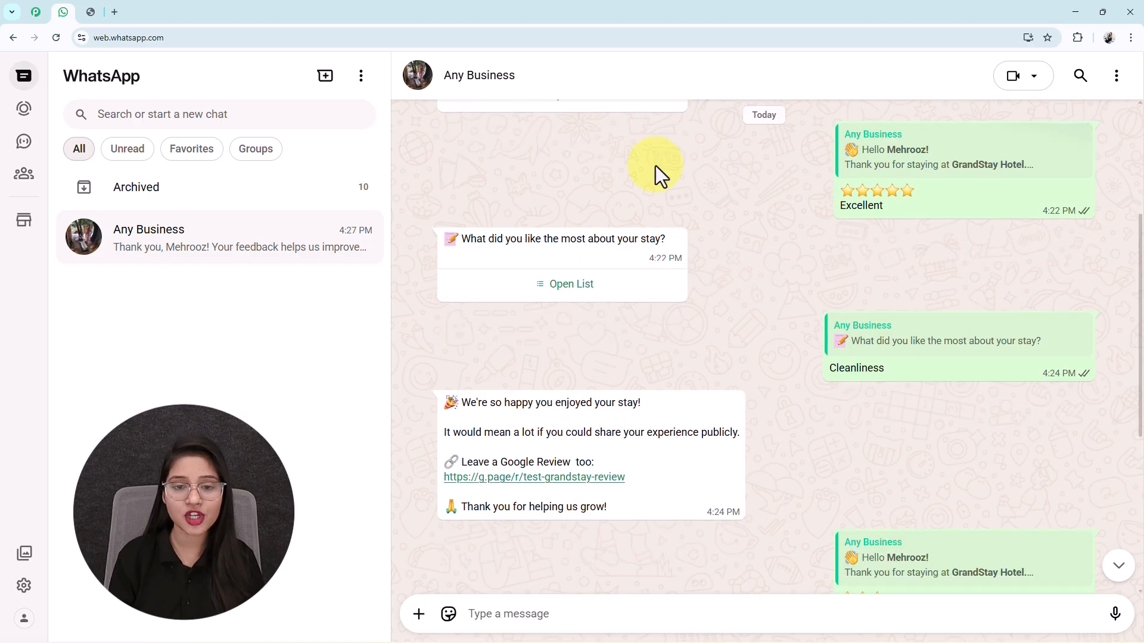
click(36, 12)
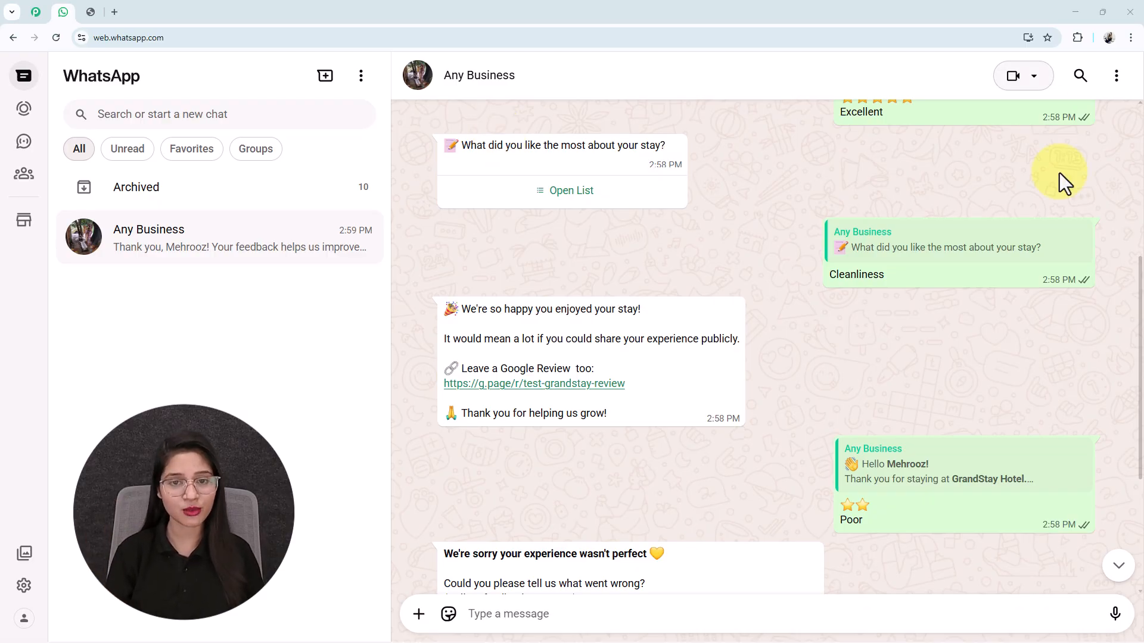
Open pabbly.com/chatflow in a new browser tab, look over the landing page and dismiss the limited-offer popup.
click(118, 14)
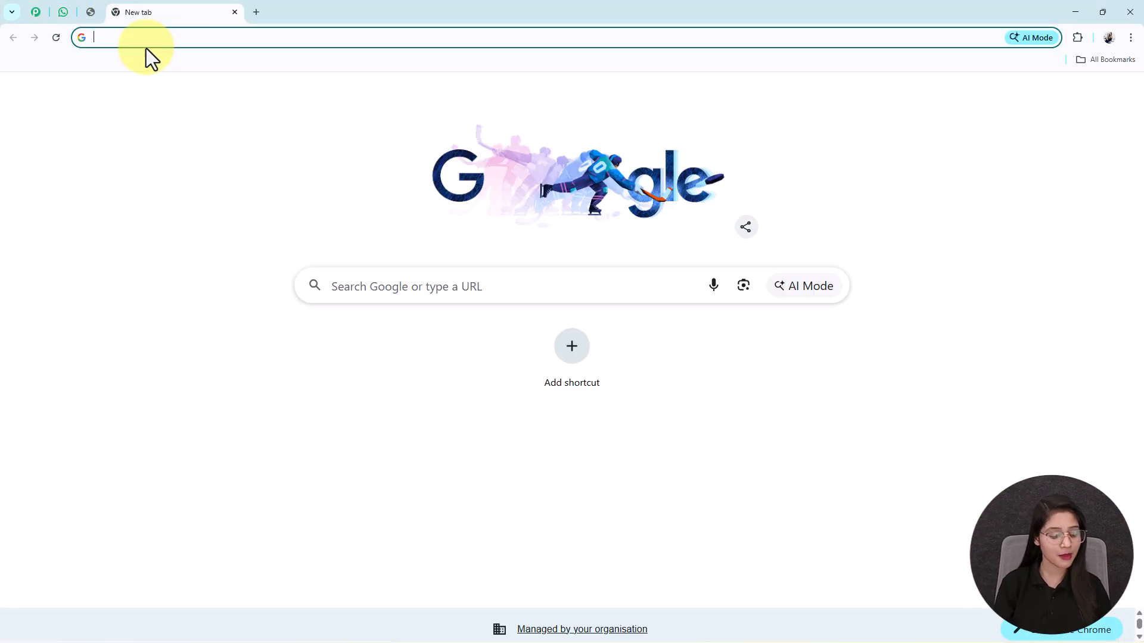
text(pabbly.com/chatflow)
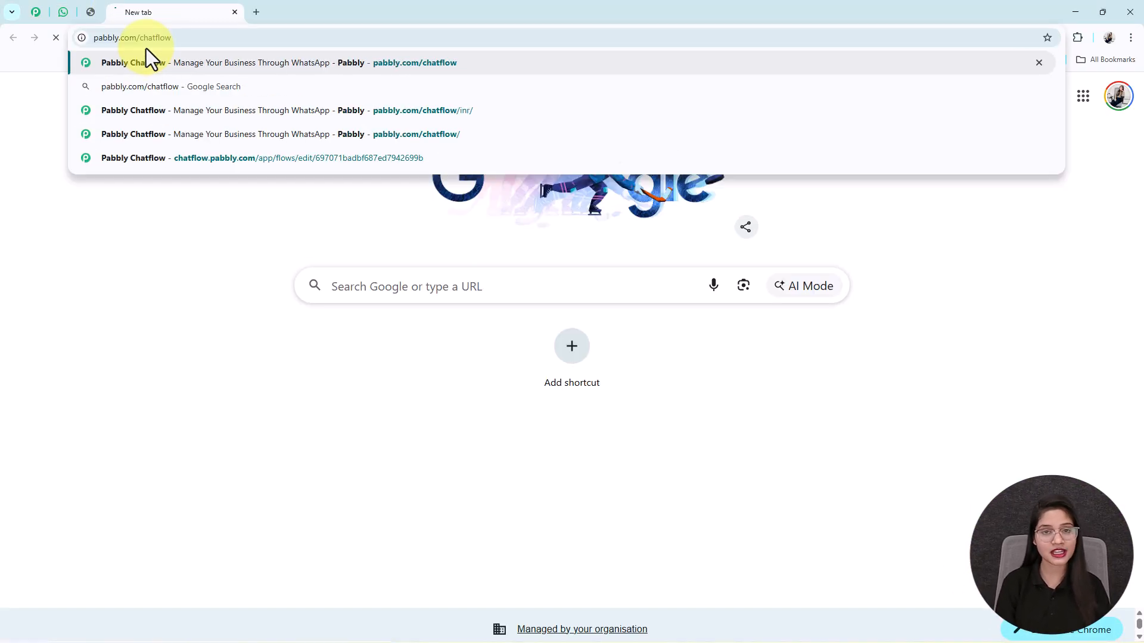
key(Return)
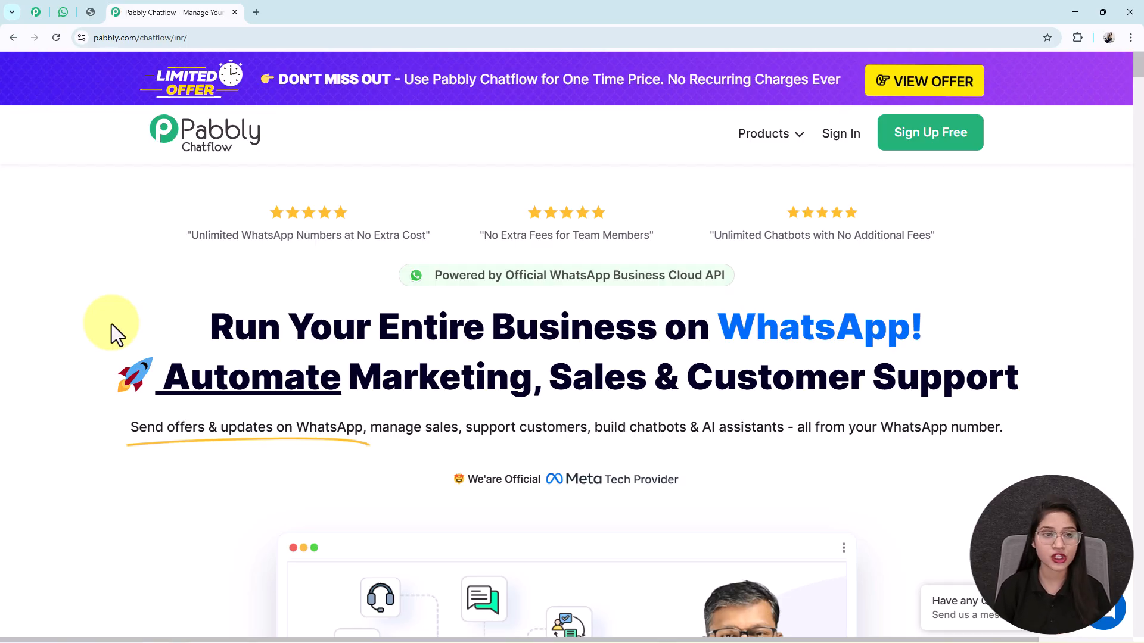
middle_click(95, 333)
scroll(99, 407, down, 3)
scroll(98, 407, down, 15)
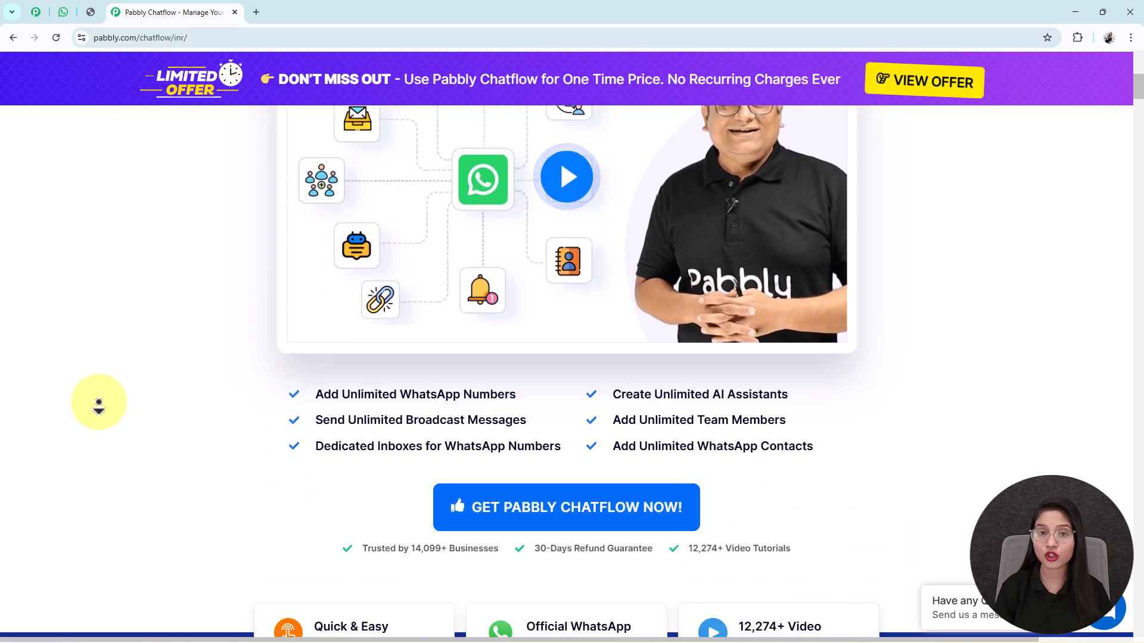
scroll(43, 318, up, 20)
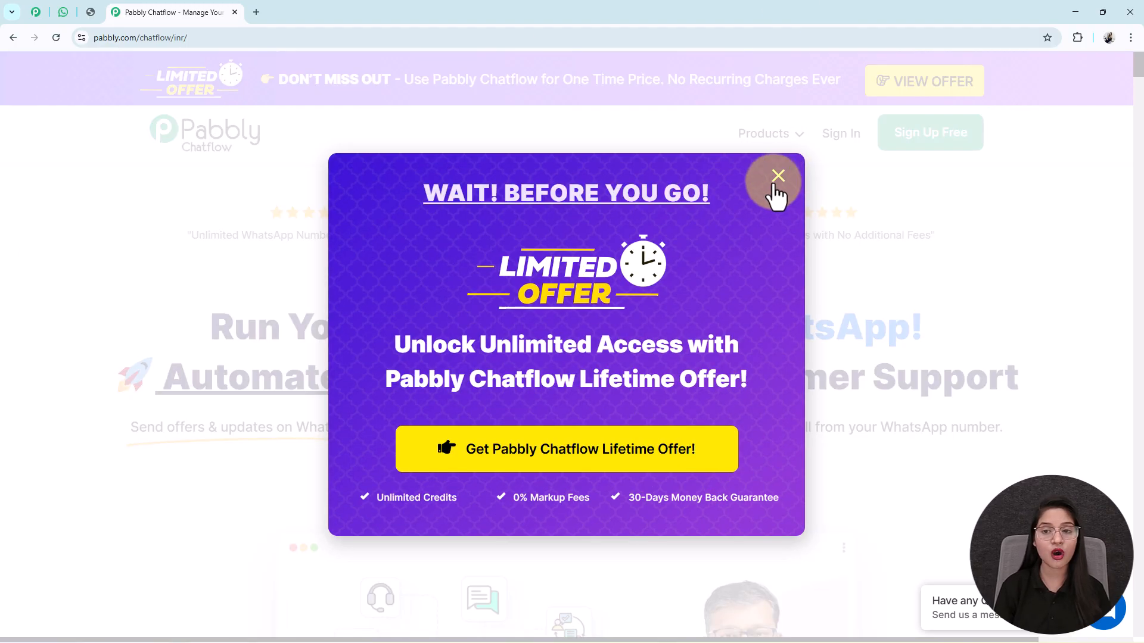
click(774, 185)
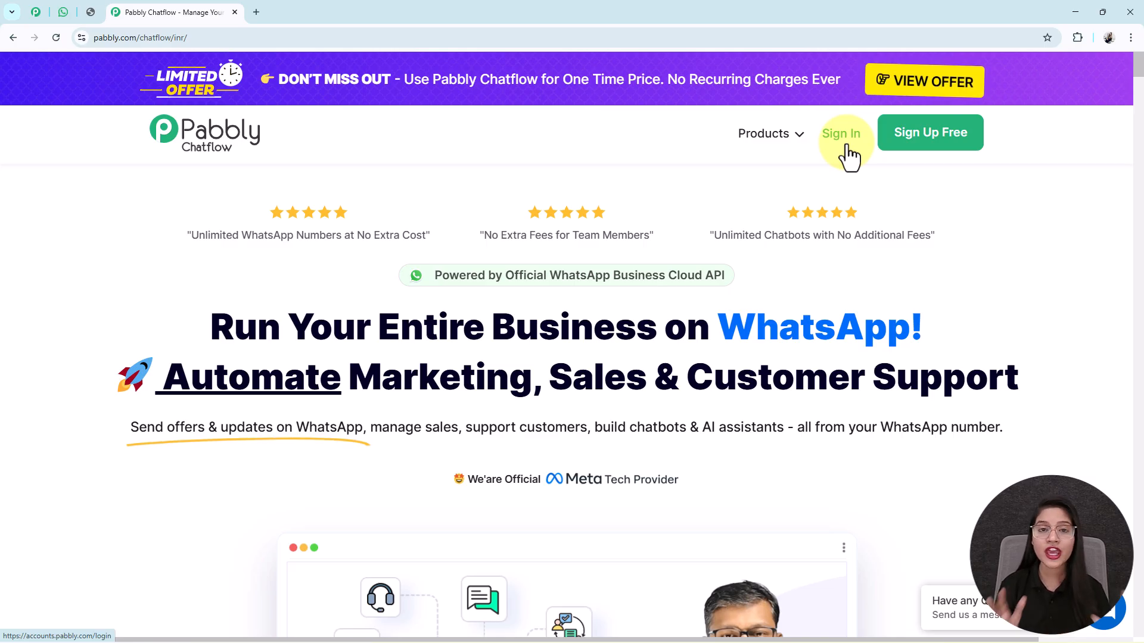
Review the hotel feedback conversation in WhatsApp Web and the Pabbly coupon code image.
click(62, 12)
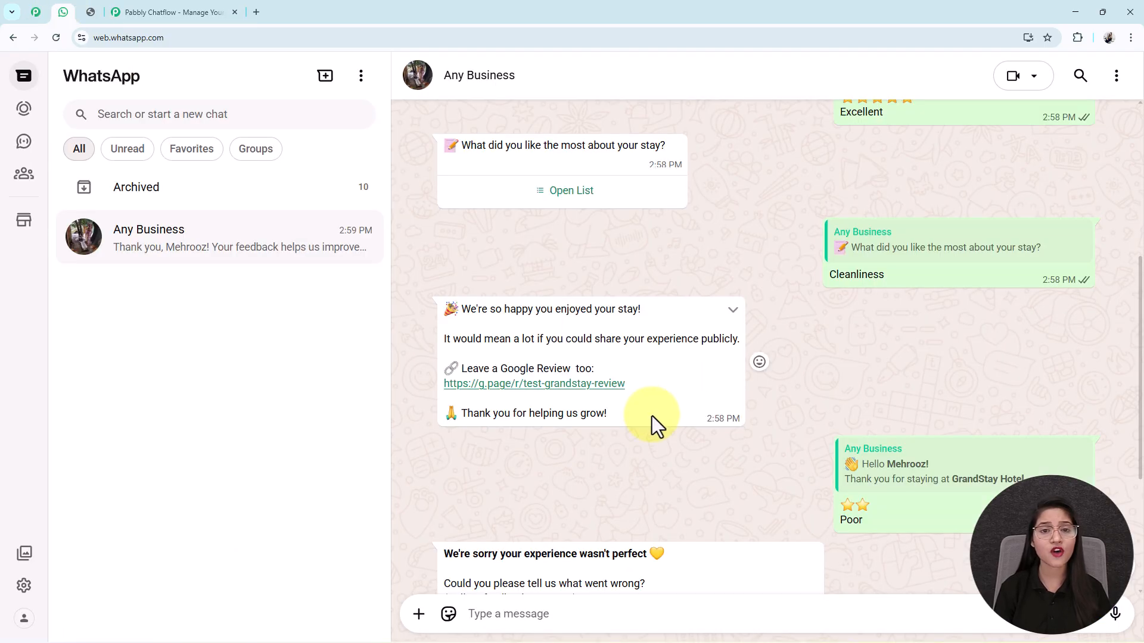
scroll(652, 416, up, 5)
scroll(652, 415, down, 7)
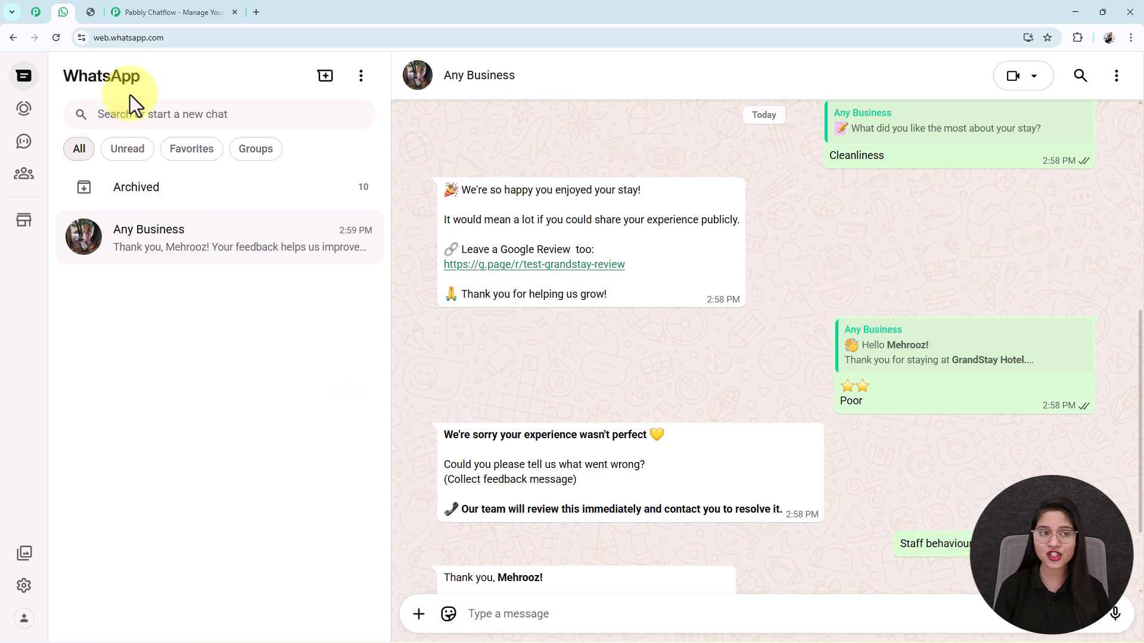
click(89, 18)
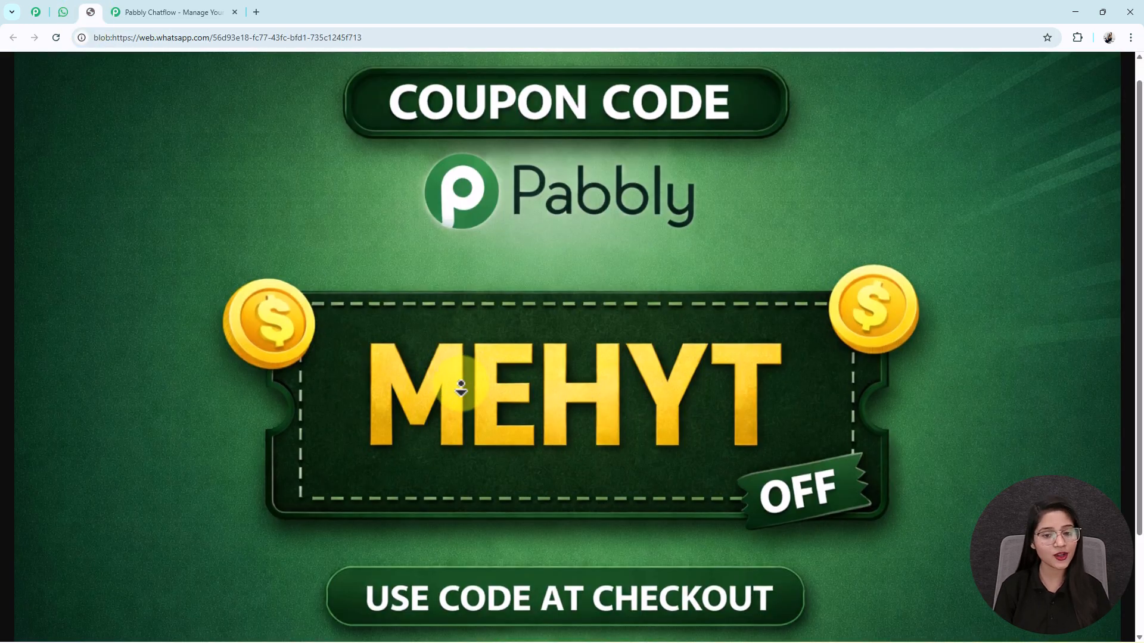
scroll(455, 383, down, 1)
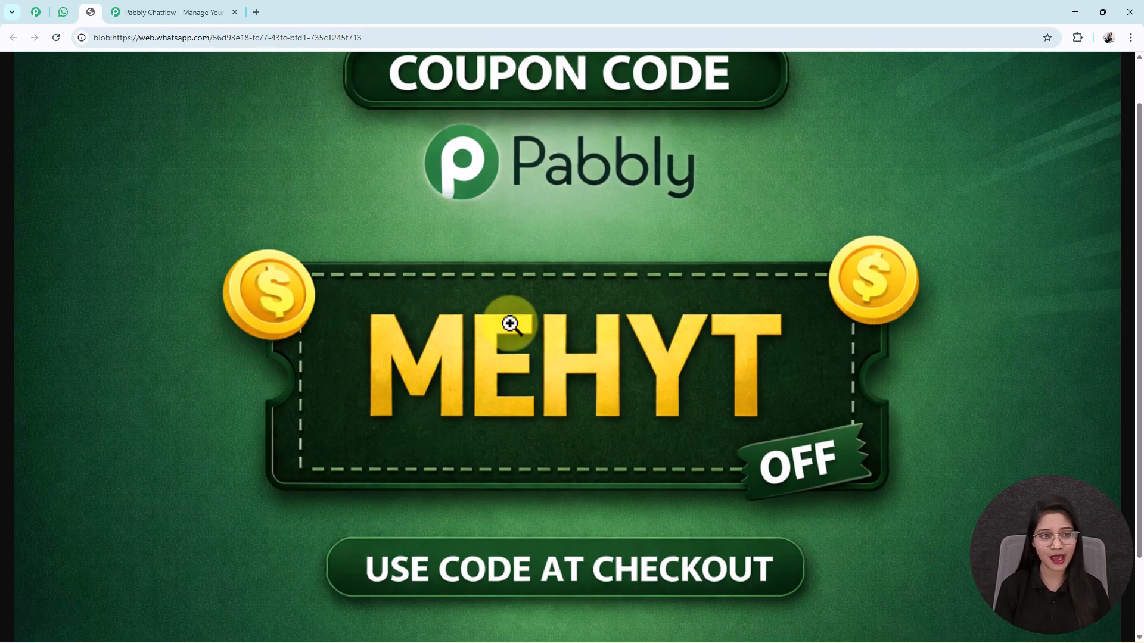
Sign in from the Pabbly Chatflow landing page and access the Pabbly Chatflow application.
click(176, 11)
click(851, 156)
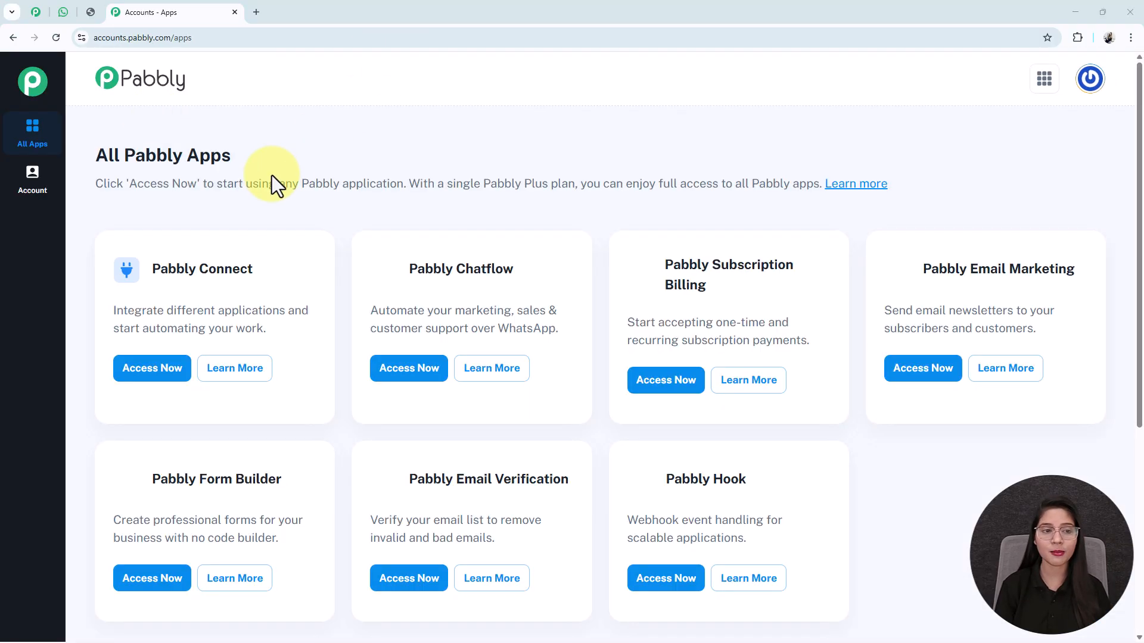
drag(276, 179, 31, 173)
drag(530, 273, 389, 274)
click(398, 375)
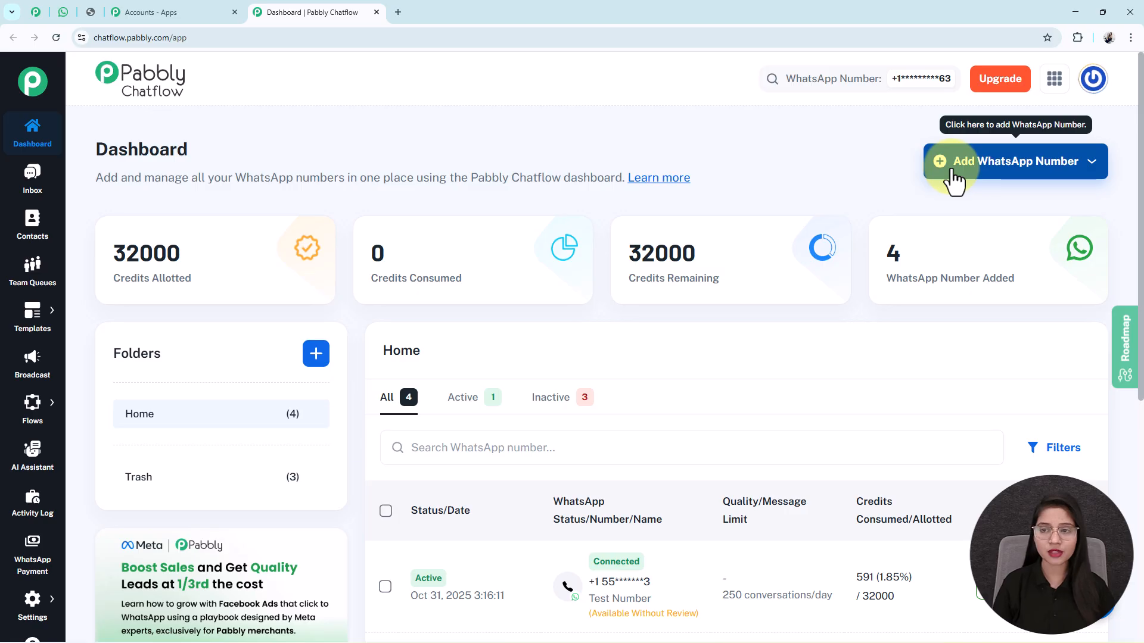
Go to the Flow Builder and add a new flow.
mouse_move(60, 414)
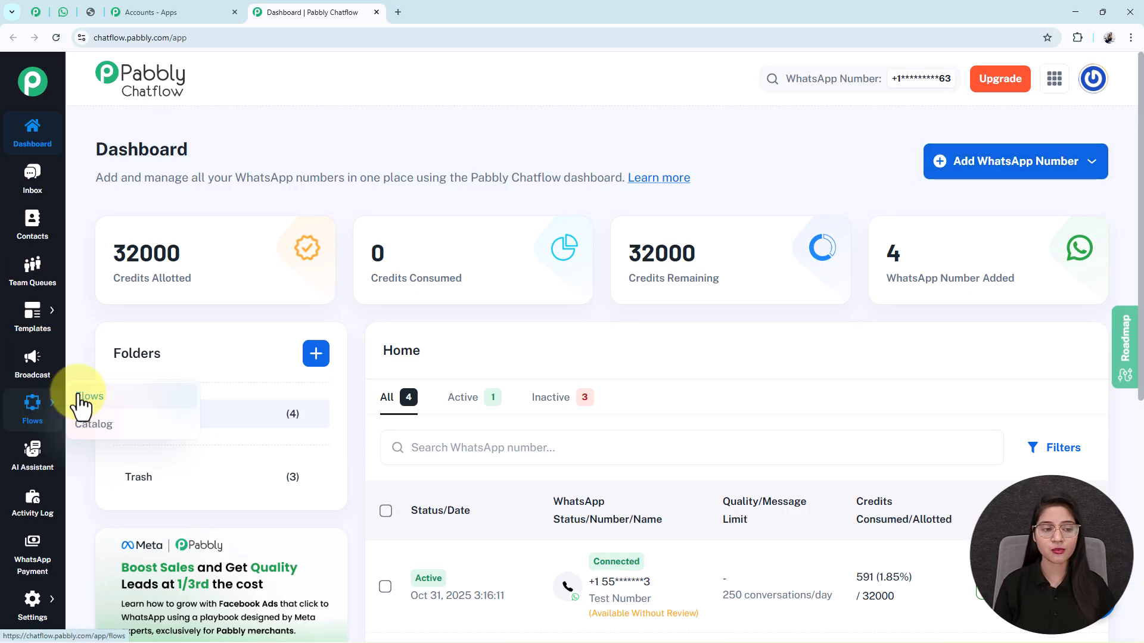
click(83, 397)
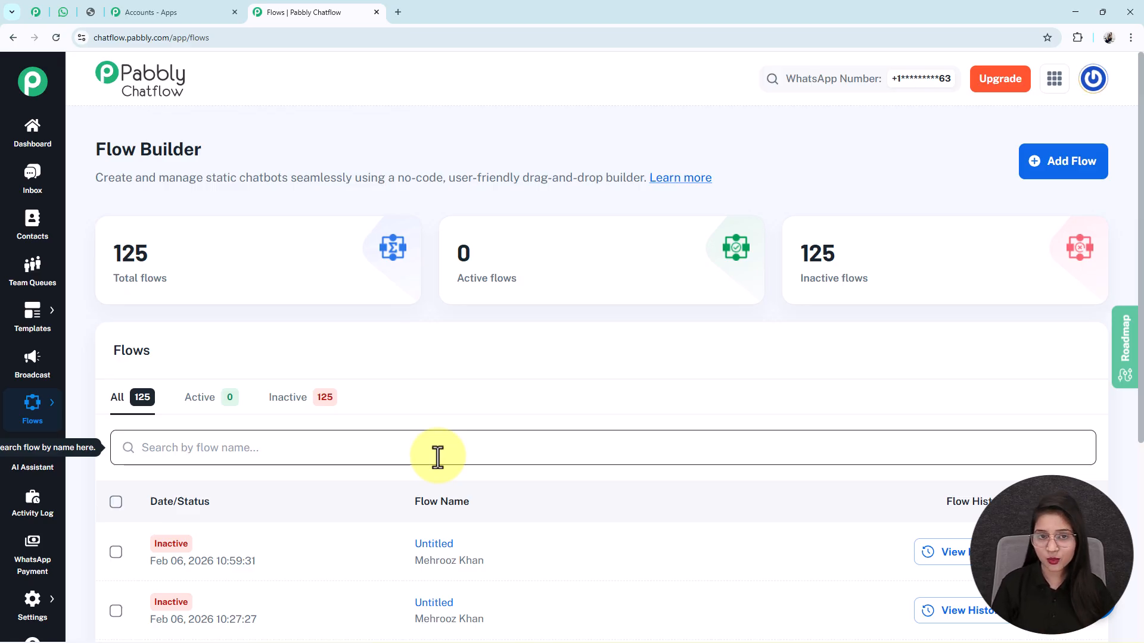
click(1070, 167)
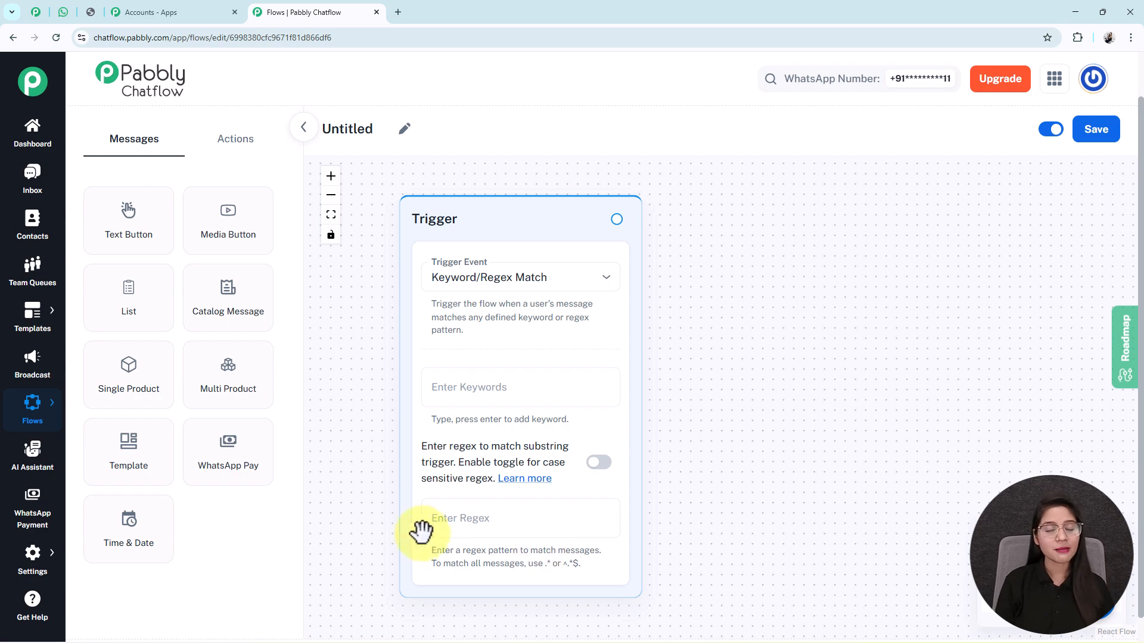
Rename the new flow "WhatsApp Chatbot for Automatic Hotel Review Collection⭐".
click(401, 130)
double_click(348, 132)
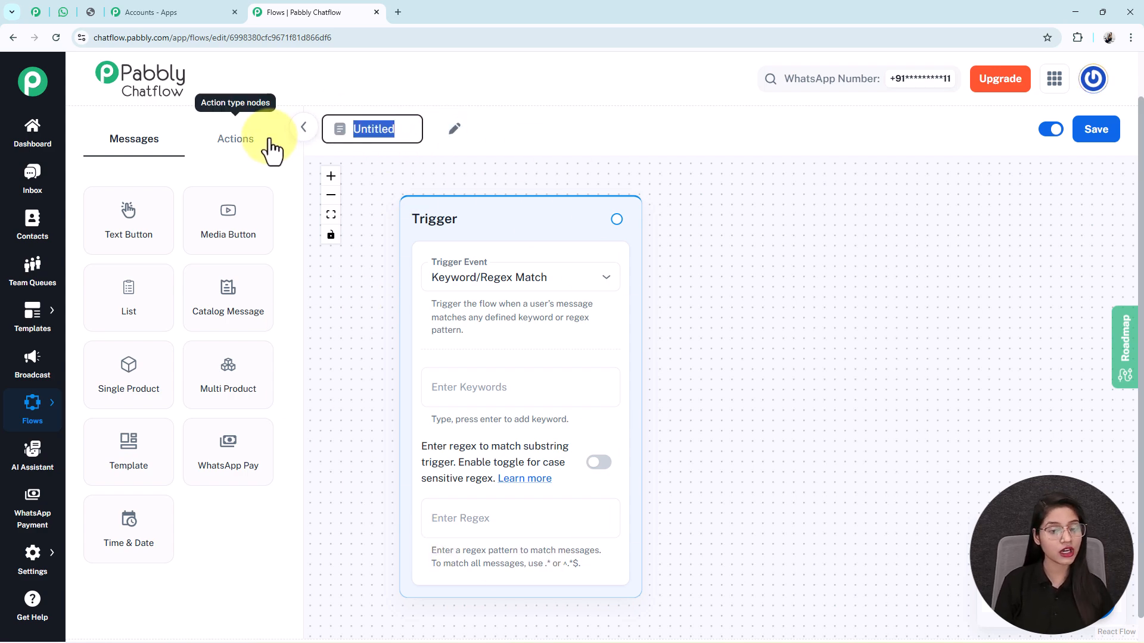
text(WhatsApp Chatbot for Automatic Hotel Review Collection⭐)
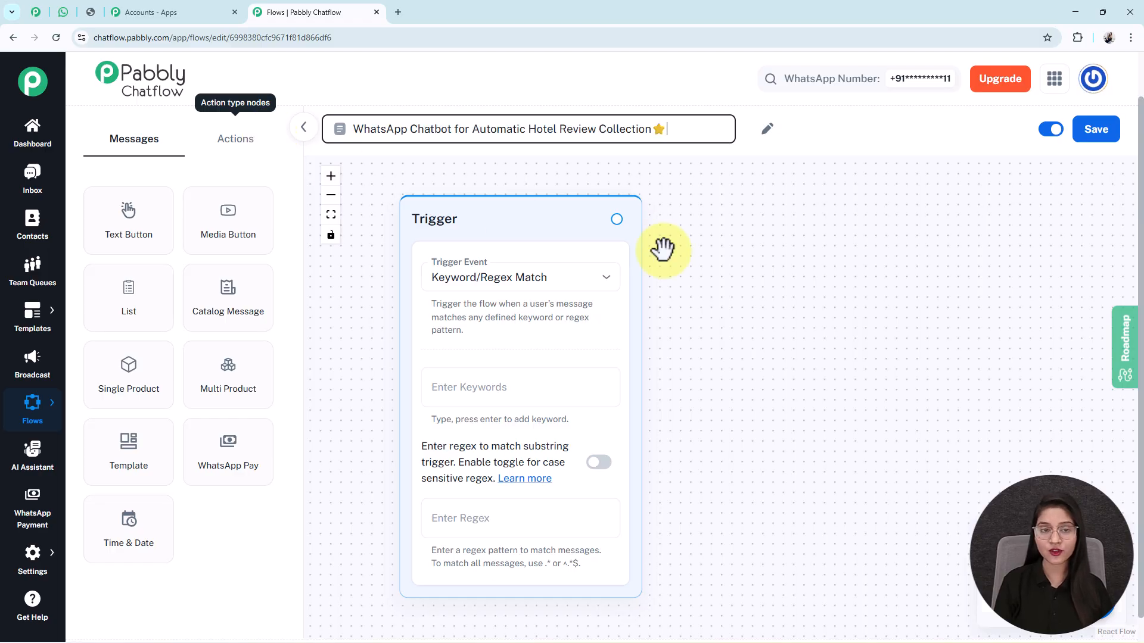
click(757, 265)
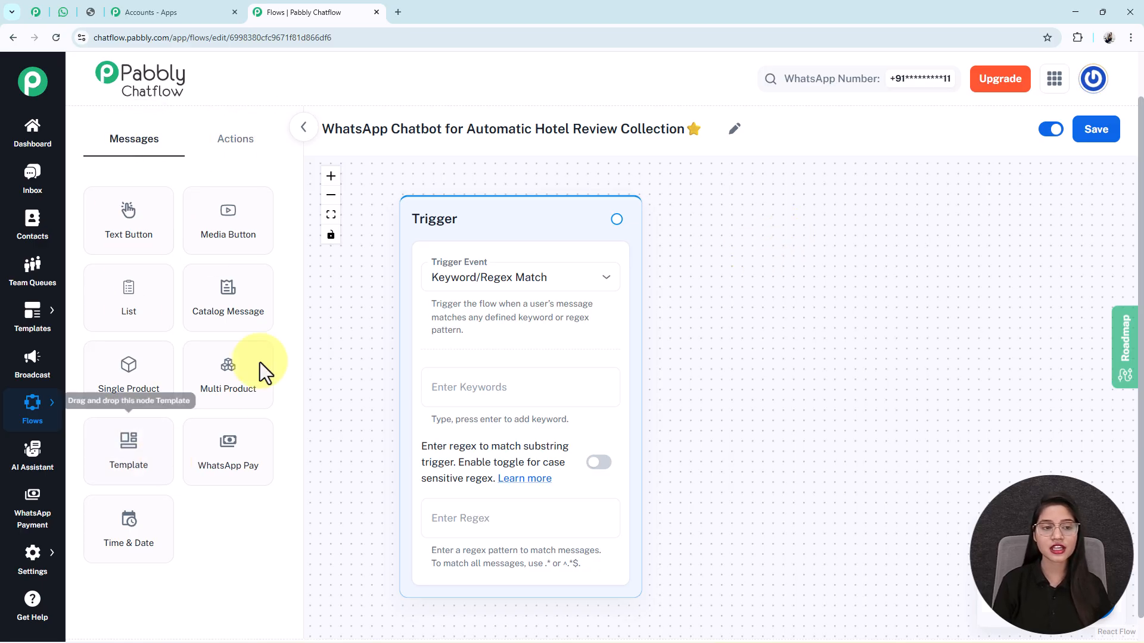
Look over the available action and message nodes, and save the flow.
click(235, 138)
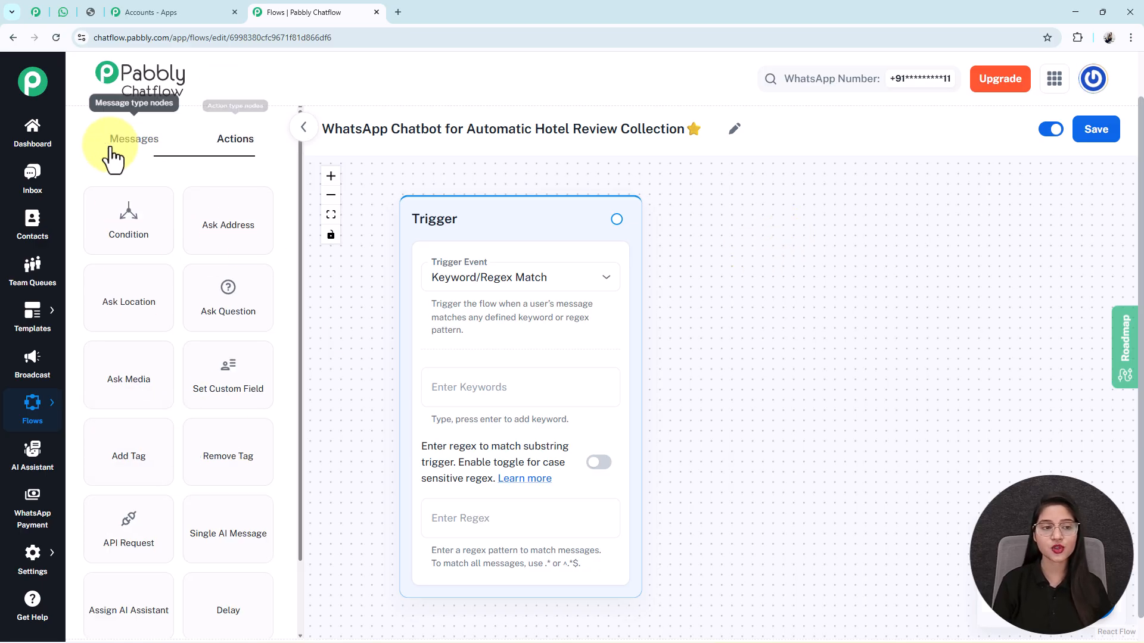
click(143, 143)
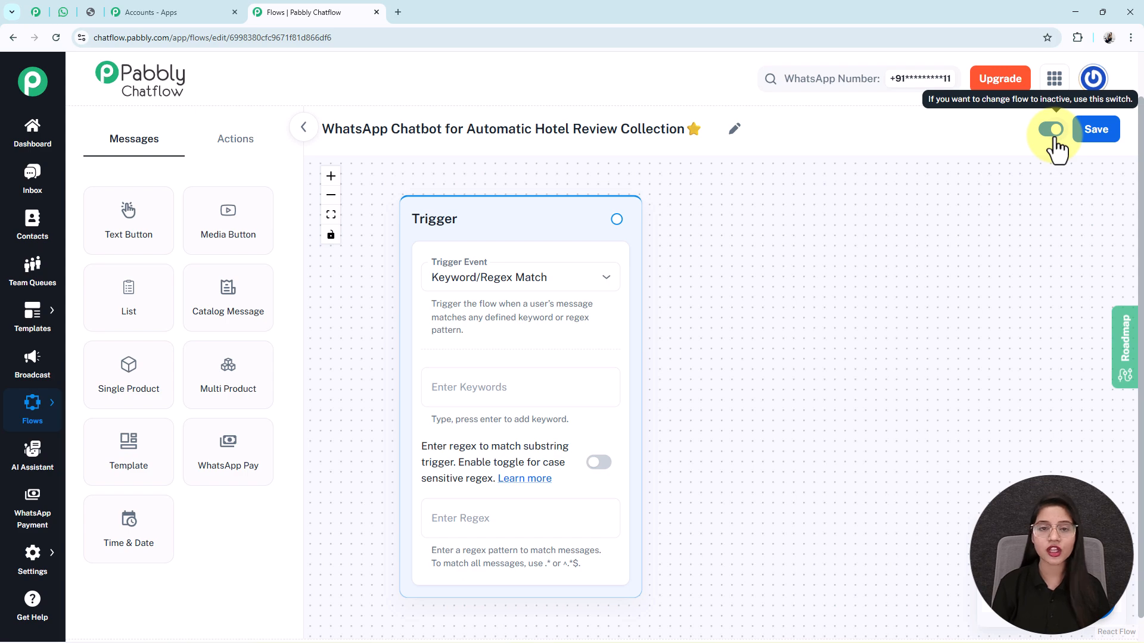
click(1104, 139)
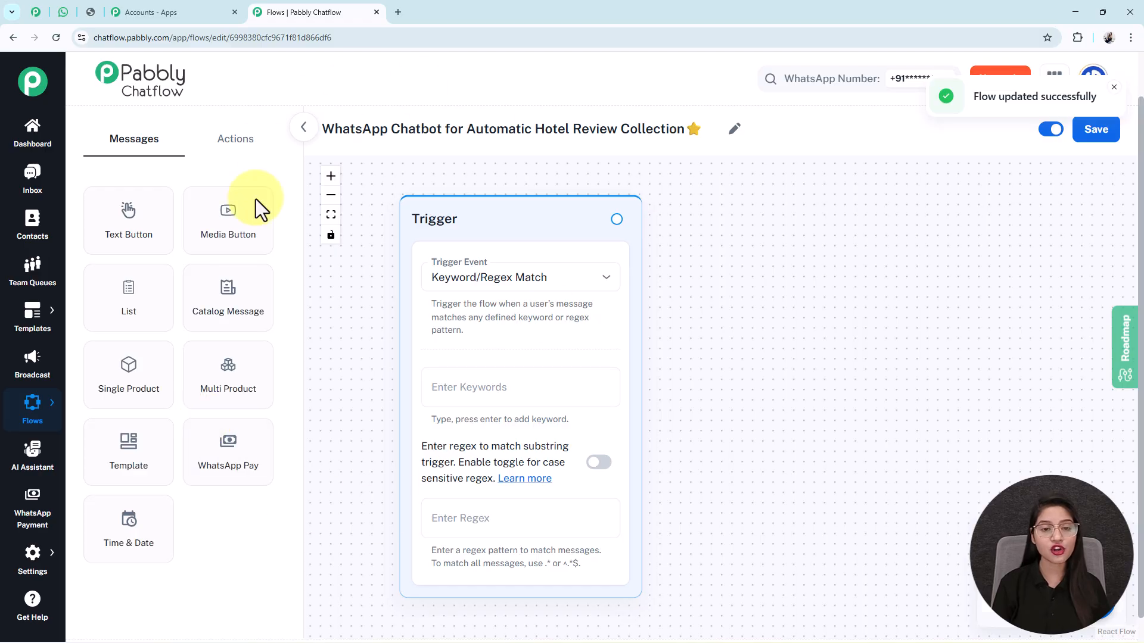
Set the trigger event to Keyword/Regex Match and add the keywords Hi and Hello.
click(505, 287)
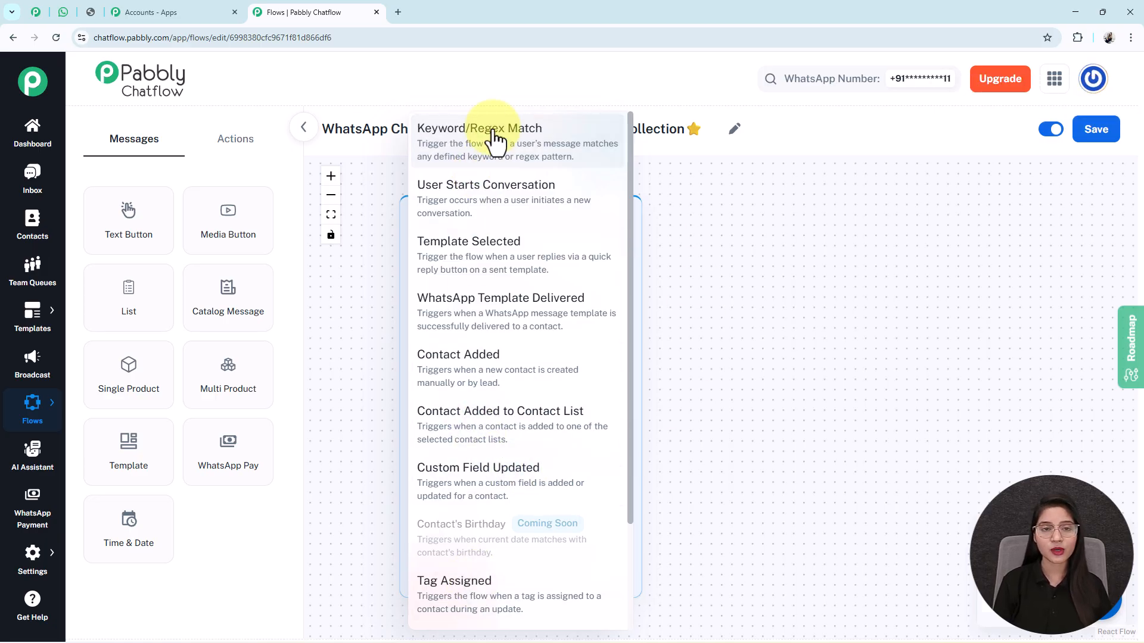
click(494, 141)
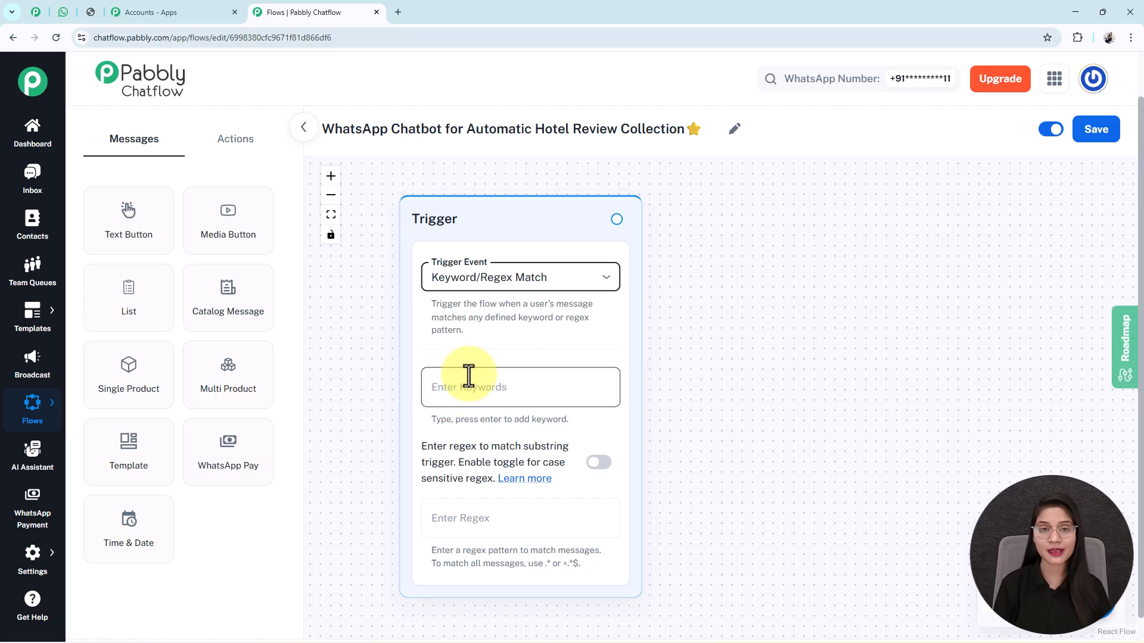
click(469, 375)
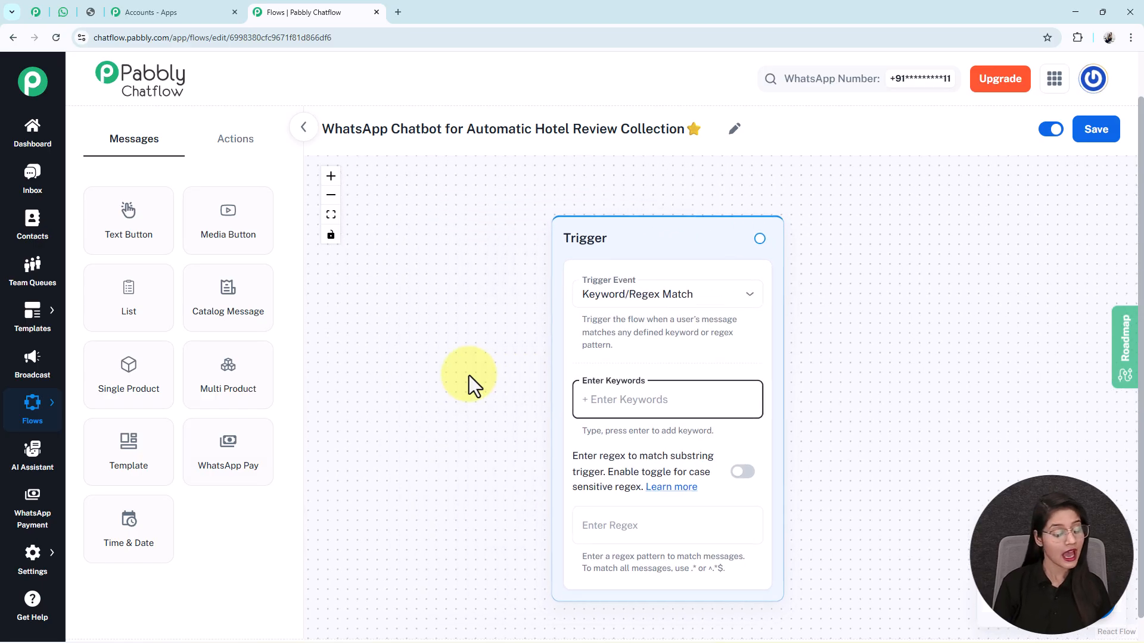
text(Hi)
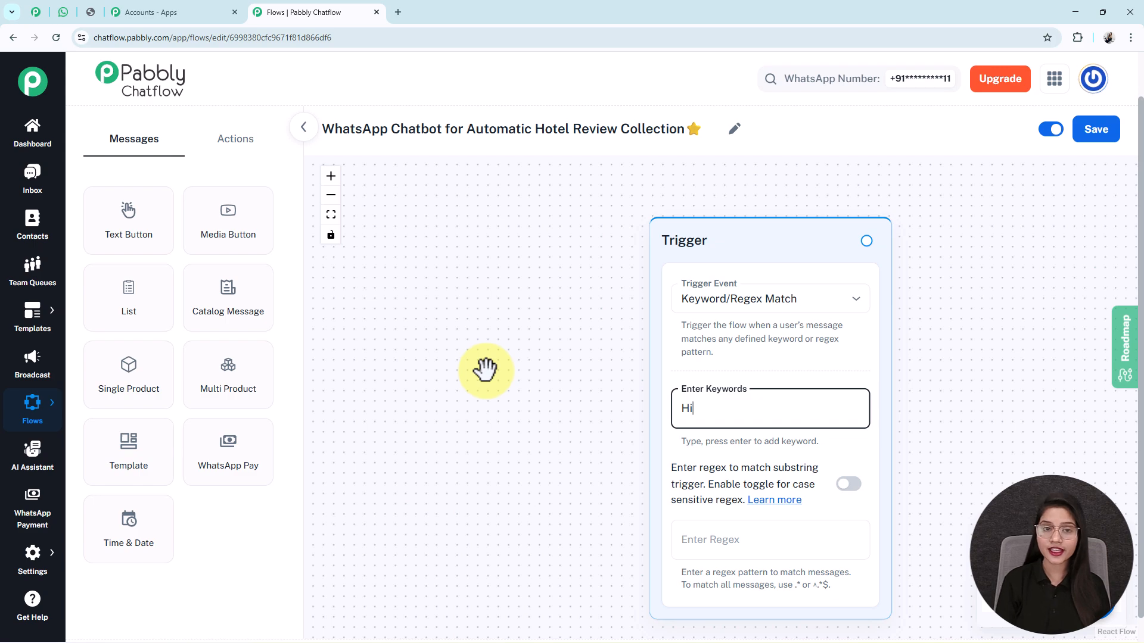
key(Return)
drag(733, 248, 476, 234)
click(505, 395)
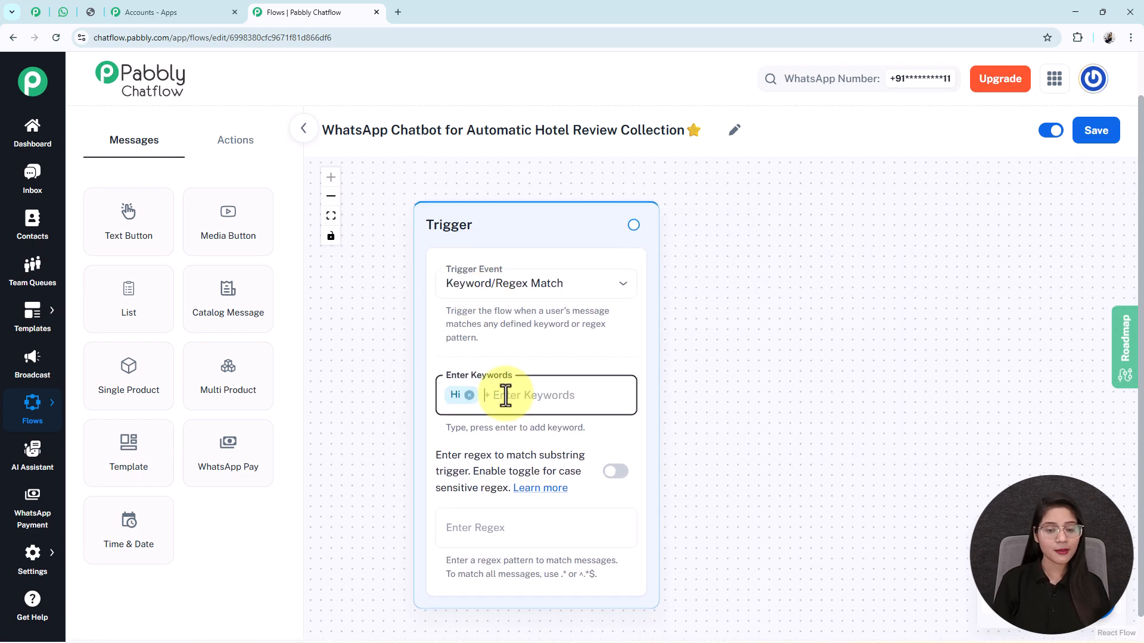
text(Hello)
key(Return)
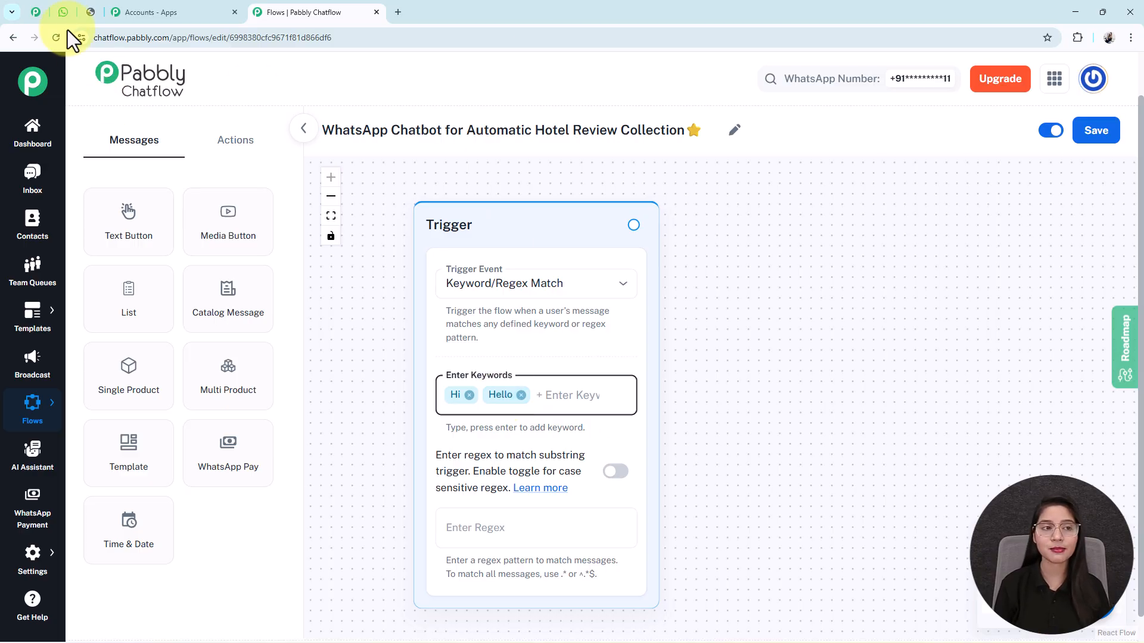
Check the personalised guest name in the welcome message of the sample WhatsApp conversation.
click(62, 12)
scroll(790, 321, up, 4)
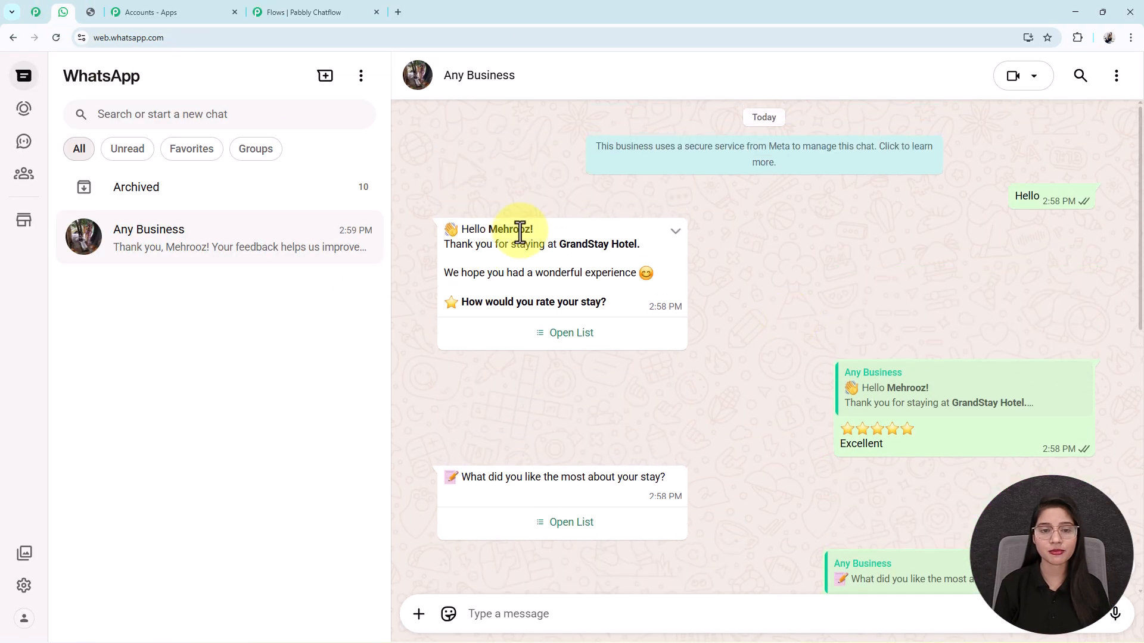
drag(488, 229, 535, 229)
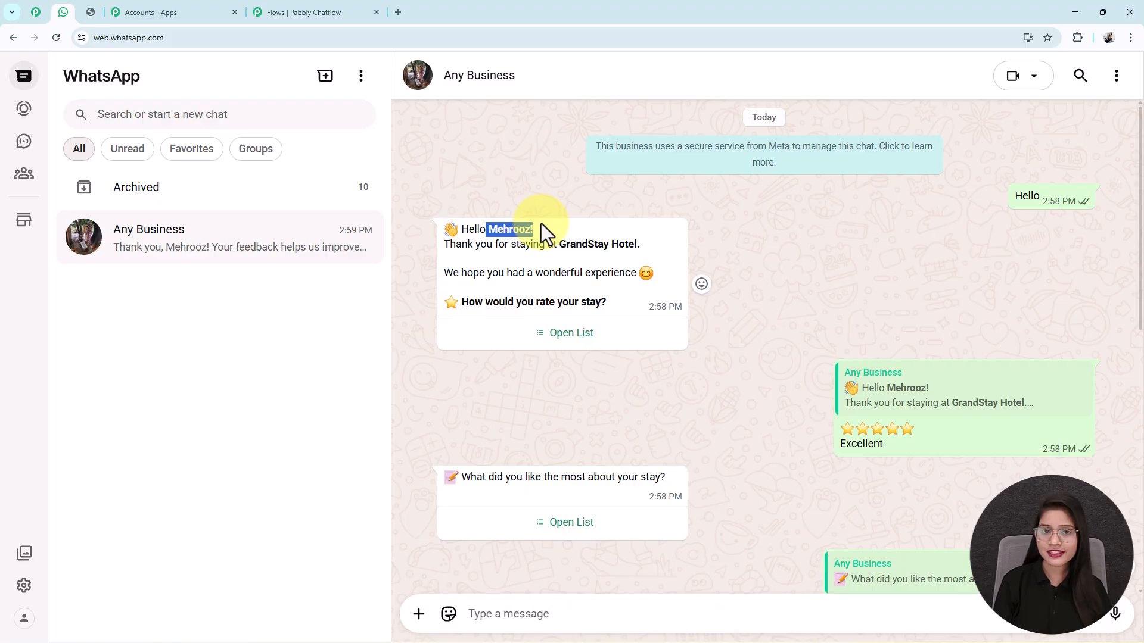
Look over the star rating options offered under the welcome message in the sample WhatsApp conversation.
click(487, 243)
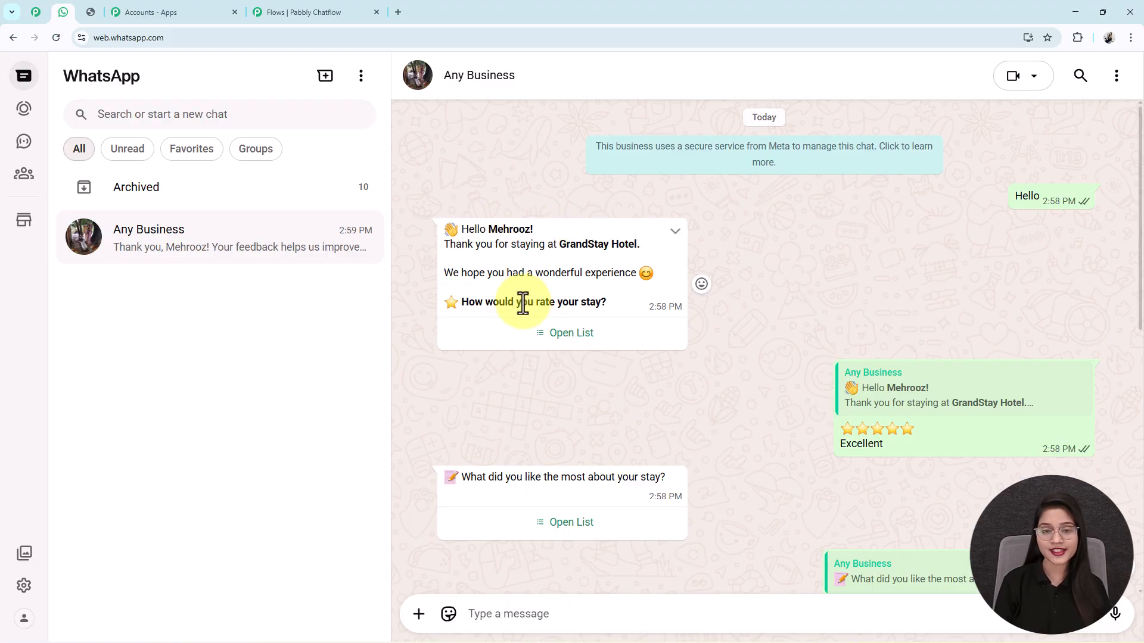
click(562, 349)
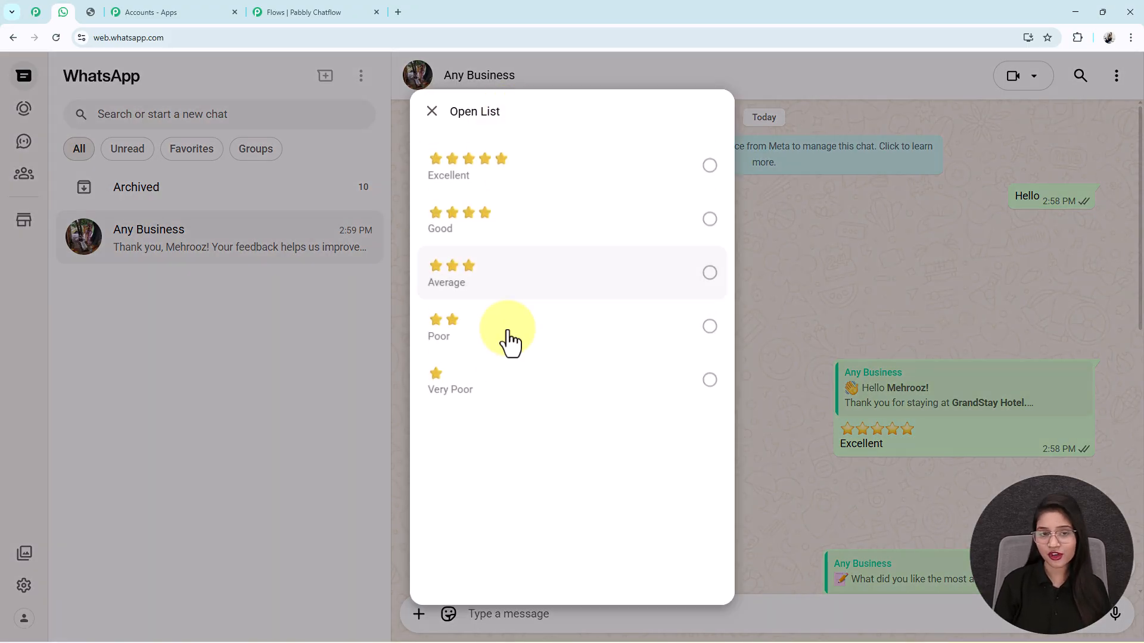
click(430, 112)
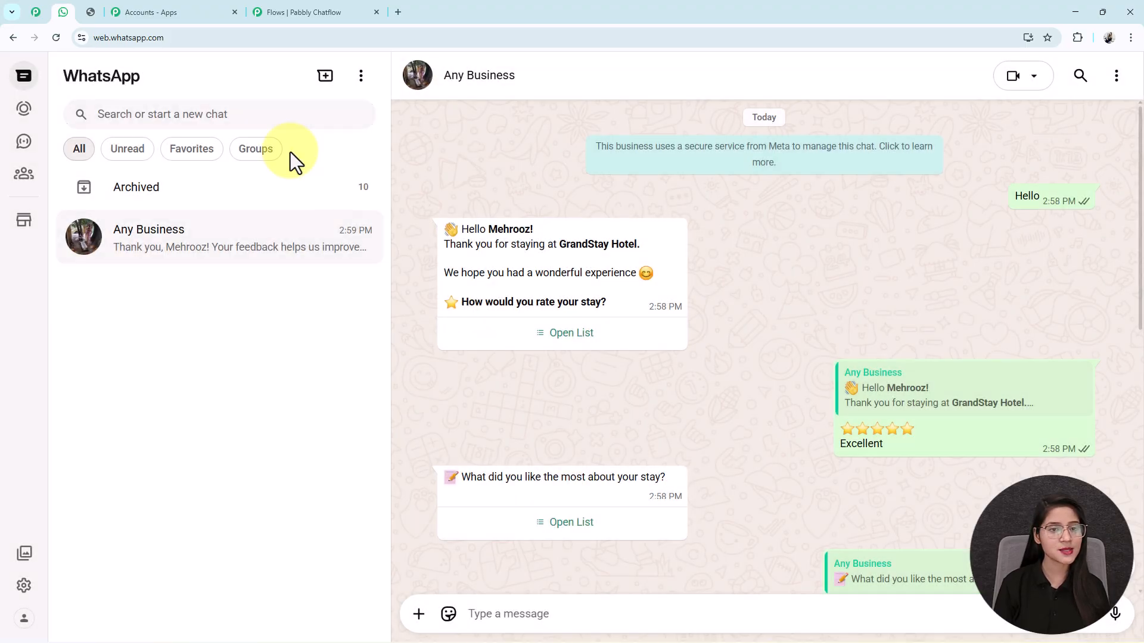
Switch to Pabbly Chatflow and add a List message node beside the trigger.
click(295, 12)
drag(153, 322, 796, 225)
drag(1045, 423, 771, 391)
scroll(772, 391, down, 2)
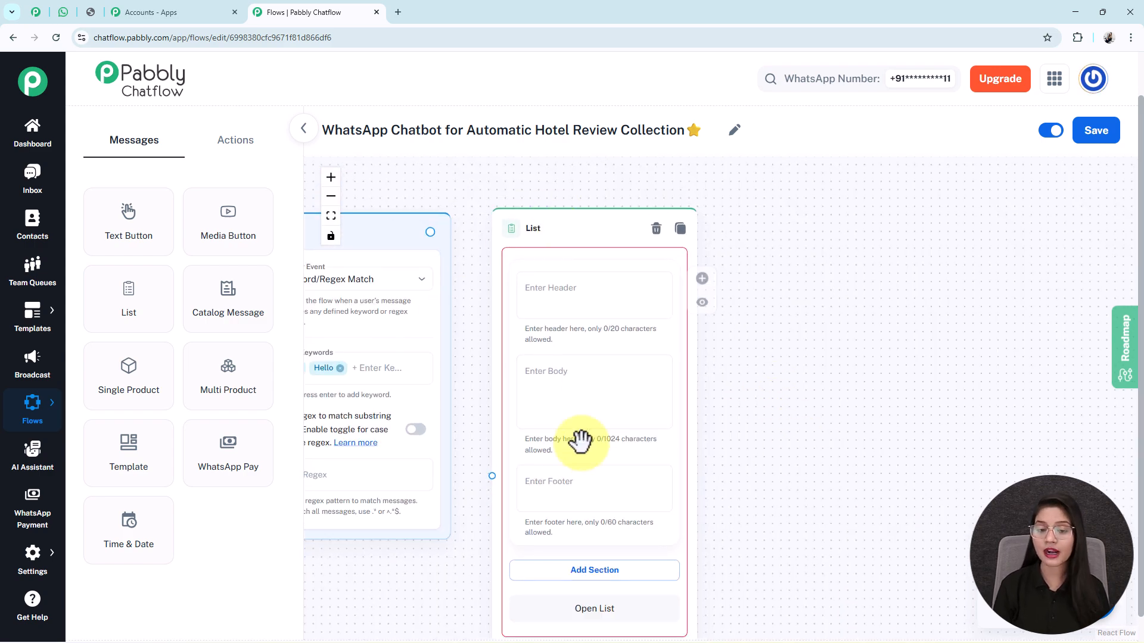
scroll(775, 516, down, 3)
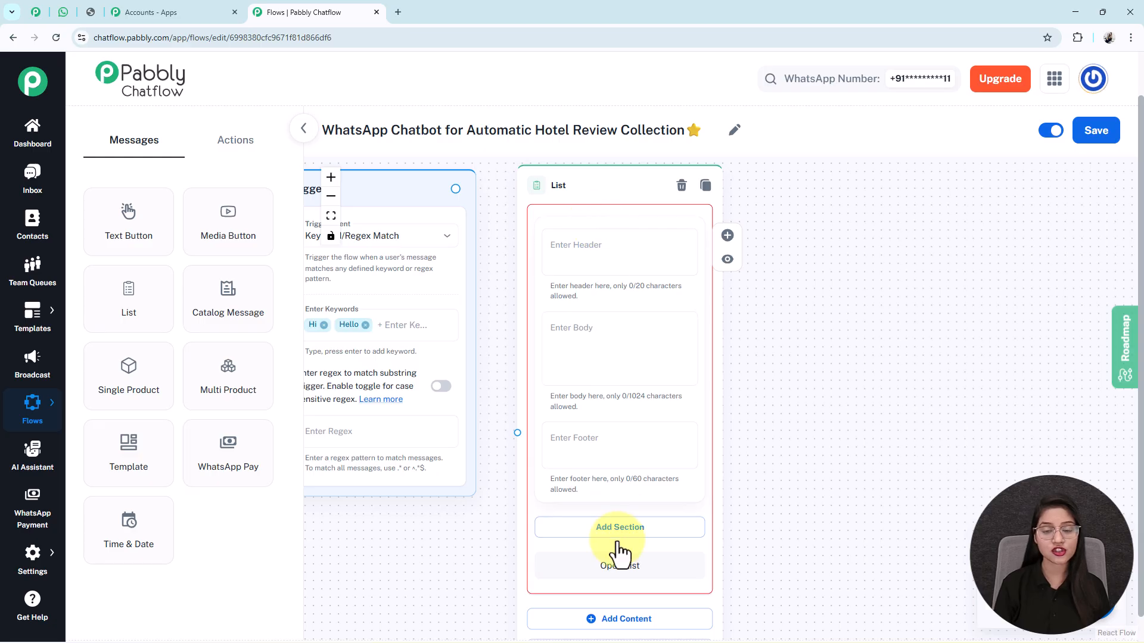
Paste the List node's body text with the $Name greeting, the GrandStay Hotel thank-you and the question "How would you rate your stay?".
click(653, 357)
key(ctrl+v)
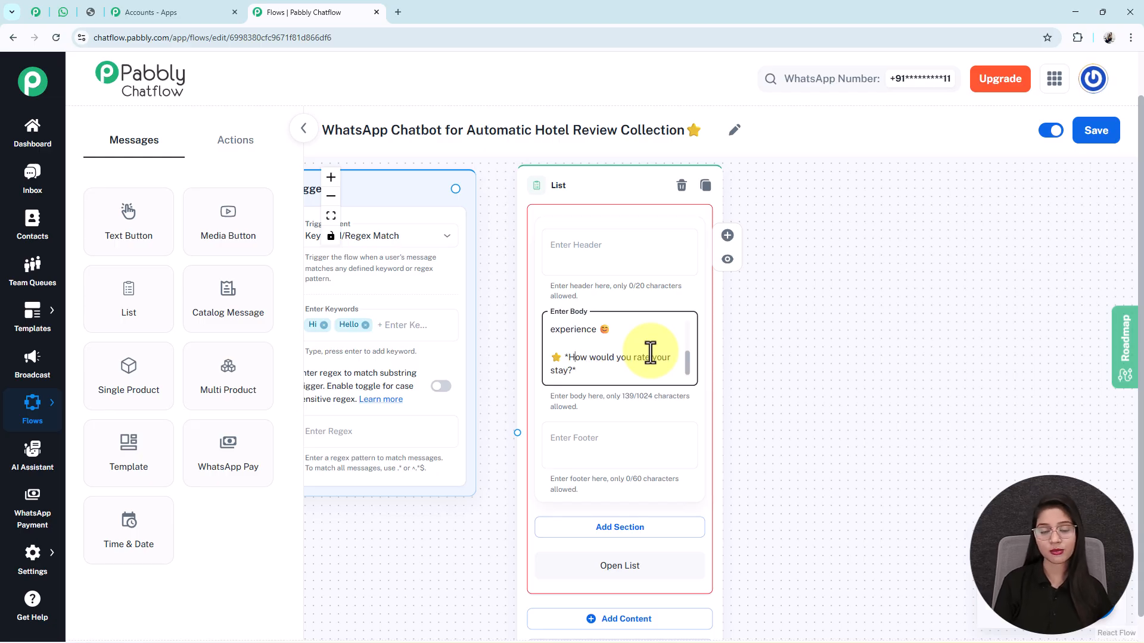
key(Up)
key(Up)
key(Up)
key(Up)
key(Up)
key(Up)
key(Up)
key(Up)
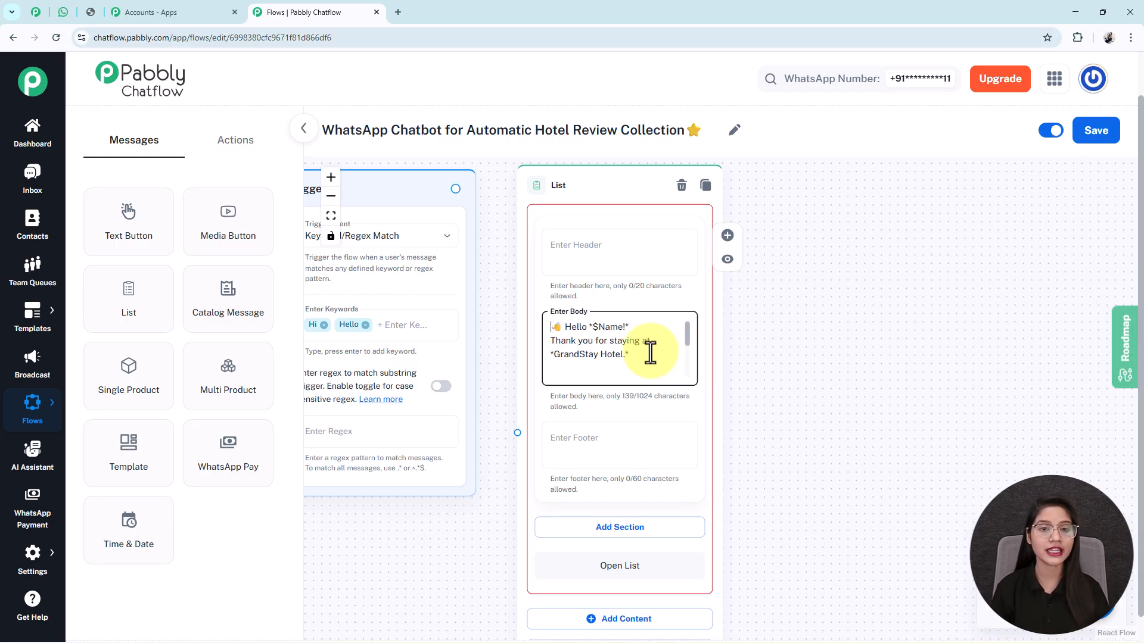
Review the List node's body text, including the $Name placeholder, the hotel name and the closing rating question.
double_click(598, 326)
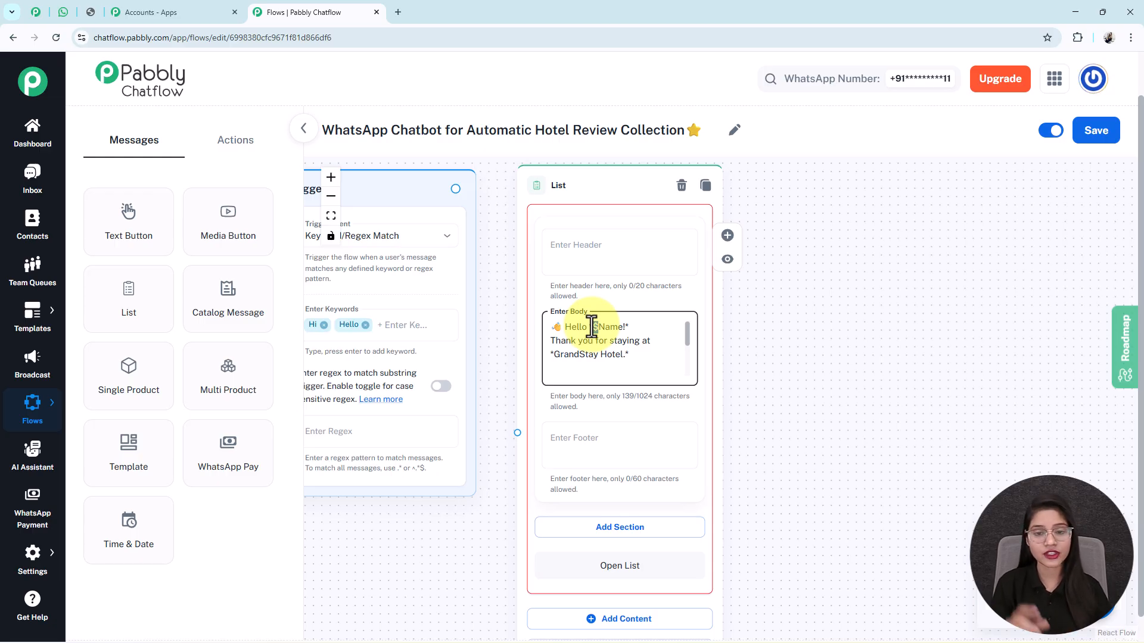
scroll(591, 326, up, 2)
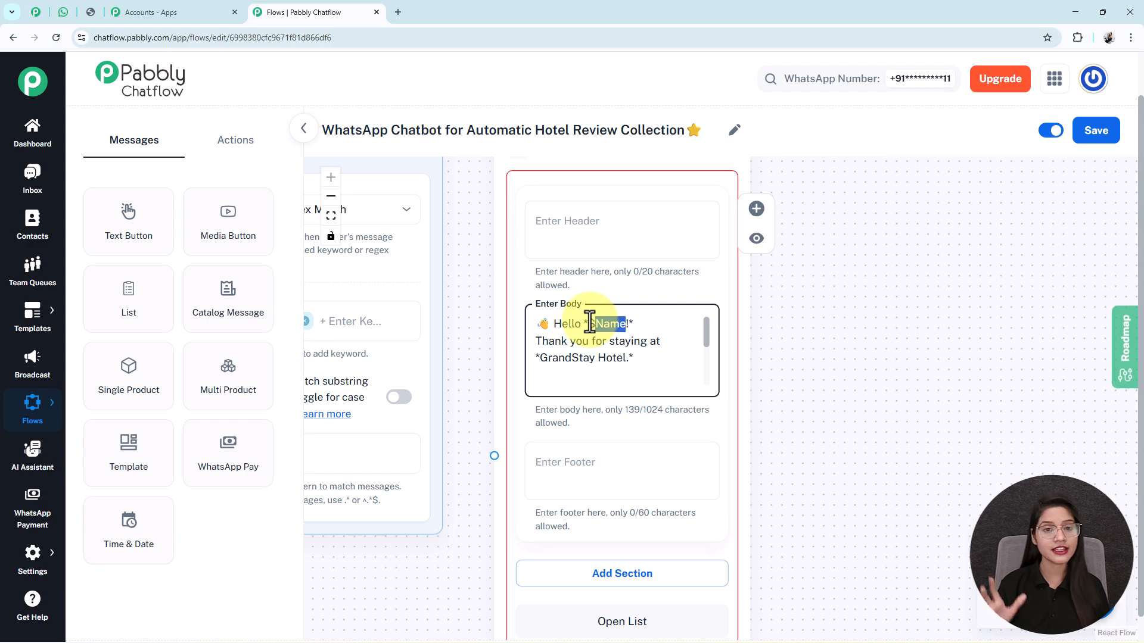
scroll(589, 324, down, 3)
scroll(590, 323, up, 2)
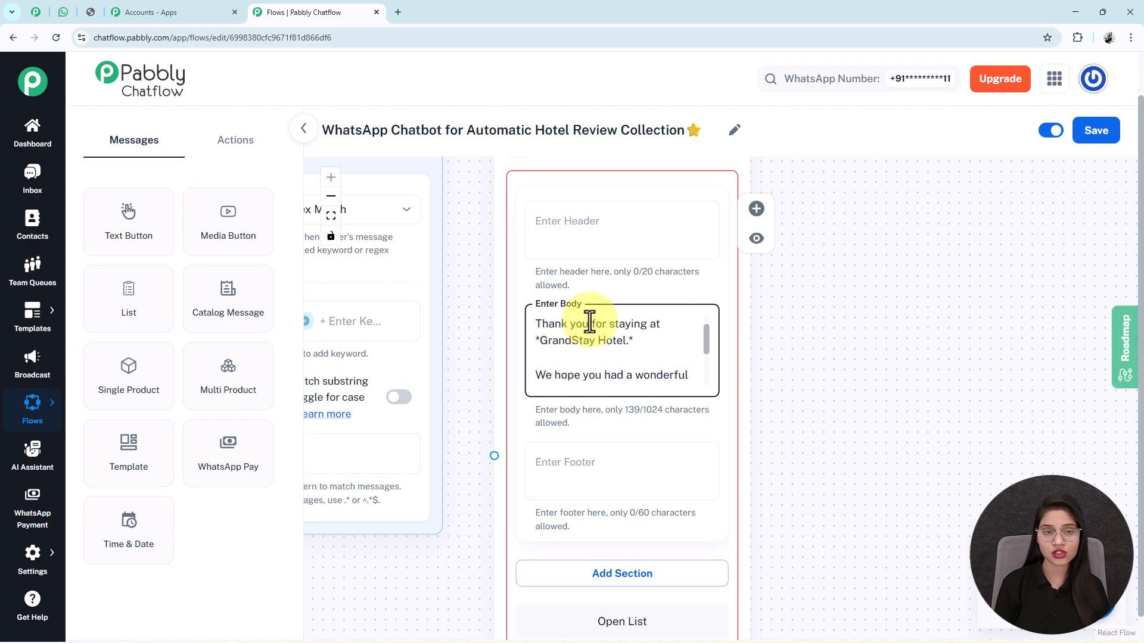
double_click(569, 340)
click(592, 378)
double_click(571, 342)
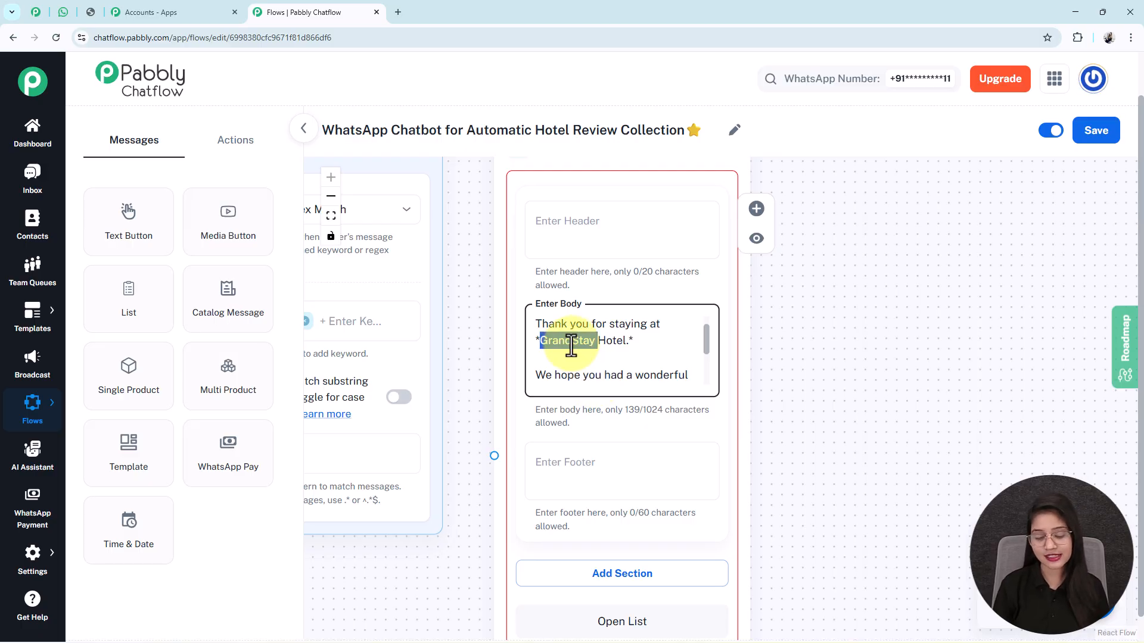
click(571, 345)
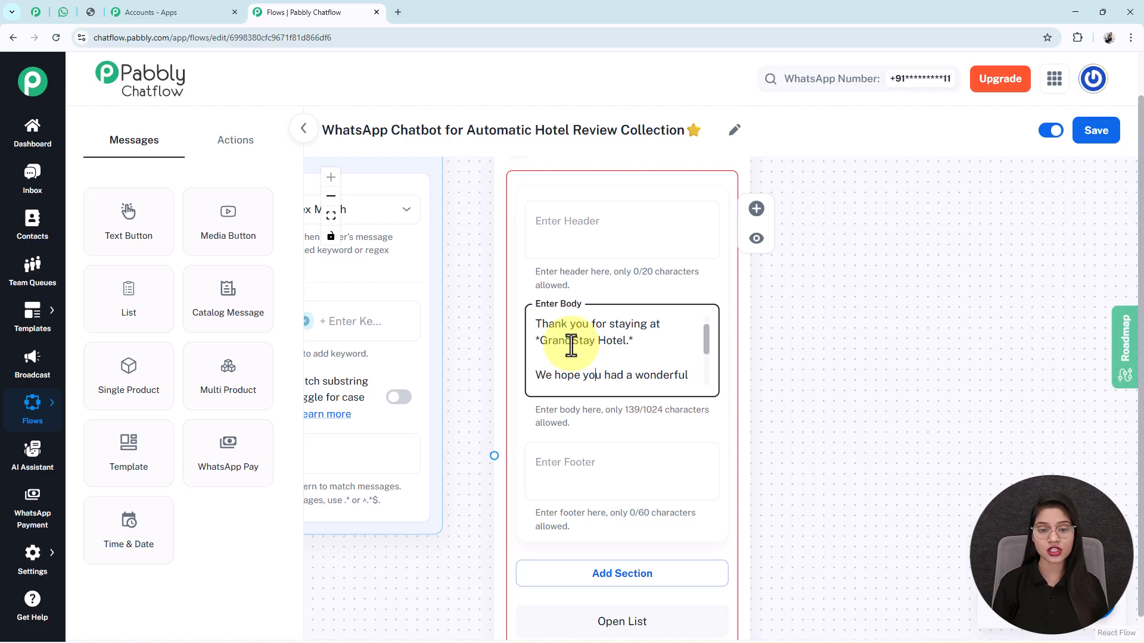
scroll(570, 346, down, 2)
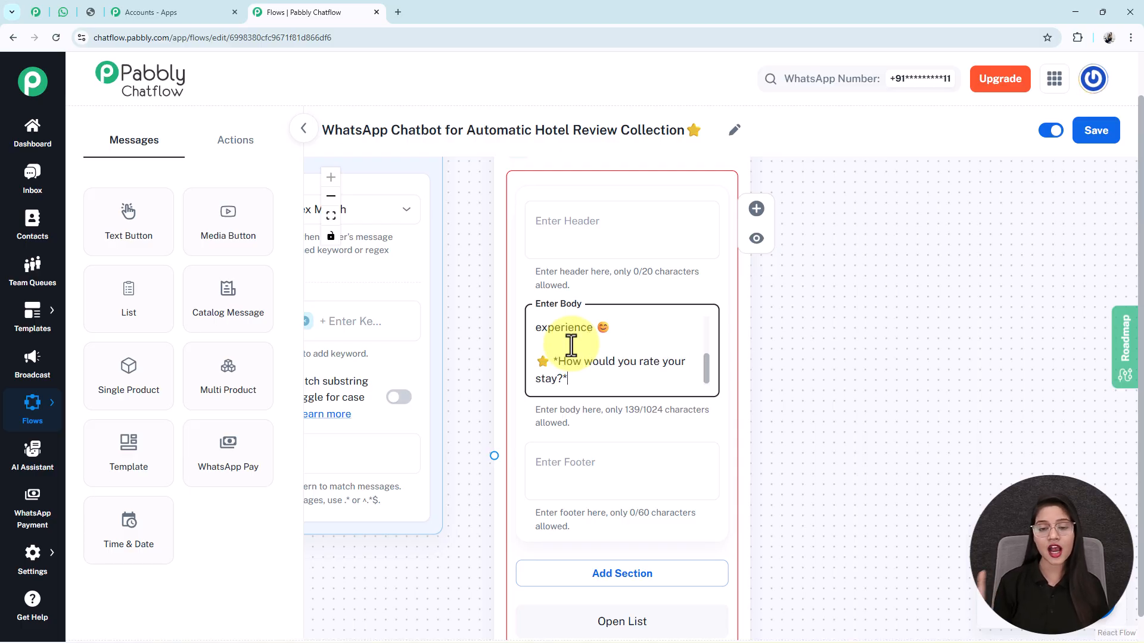
scroll(806, 250, down, 2)
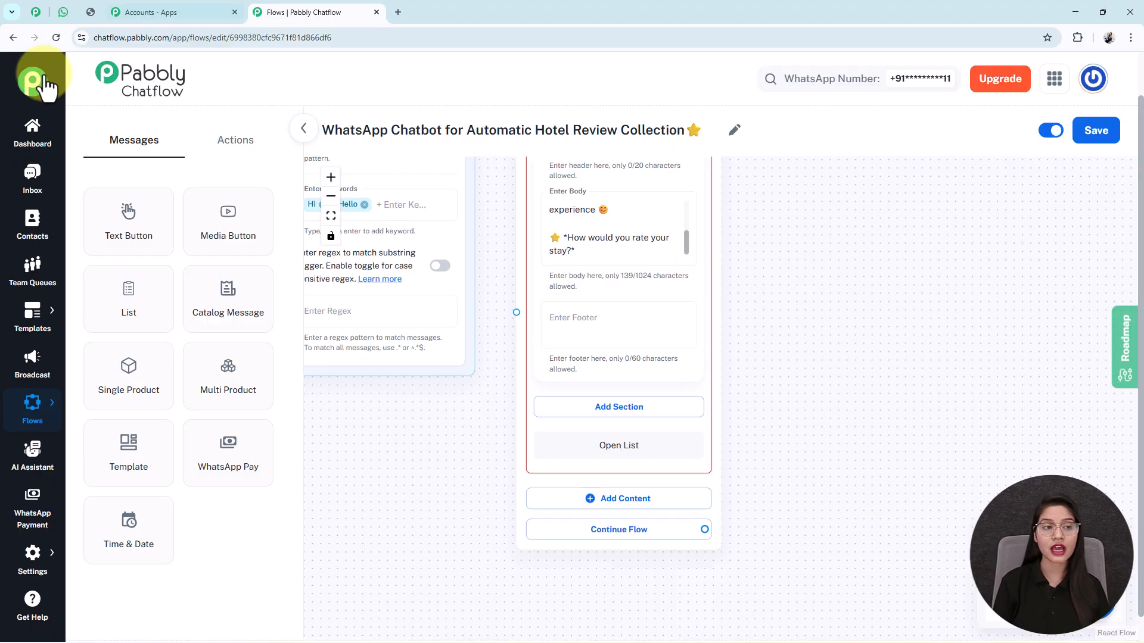
Check the list button under the rating question in the sample WhatsApp conversation, and return to the Pabbly Chatflow flow.
click(60, 12)
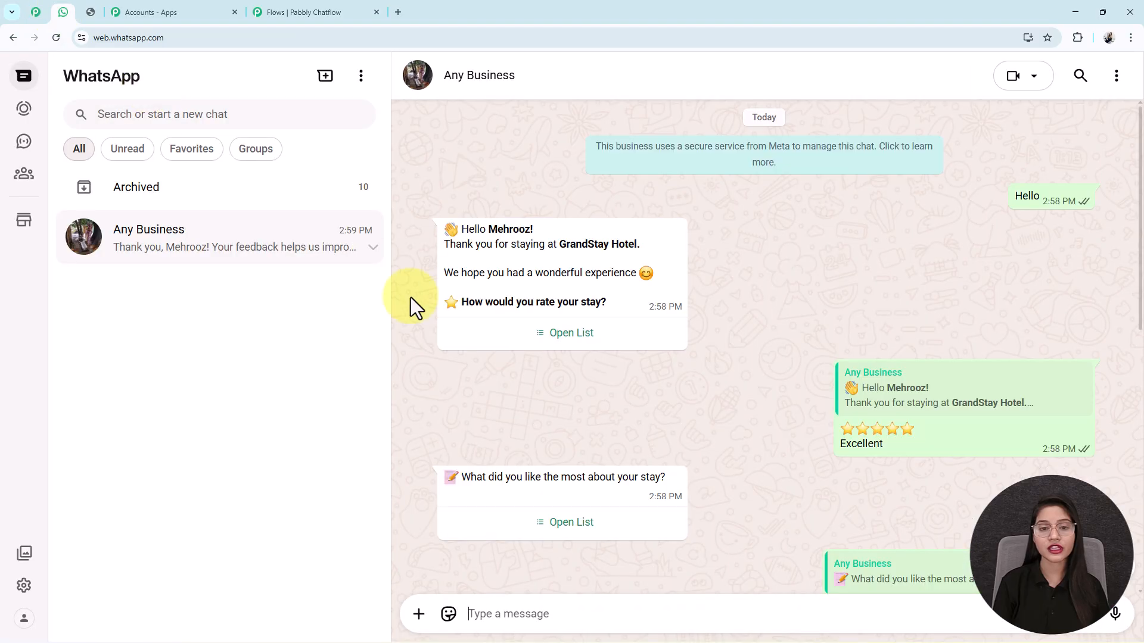
click(548, 332)
click(262, 9)
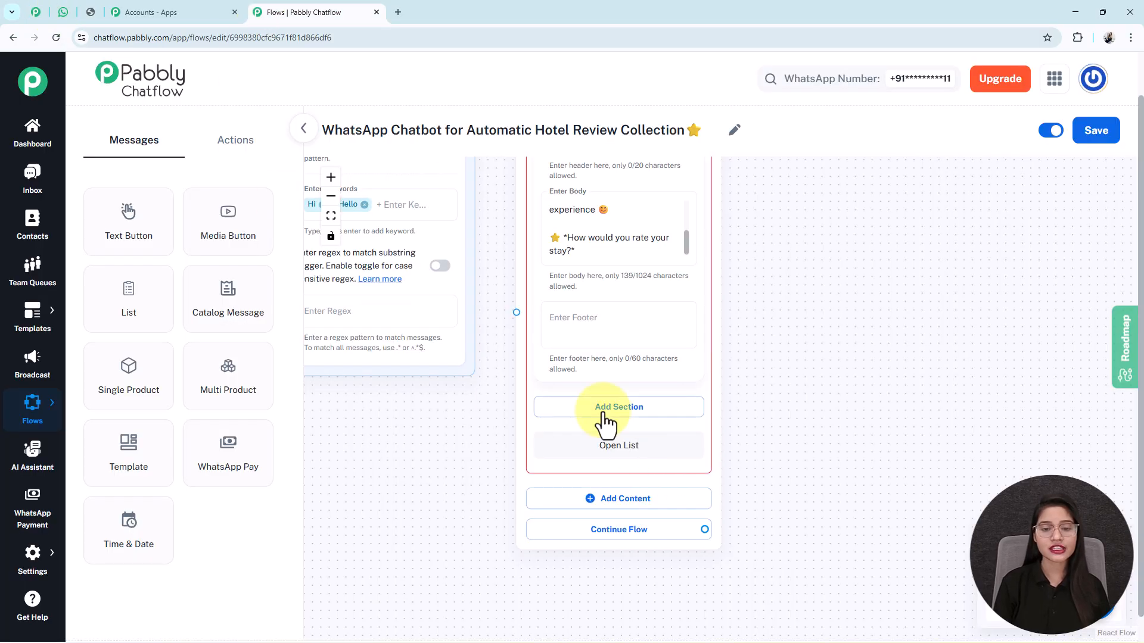
Add a section titled "Ratings" to the List node.
click(610, 476)
click(556, 430)
click(556, 431)
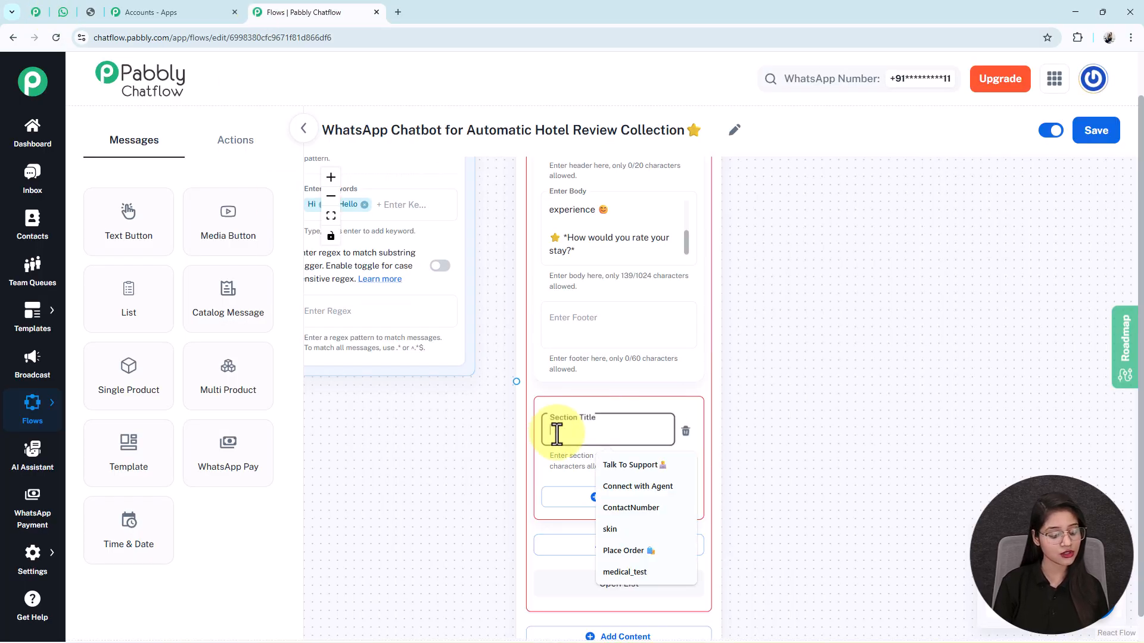
click(572, 422)
text(Ratings)
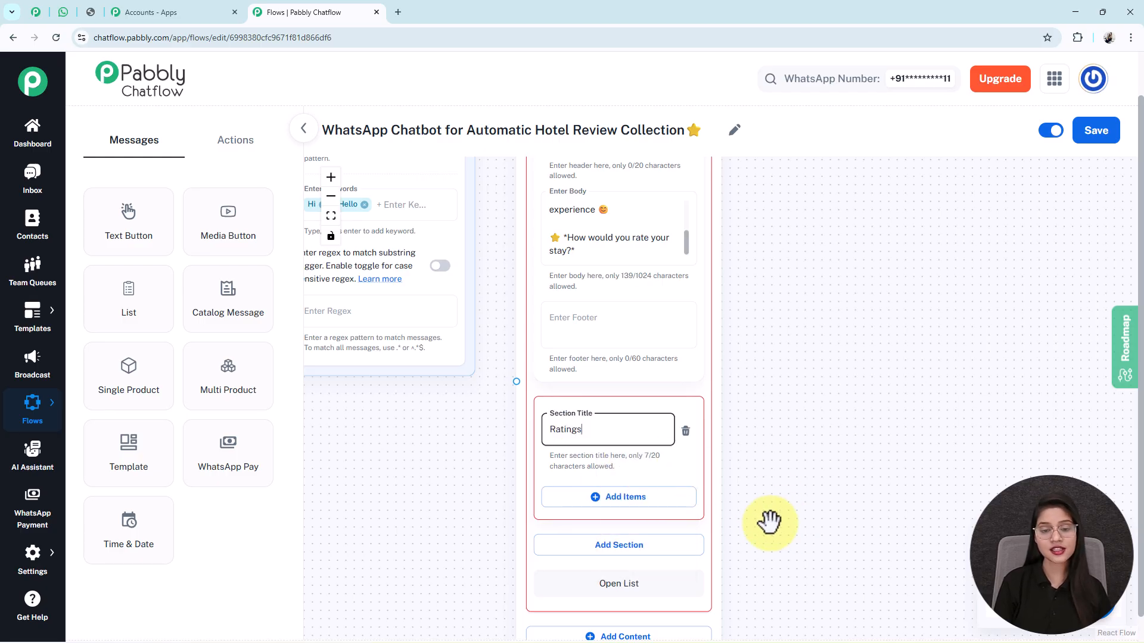
Add five items to the Ratings section, titled with five down to one stars and described Excellent, Good, Average, Poor and Very Poor.
drag(771, 520, 761, 304)
click(582, 278)
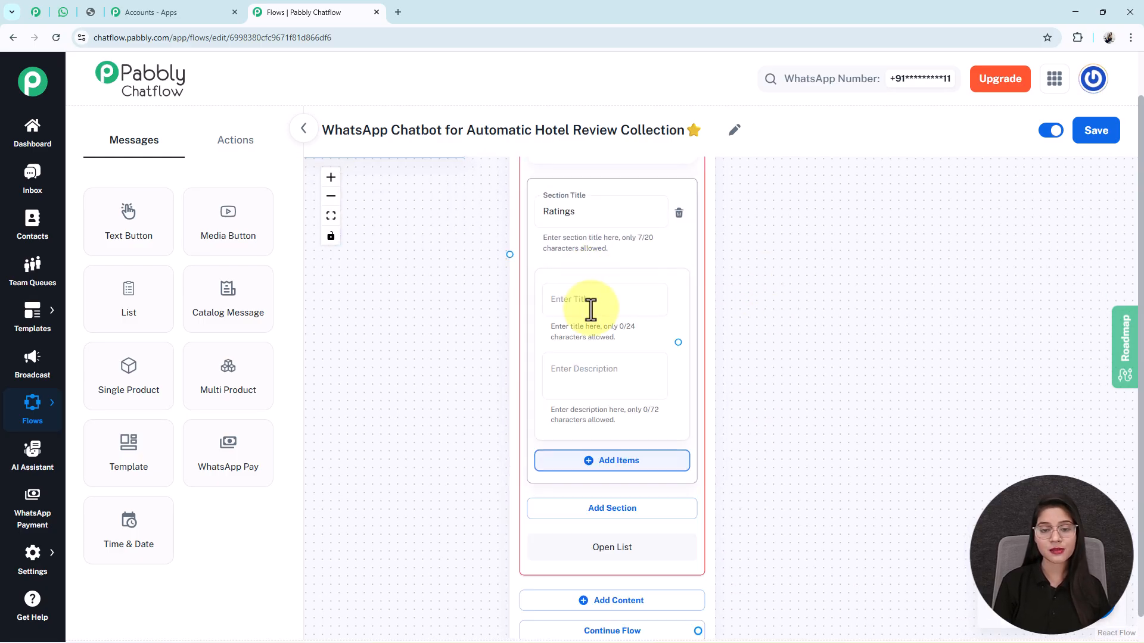
click(577, 460)
drag(799, 526, 771, 212)
drag(603, 342, 628, 339)
click(631, 328)
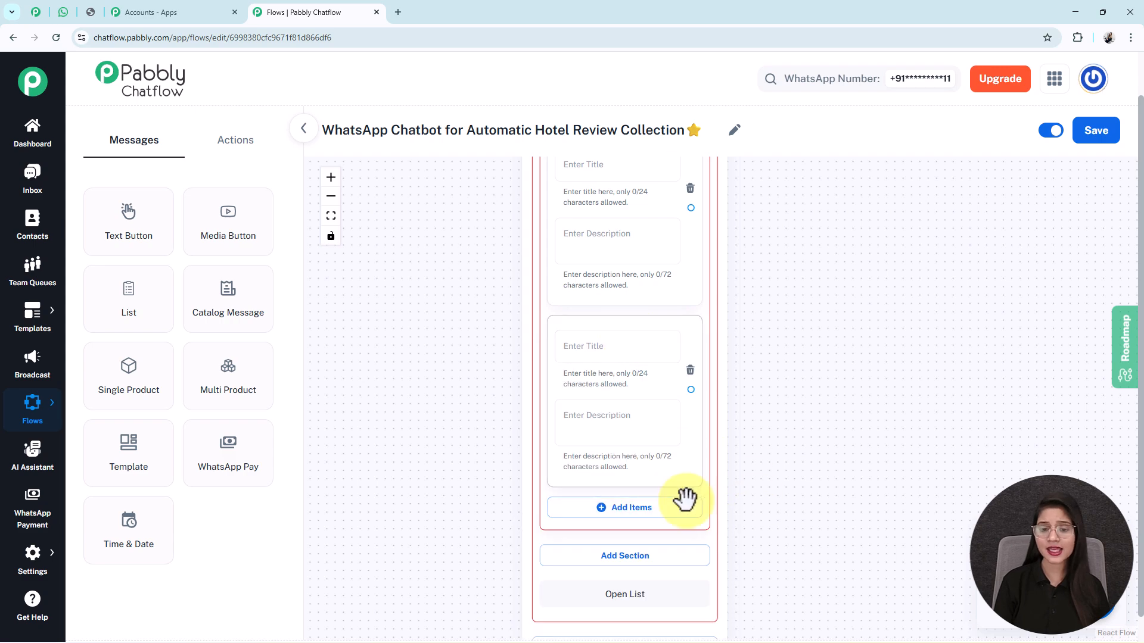
click(651, 510)
scroll(868, 549, down, 5)
drag(853, 515, 773, 467)
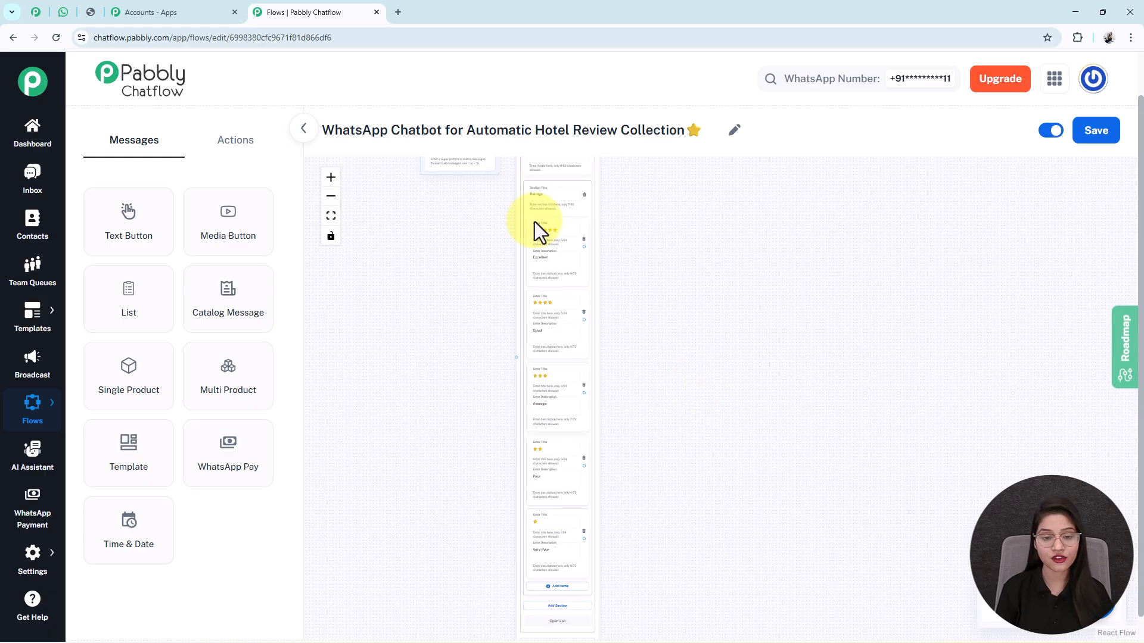
Review the star titles and descriptions of the five rating items in the List node.
scroll(554, 334, up, 3)
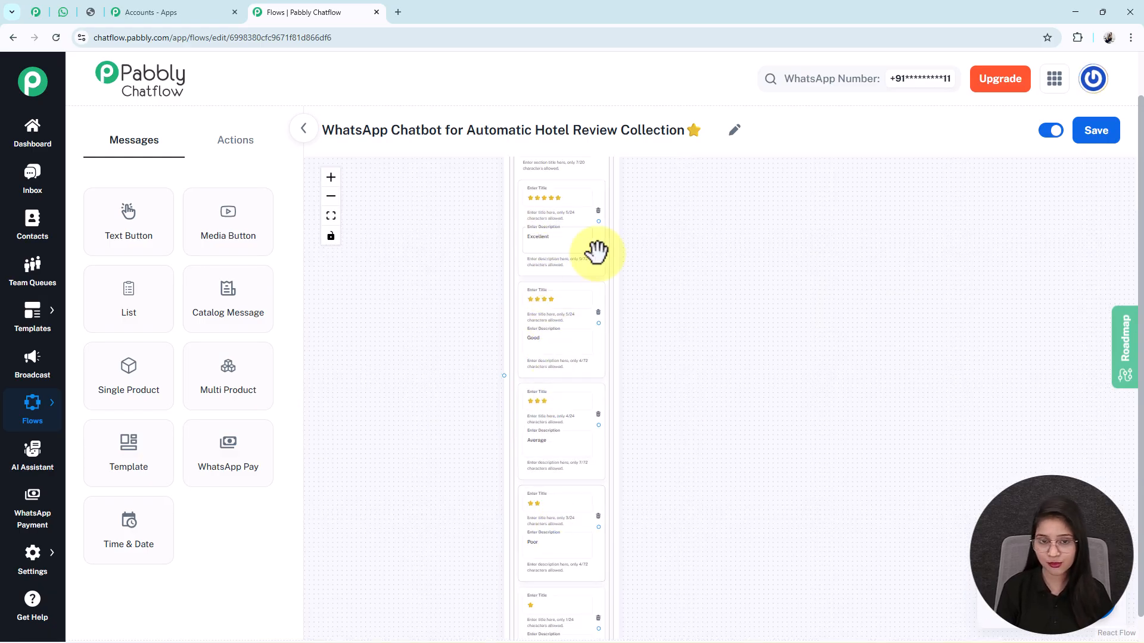
scroll(654, 252, up, 2)
double_click(526, 218)
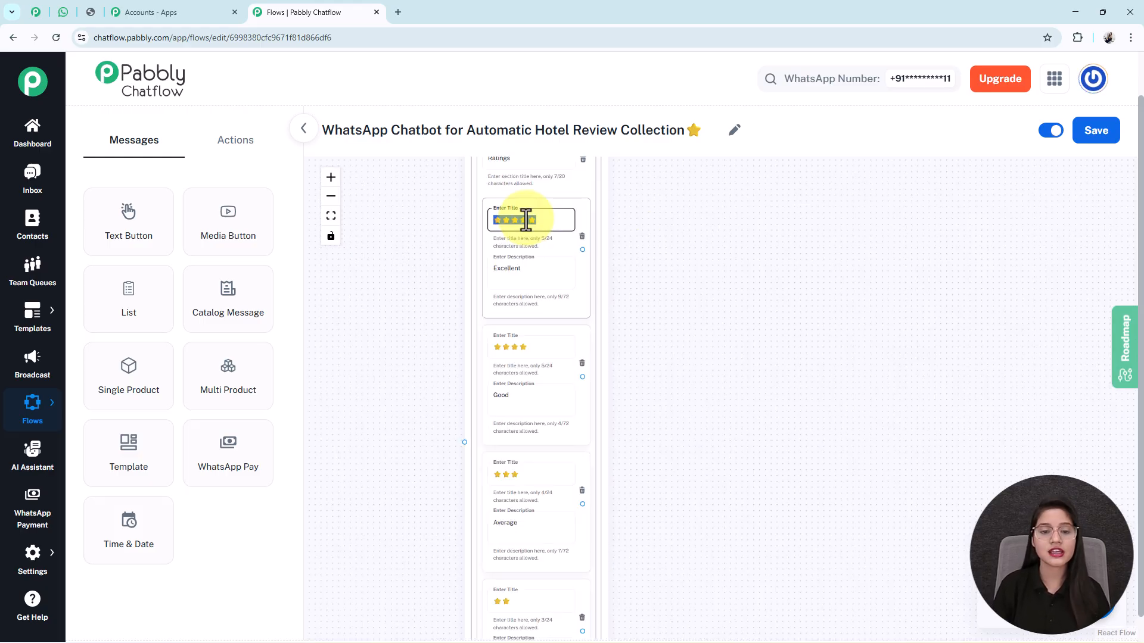
click(521, 347)
double_click(518, 474)
drag(595, 551, 592, 379)
click(504, 433)
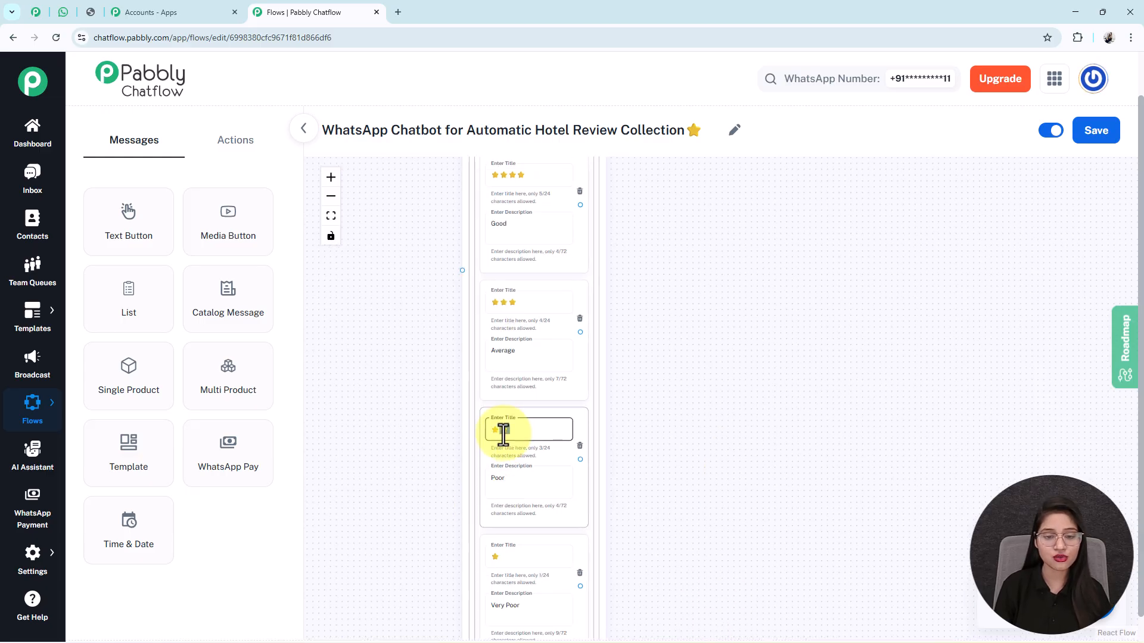
double_click(495, 556)
scroll(429, 276, down, 1)
Connect the trigger's output to the List node.
drag(429, 276, 477, 605)
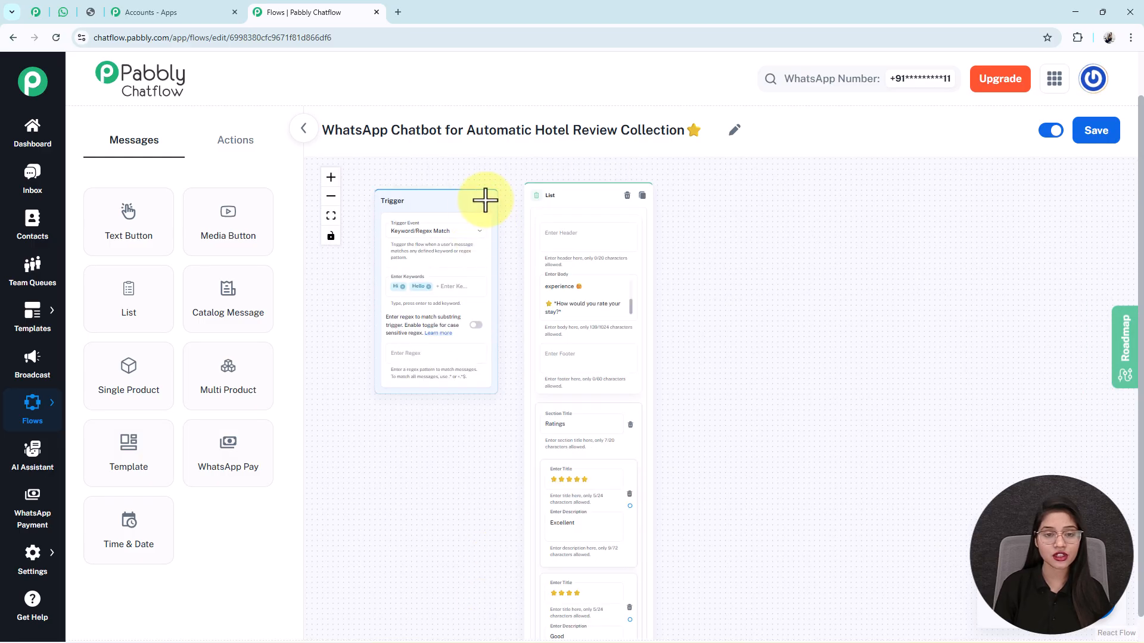
drag(510, 294, 521, 443)
scroll(687, 398, down, 3)
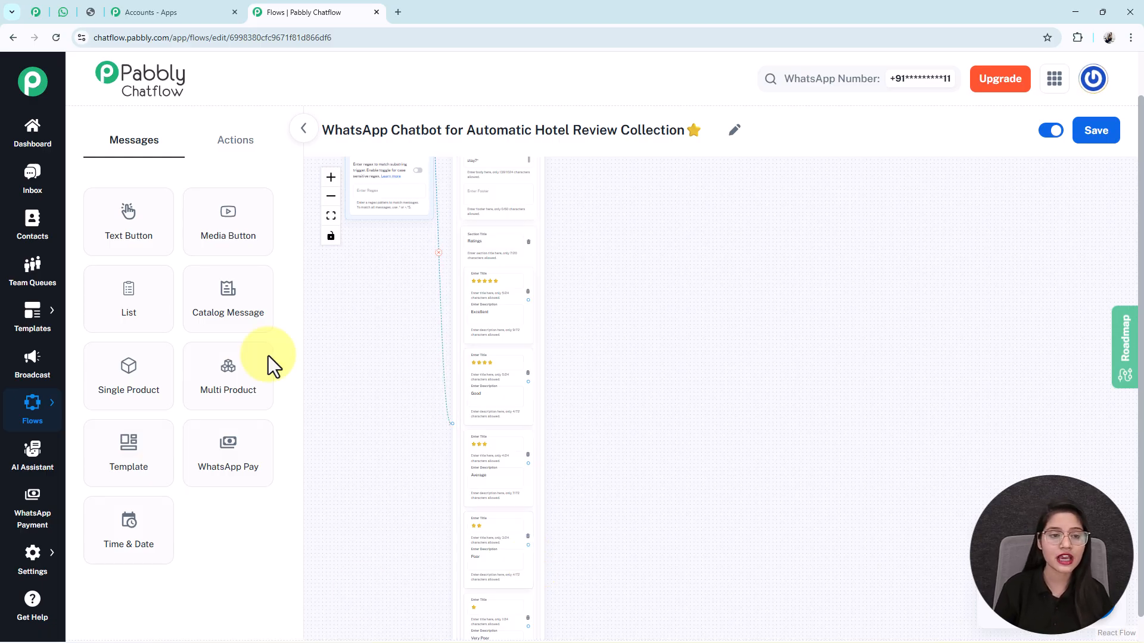
Add a Set Custom Field action next to the five-star item and select Ratings as its contact custom field.
click(231, 154)
click(247, 383)
drag(592, 324, 594, 290)
scroll(582, 230, down, 2)
scroll(590, 234, up, 3)
click(597, 288)
scroll(582, 536, down, 8)
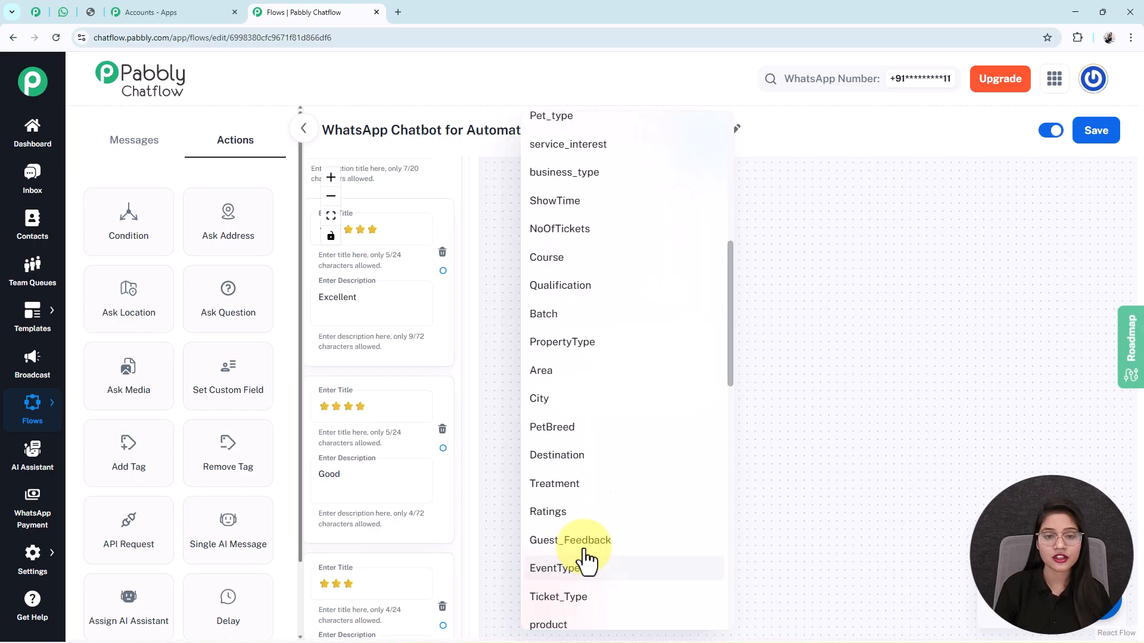
scroll(582, 511, up, 8)
scroll(566, 370, down, 10)
click(542, 356)
drag(524, 459, 697, 493)
Copy the five-star title of the Excellent item into the value of the Ratings custom field.
scroll(596, 357, down, 1)
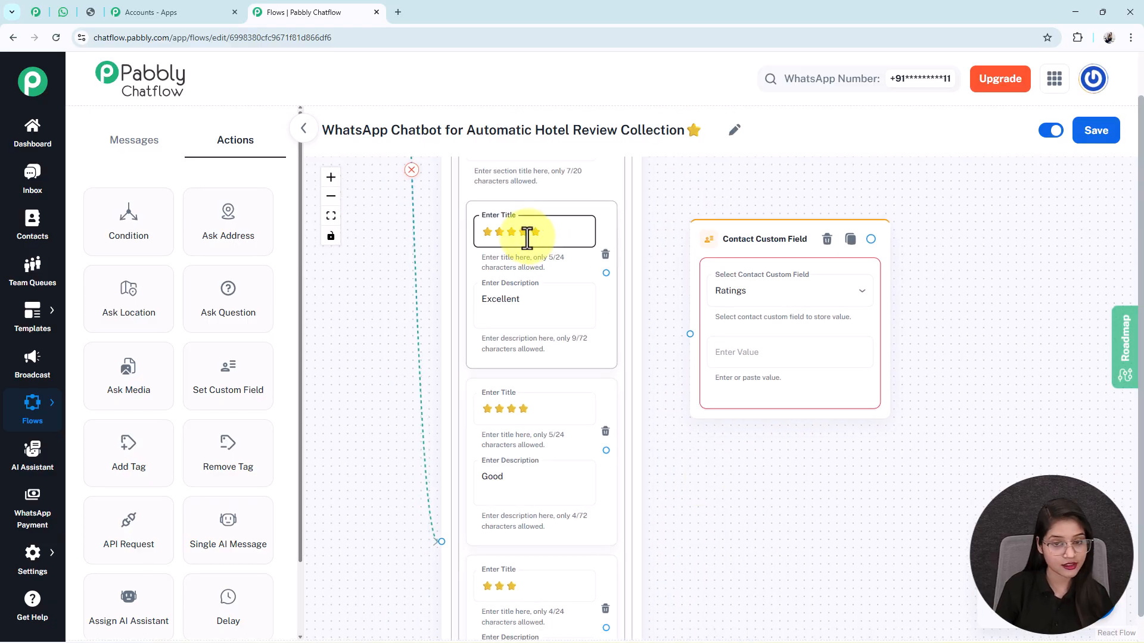
double_click(527, 235)
key(ctrl+c)
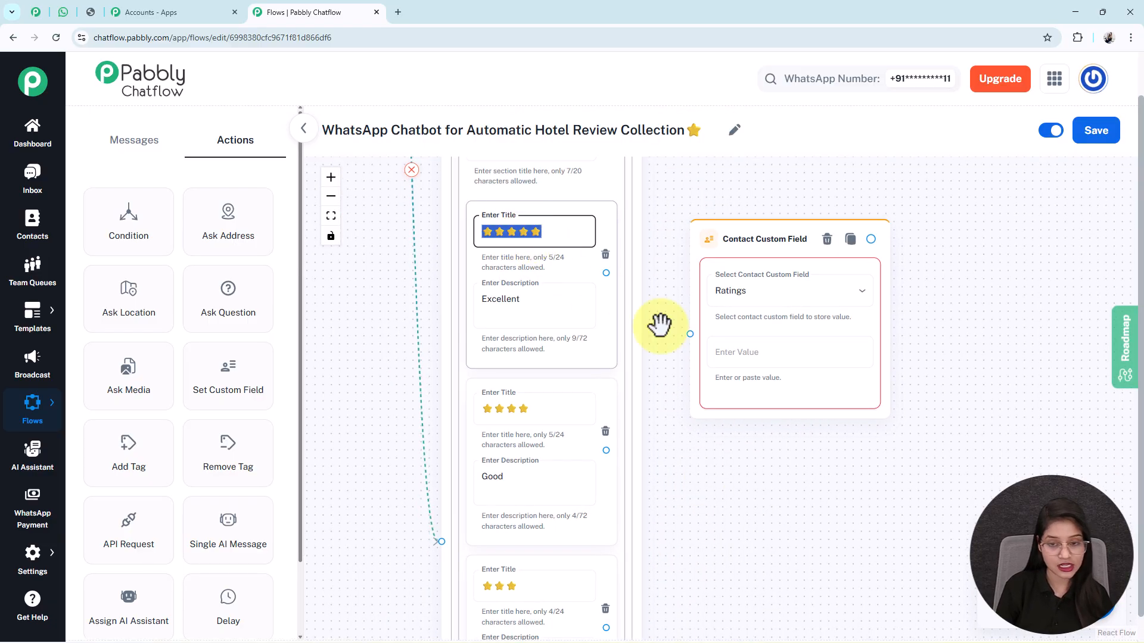
click(761, 361)
key(ctrl+v)
Connect the five-star Excellent item to the Contact Custom Field node and save the flow.
drag(749, 239, 750, 231)
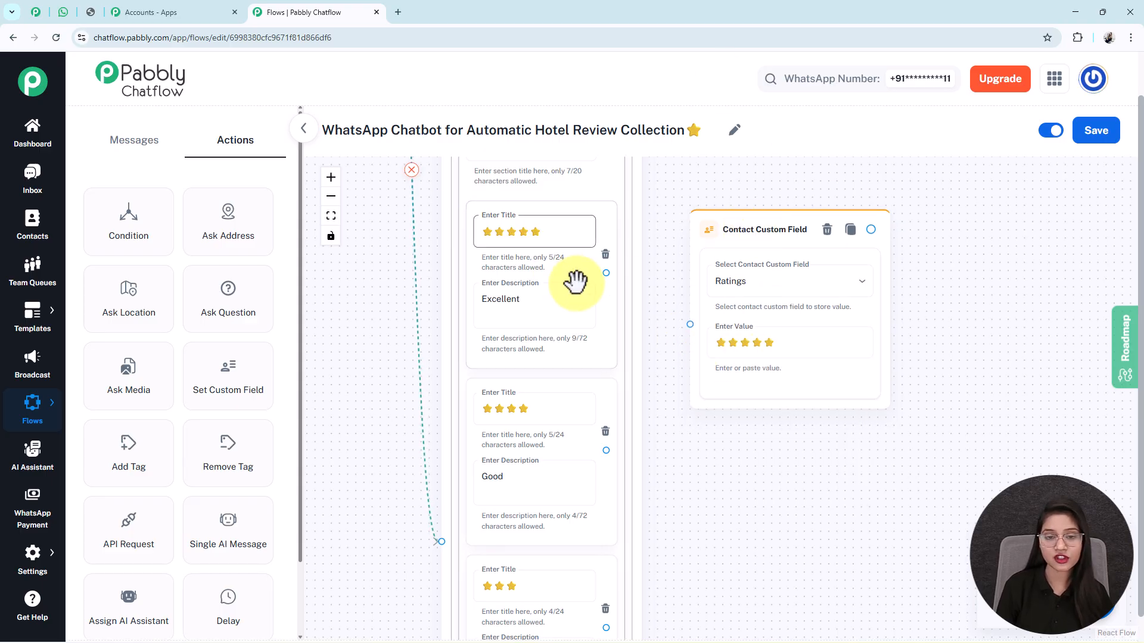
drag(606, 273, 690, 325)
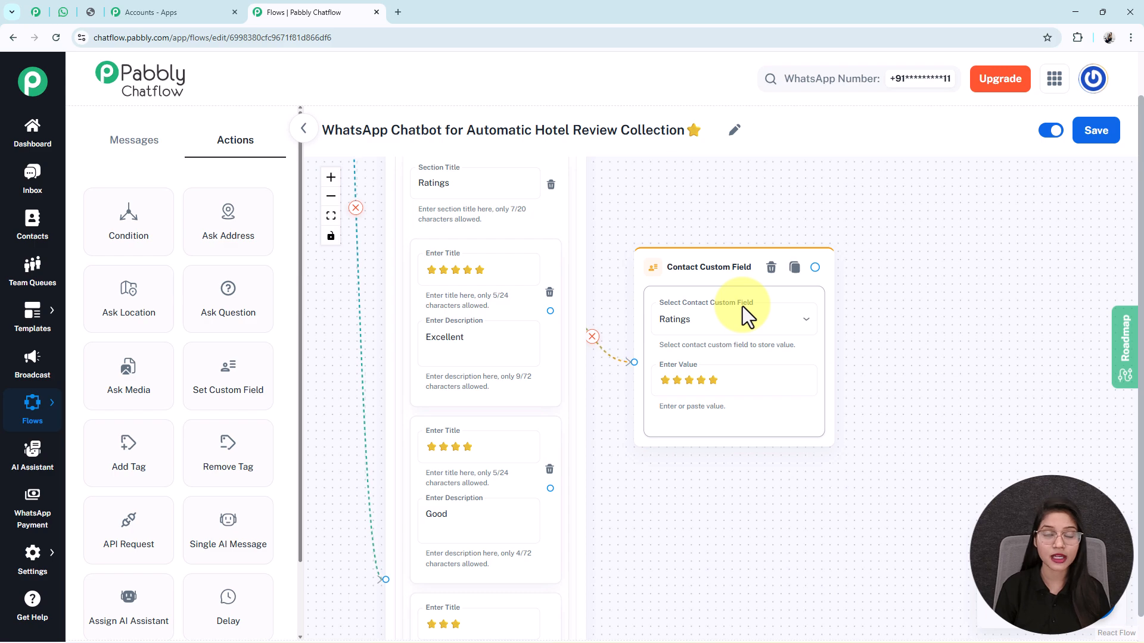
click(1095, 131)
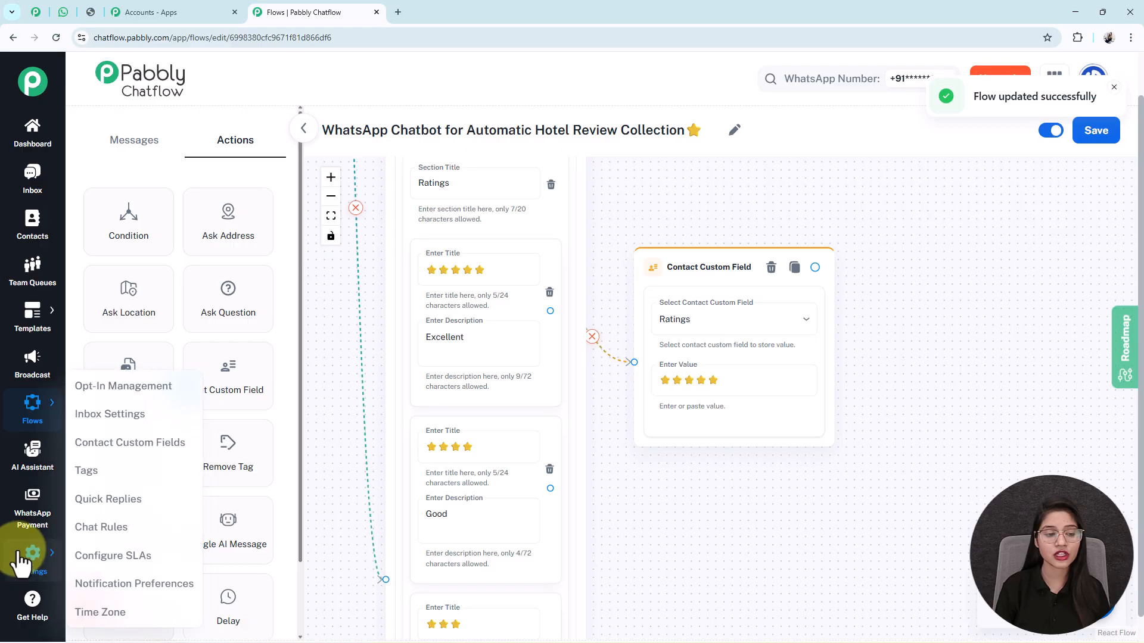
Open the Contact Custom Fields settings in a separate browser tab and view them.
mouse_move(29, 557)
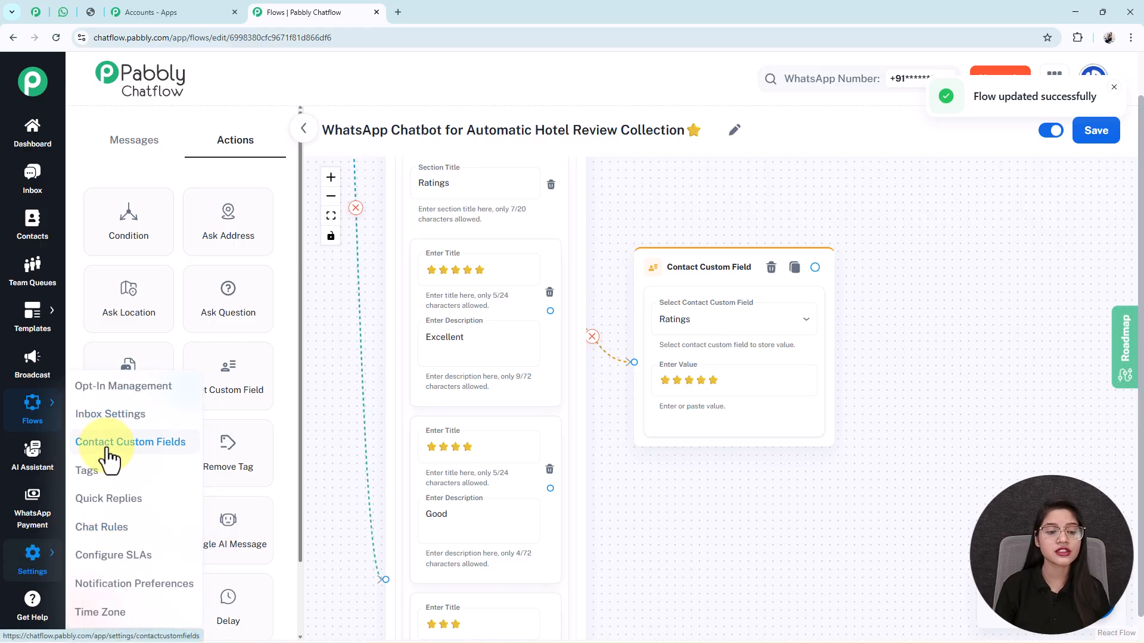
right_click(156, 467)
click(158, 467)
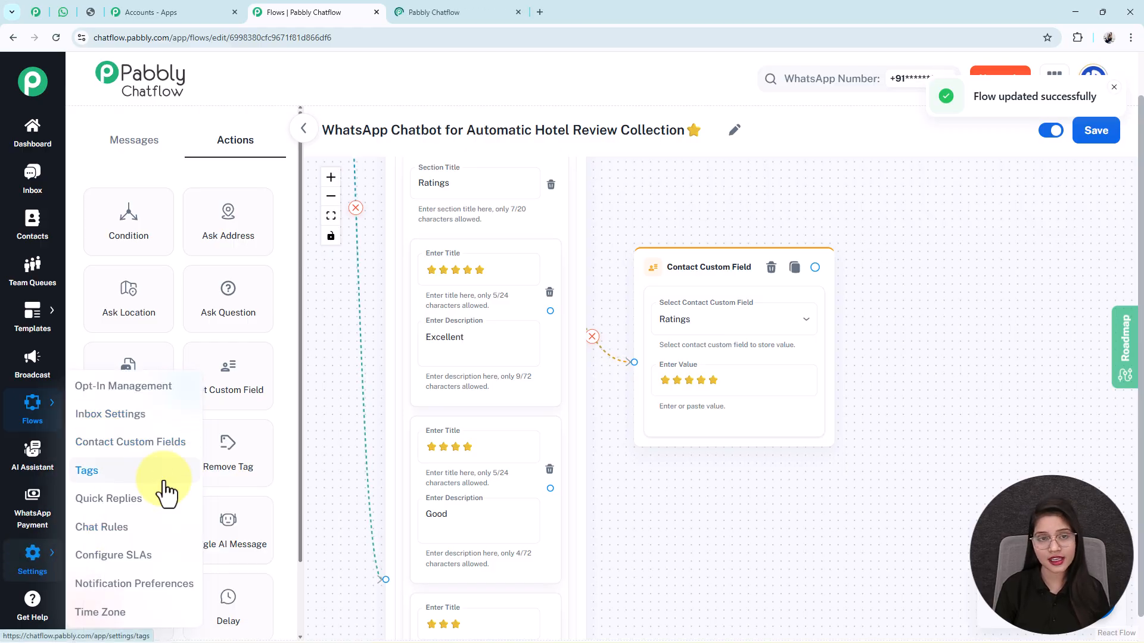
key(ctrl+Tab)
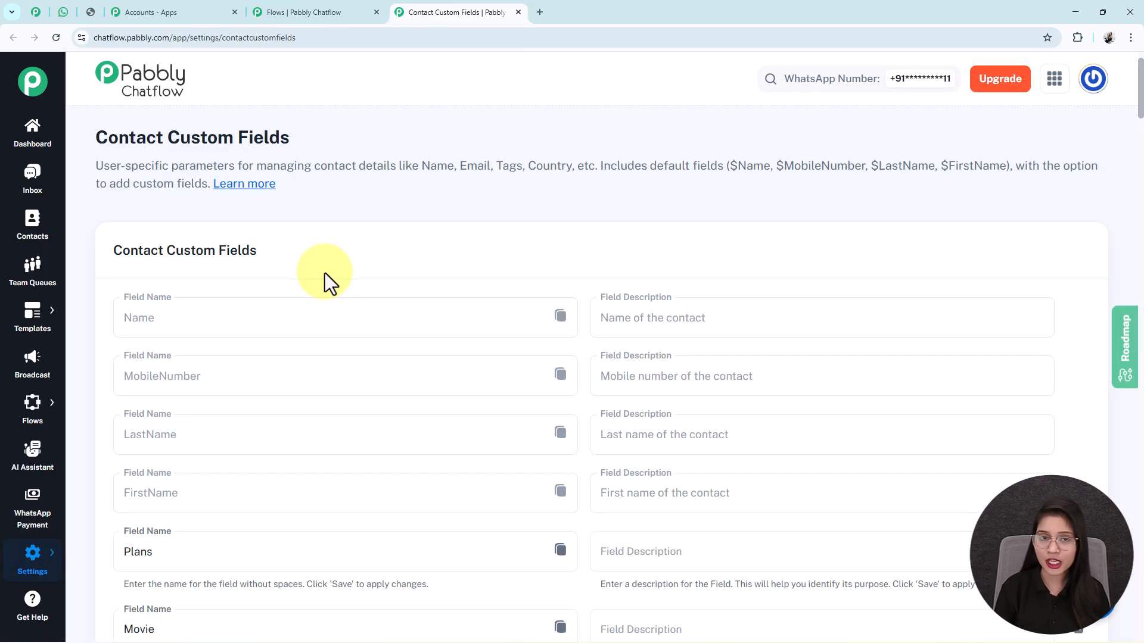
Look through the existing contact custom fields to the end of the list and open a blank row for a new field.
scroll(329, 392, down, 10)
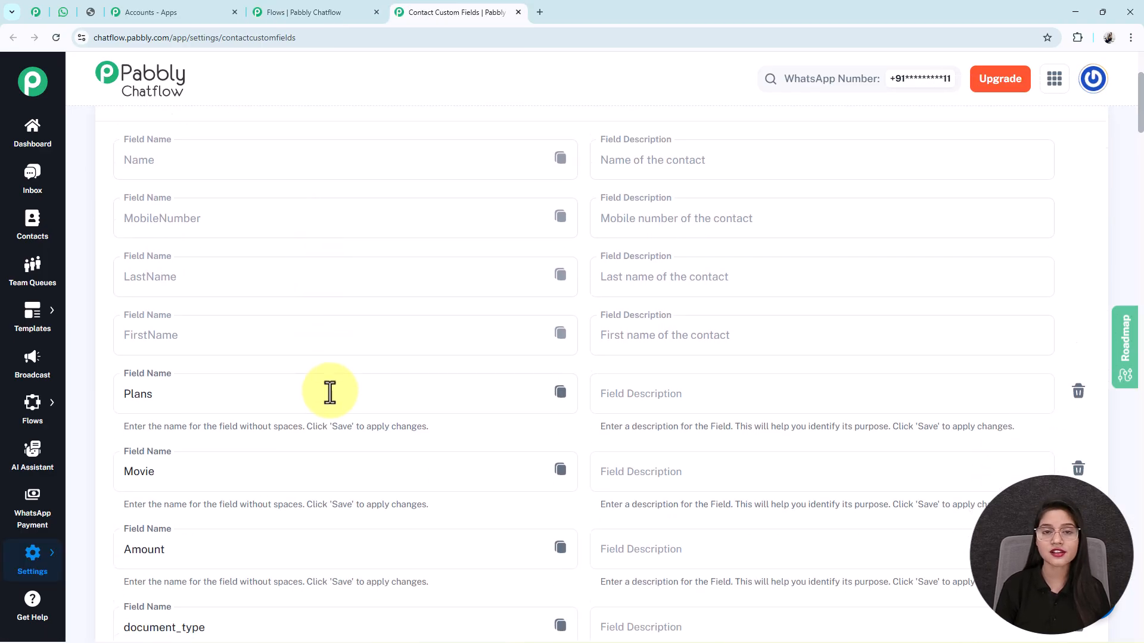
scroll(329, 391, down, 1)
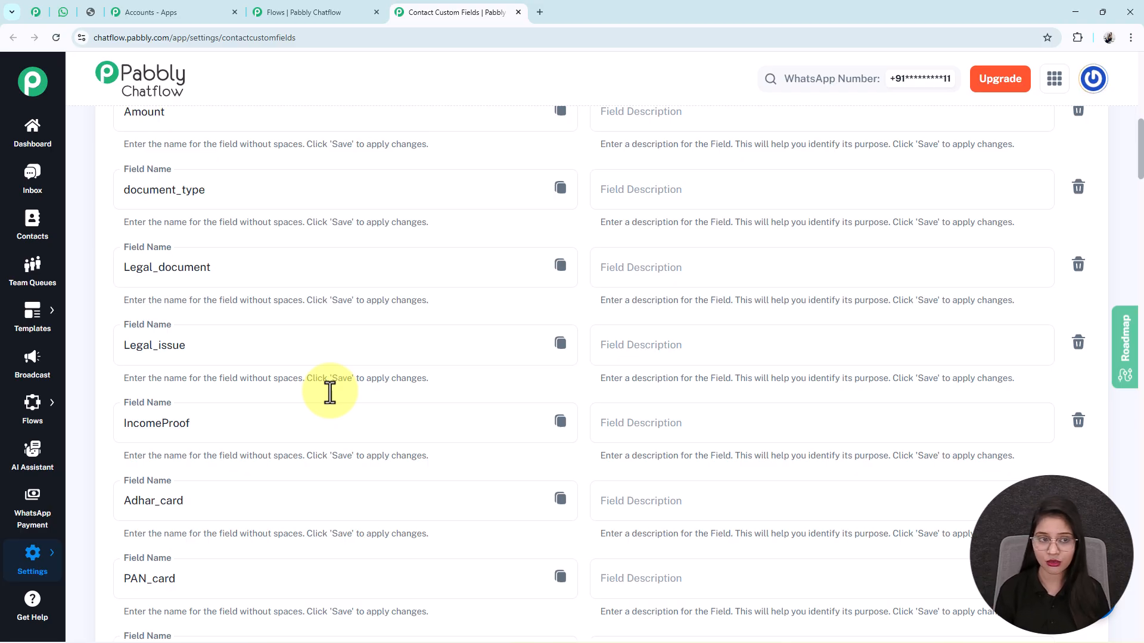
scroll(329, 392, down, 6)
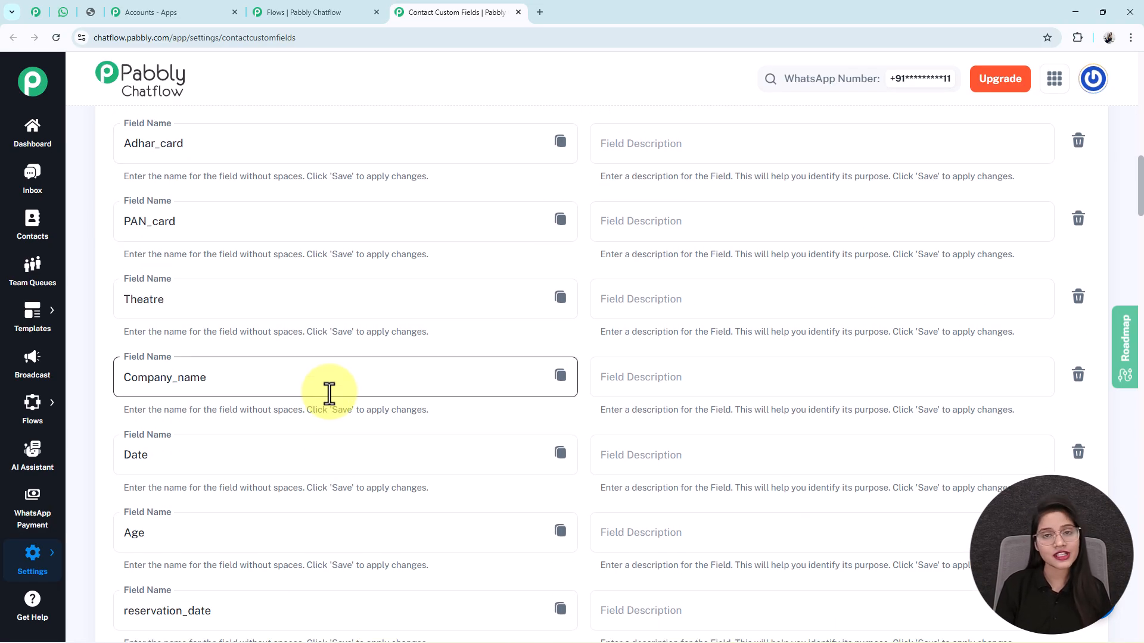
scroll(329, 392, down, 15)
scroll(336, 408, down, 20)
scroll(388, 526, down, 20)
scroll(154, 480, down, 1)
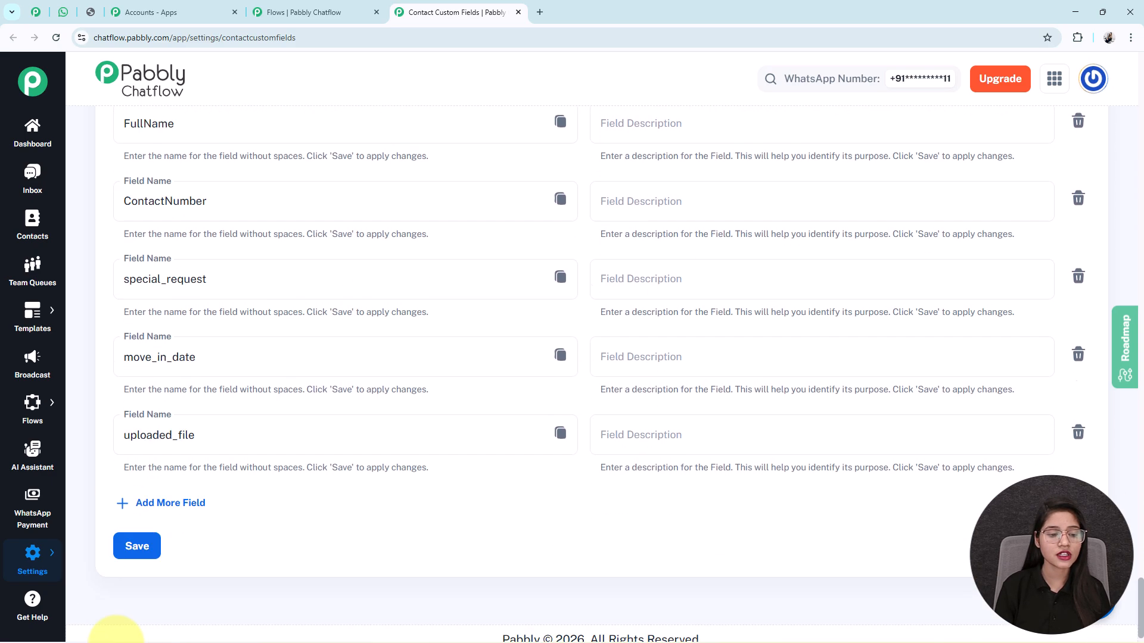
click(174, 493)
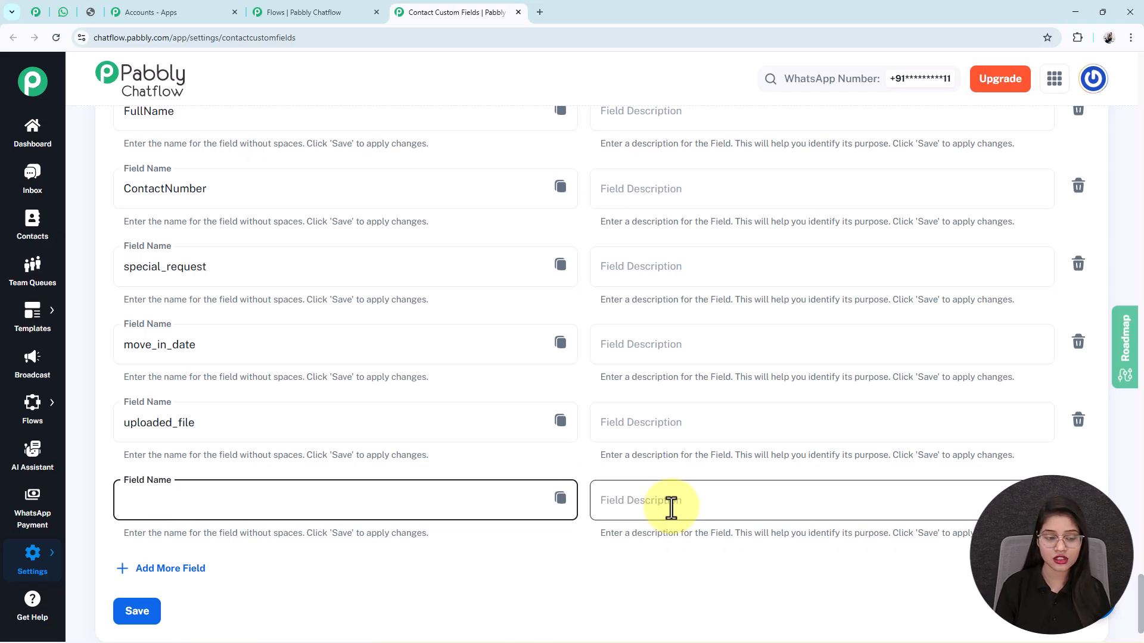
scroll(671, 508, down, 2)
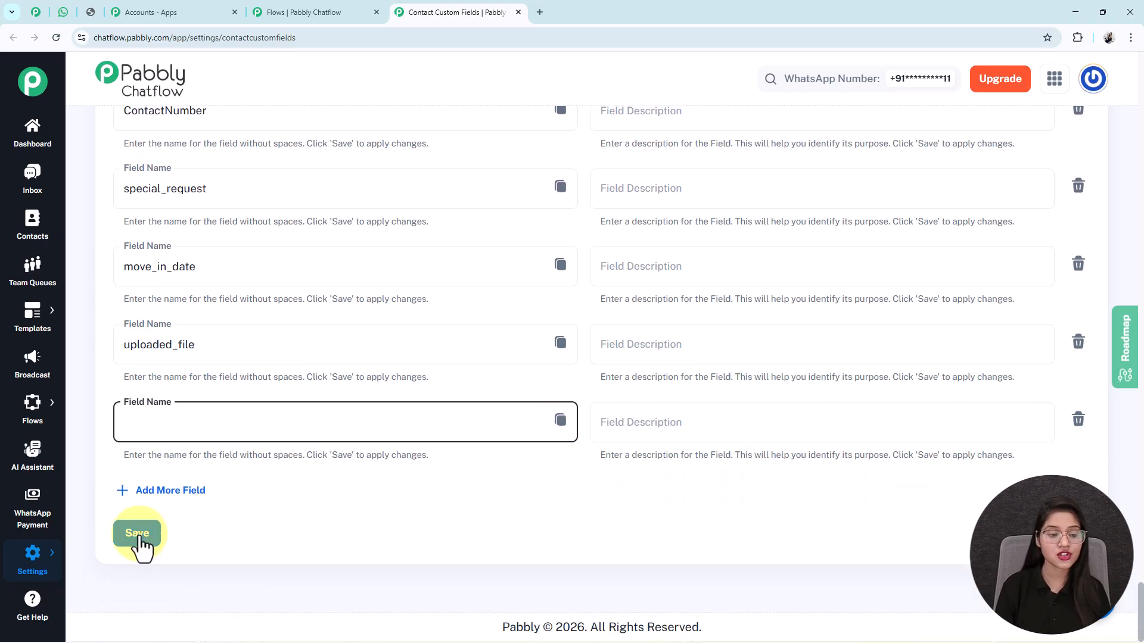
Find the Ratings field among the existing contact custom fields and highlight its name.
scroll(141, 545, up, 15)
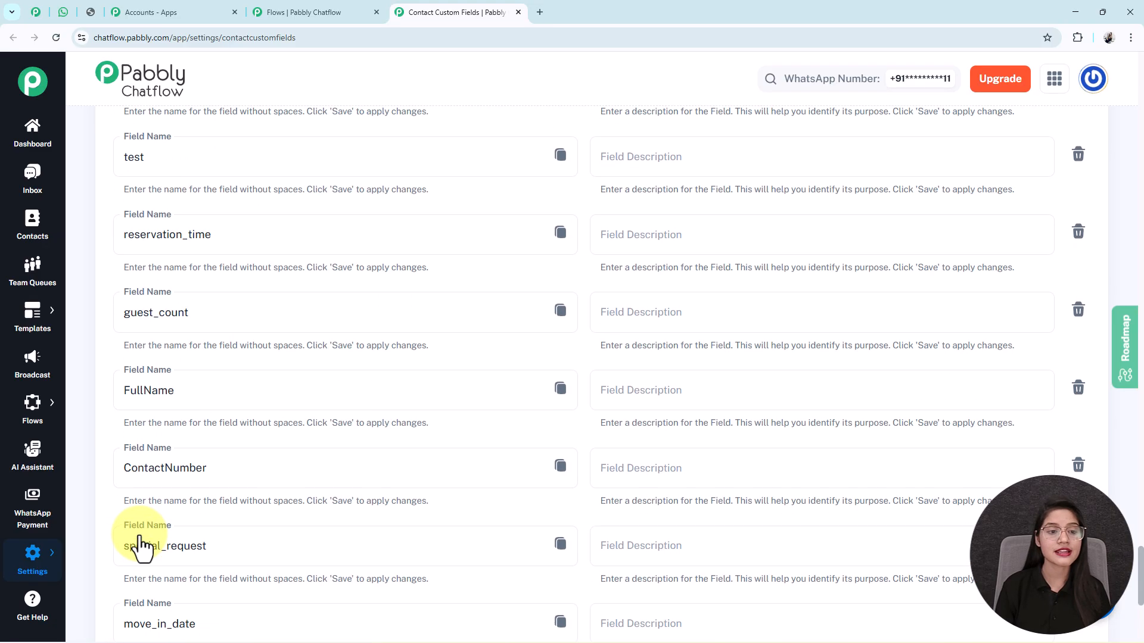
scroll(140, 535, up, 4)
drag(200, 358, 109, 363)
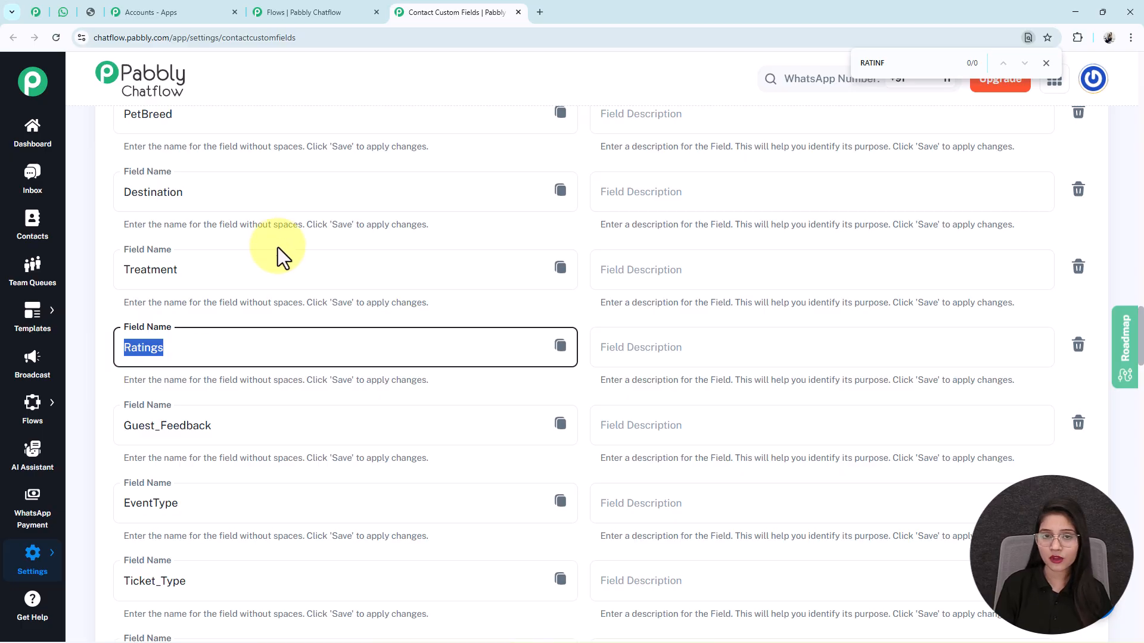
Close the Contact Custom Fields tab and move the five-star Contact Custom Field node up level with the Excellent item.
click(518, 11)
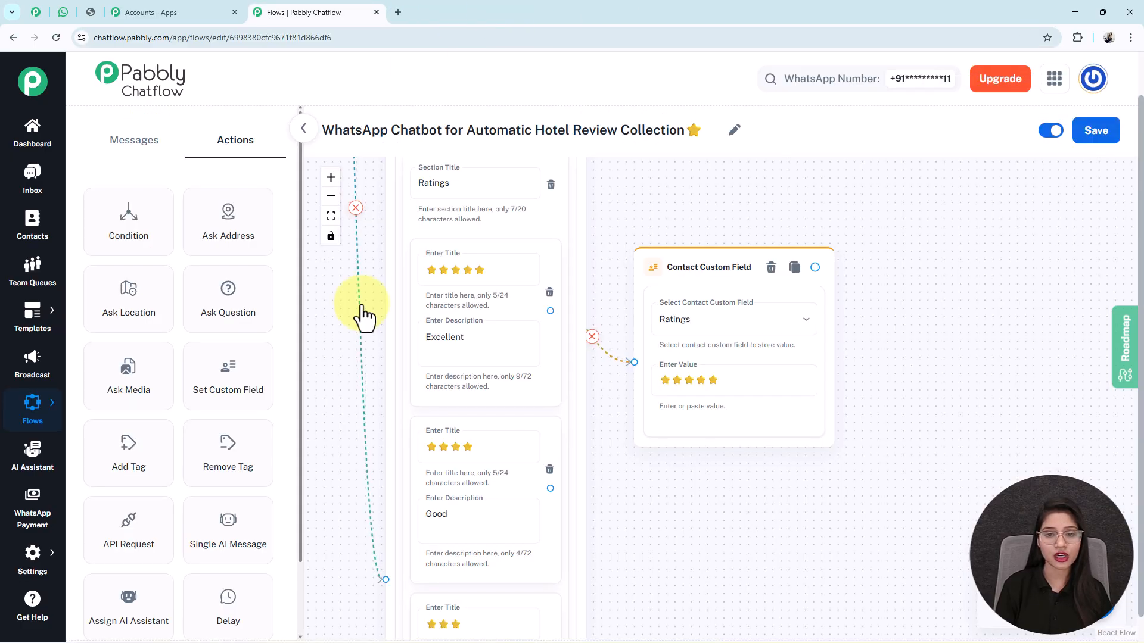
drag(689, 264, 688, 226)
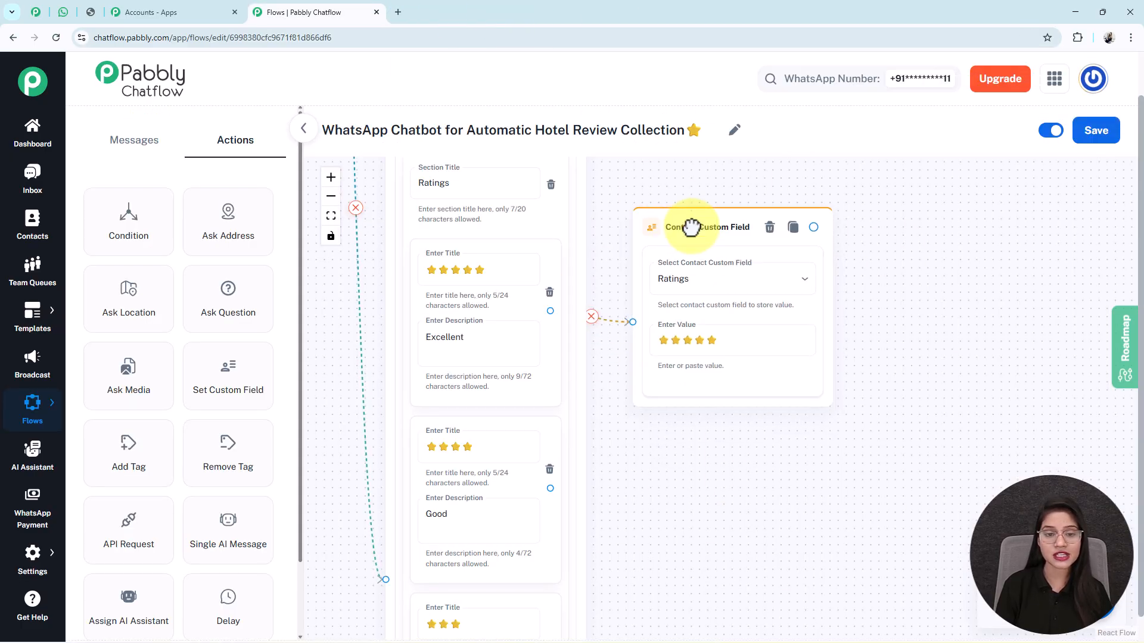
scroll(594, 436, down, 5)
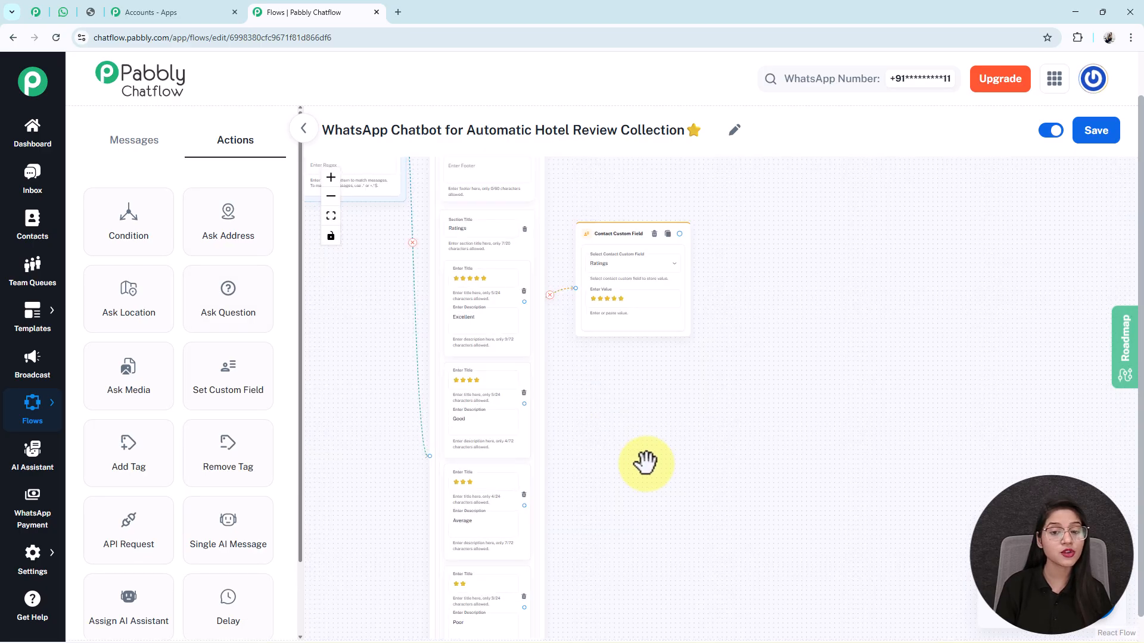
Examine the Contact Custom Field nodes connected to the Good, Average, Poor and Very Poor rating items.
drag(662, 514, 620, 366)
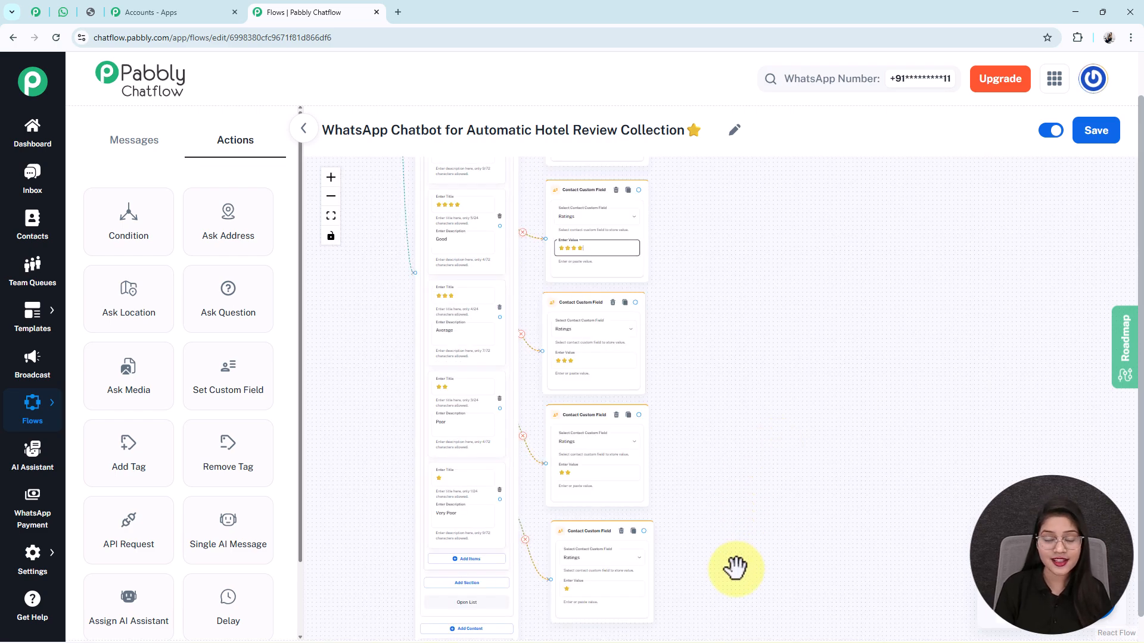
mouse_move(735, 569)
mouse_down()
mouse_move(732, 560)
mouse_move(739, 579)
mouse_up()
scroll(592, 411, up, 5)
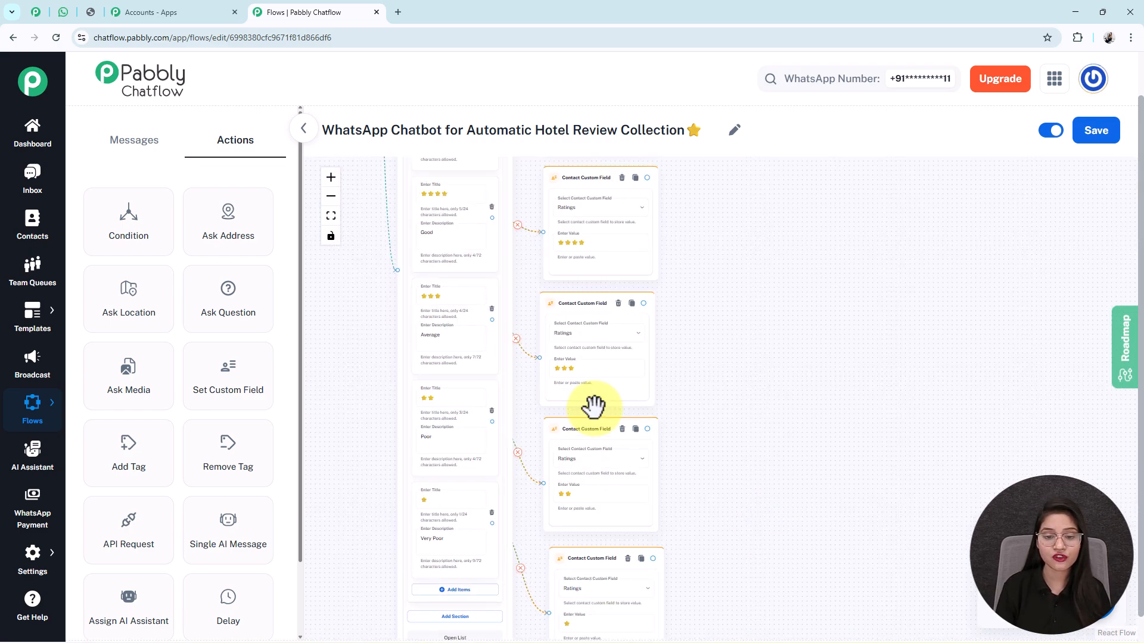
drag(714, 505, 834, 415)
scroll(712, 462, up, 1)
double_click(442, 286)
scroll(442, 286, down, 1)
drag(369, 255, 661, 369)
scroll(571, 312, up, 1)
drag(571, 311, 339, 334)
Compare the three-star title of the Average item with the value in its connected Ratings custom field node.
click(523, 276)
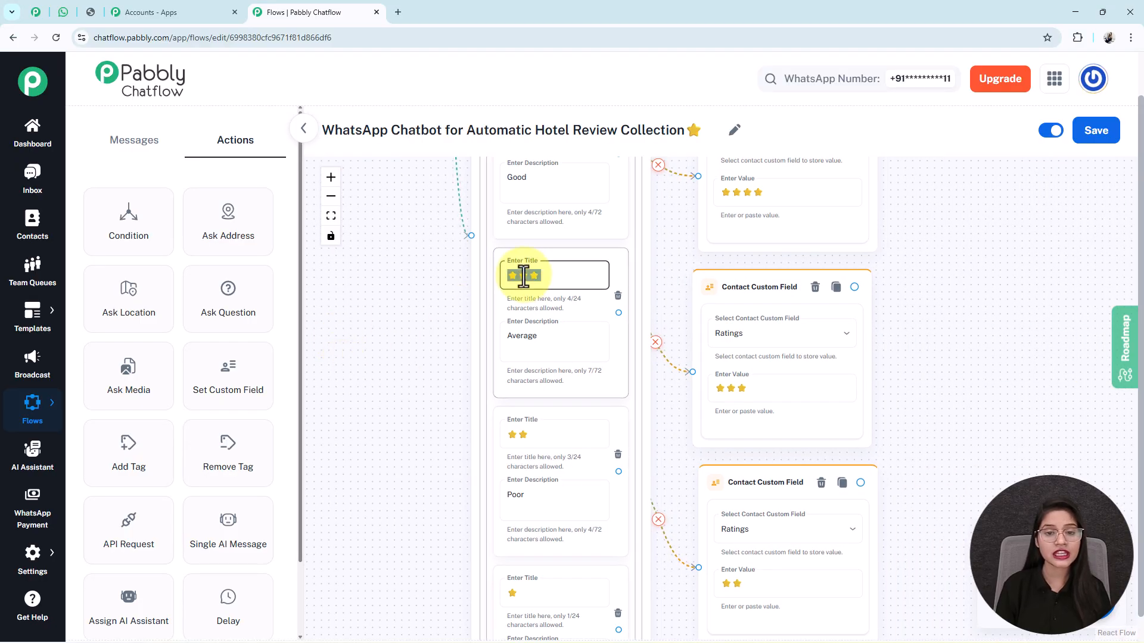
double_click(731, 392)
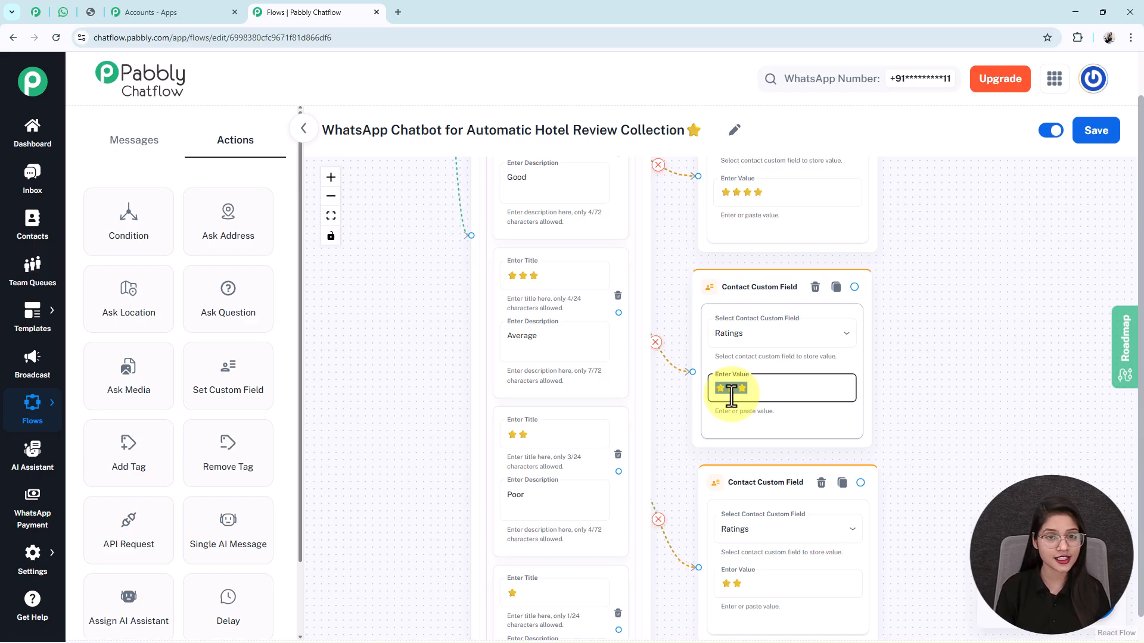
scroll(731, 392, down, 3)
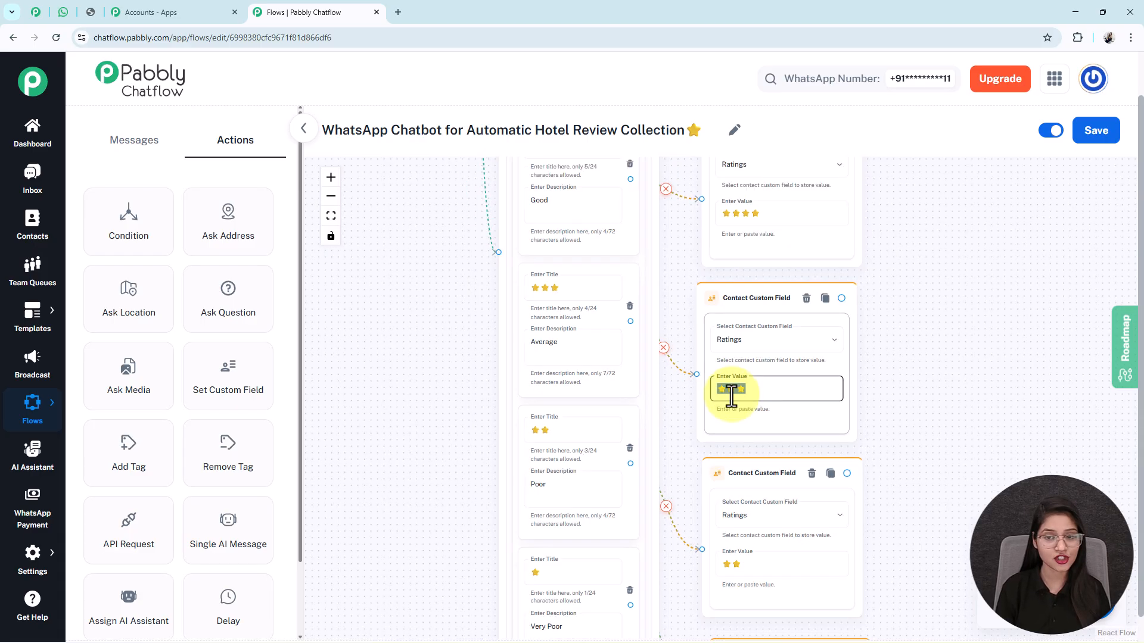
click(759, 409)
scroll(759, 410, up, 3)
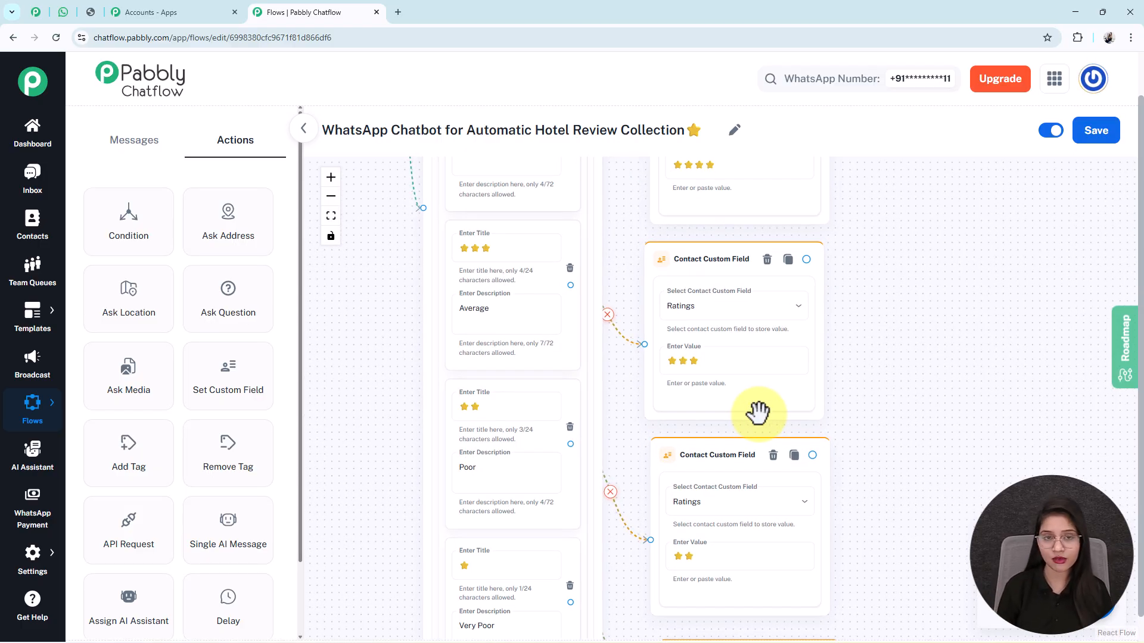
scroll(810, 396, down, 3)
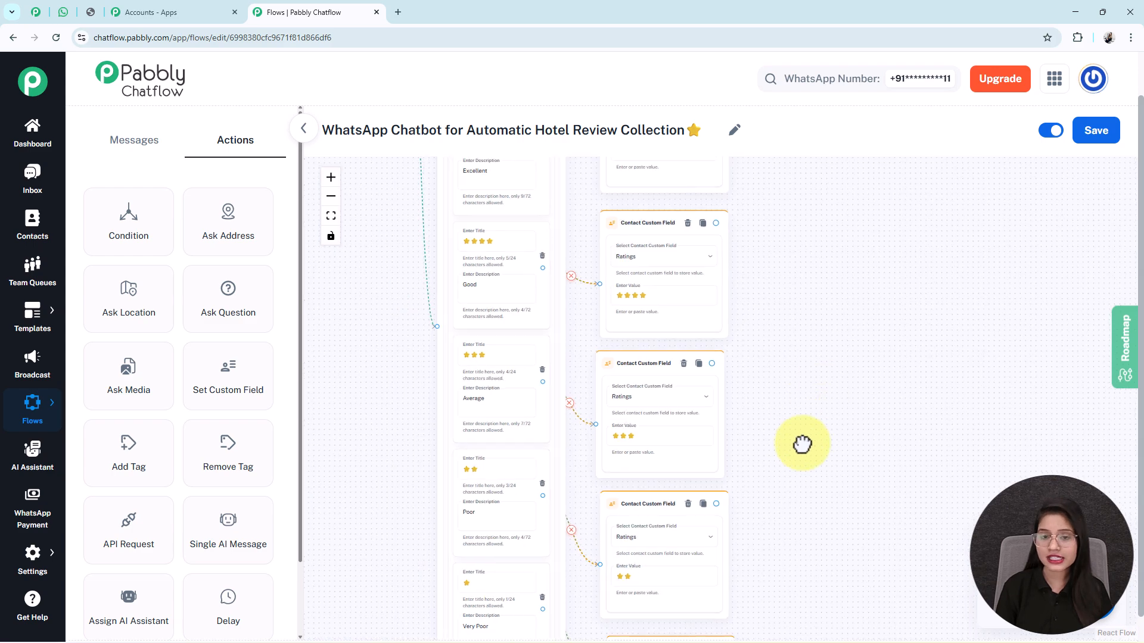
Move the four-star and five-star Contact Custom Field nodes farther away from the ratings list.
drag(810, 424, 753, 564)
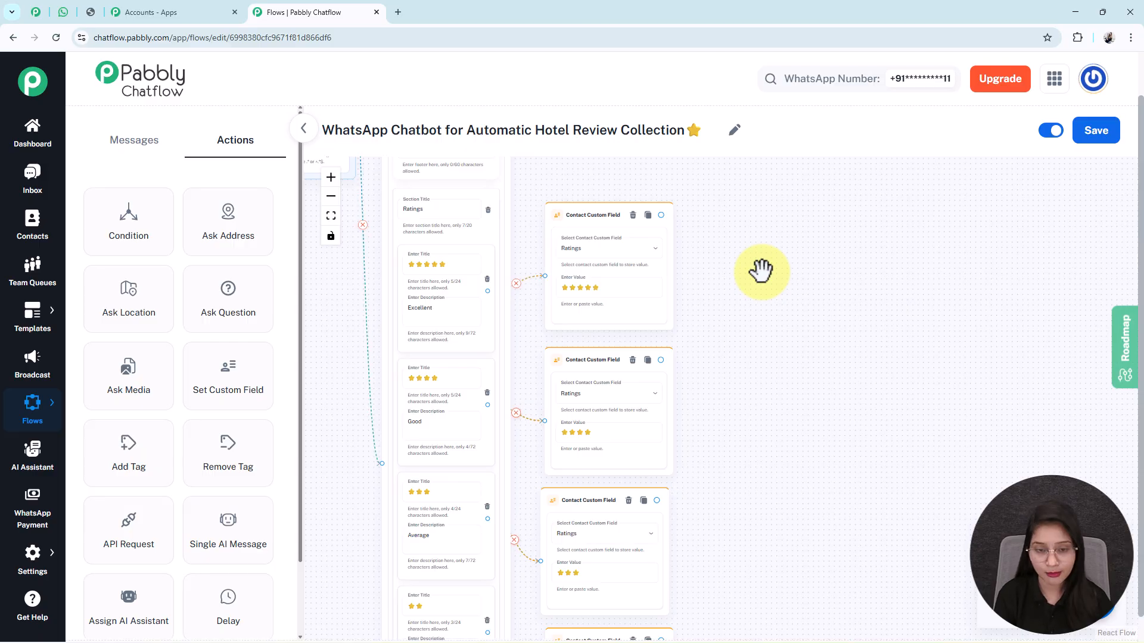
scroll(760, 271, down, 5)
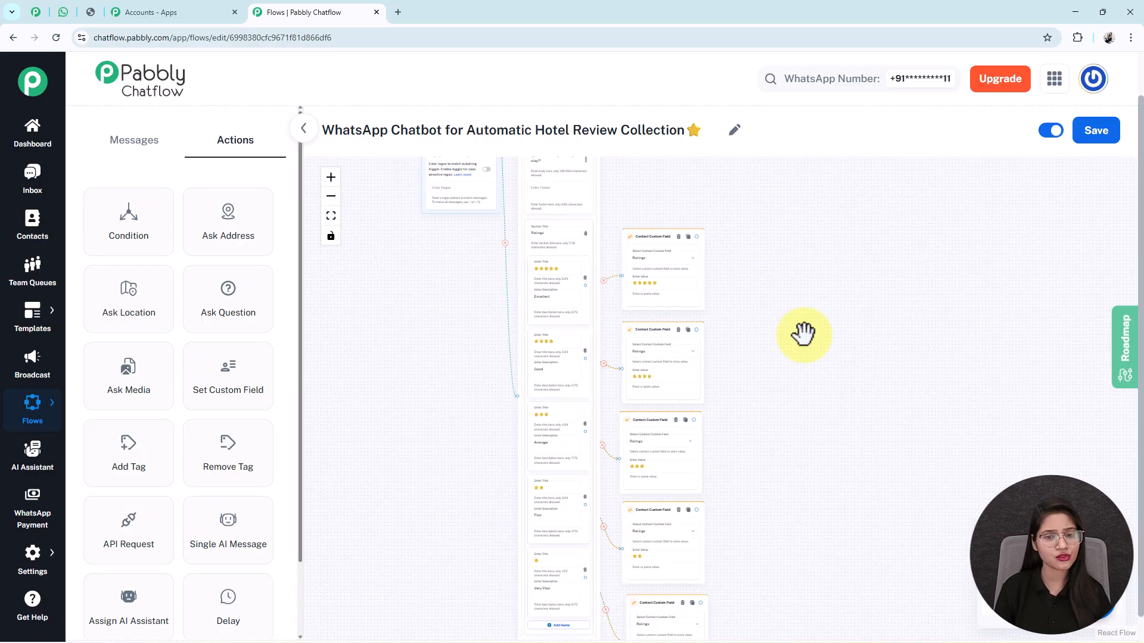
drag(587, 375, 678, 353)
drag(586, 318, 675, 295)
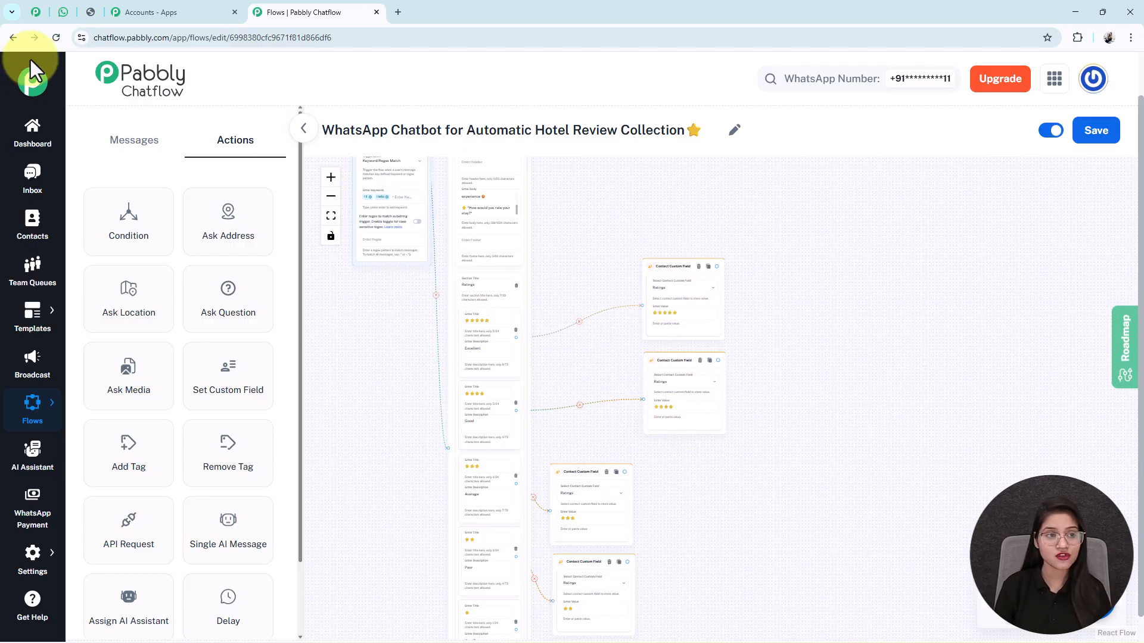
Switch to the WhatsApp chat, view the reply options in the feedback list, and close it.
click(63, 12)
click(534, 295)
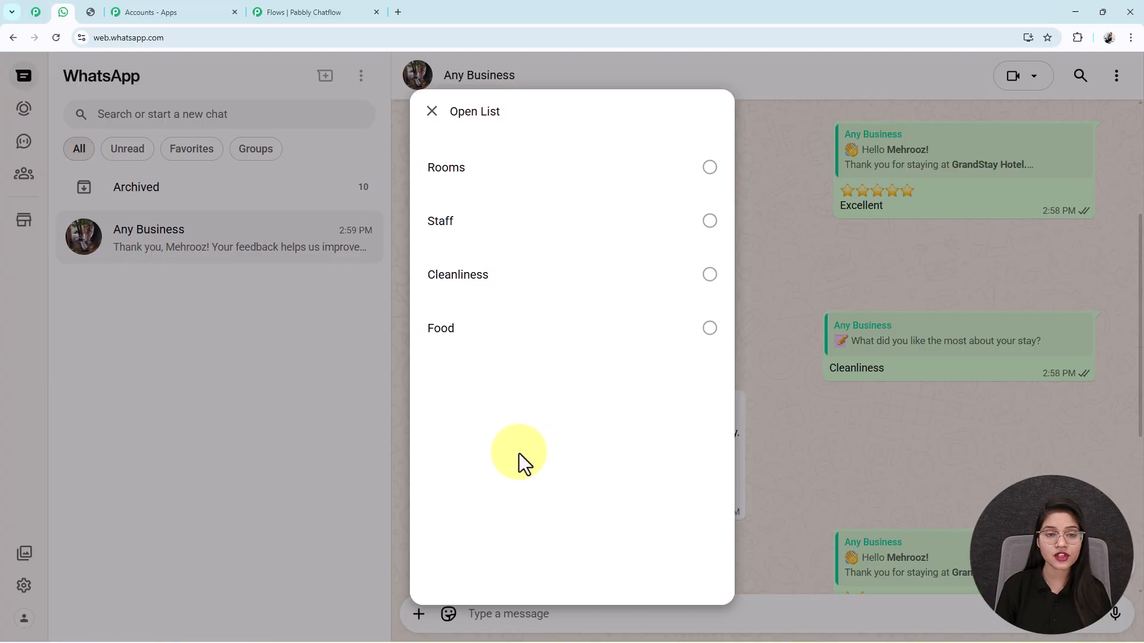
click(431, 111)
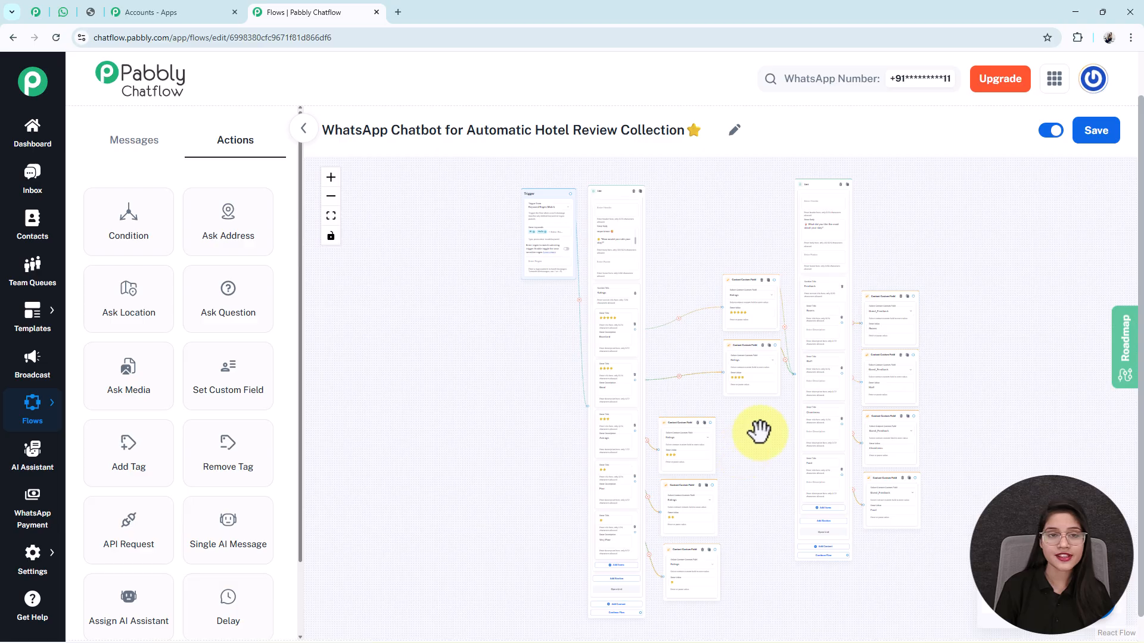
In the flow, examine the second list's question "What did you like the most about your stay?" and its Feedback section items.
scroll(811, 234, up, 5)
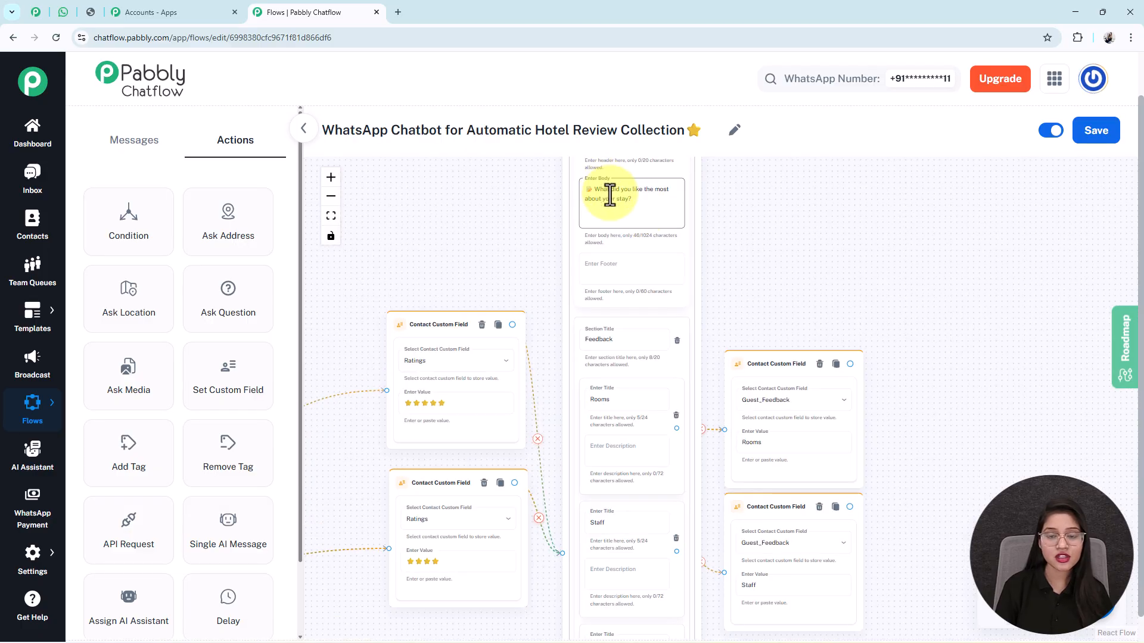
triple_click(609, 194)
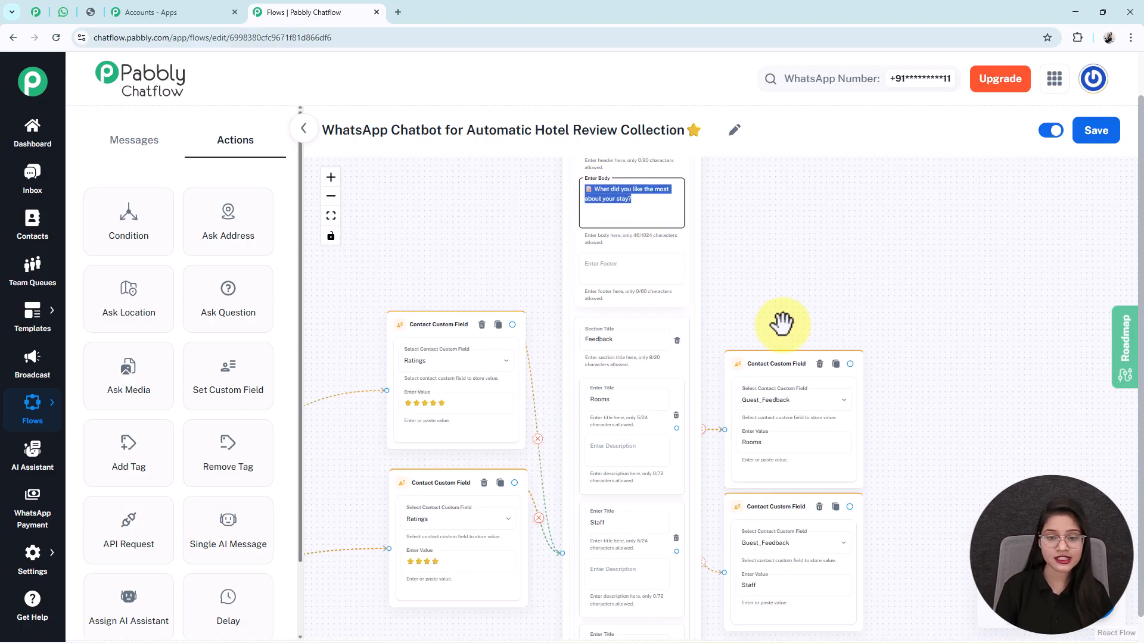
drag(789, 319, 784, 225)
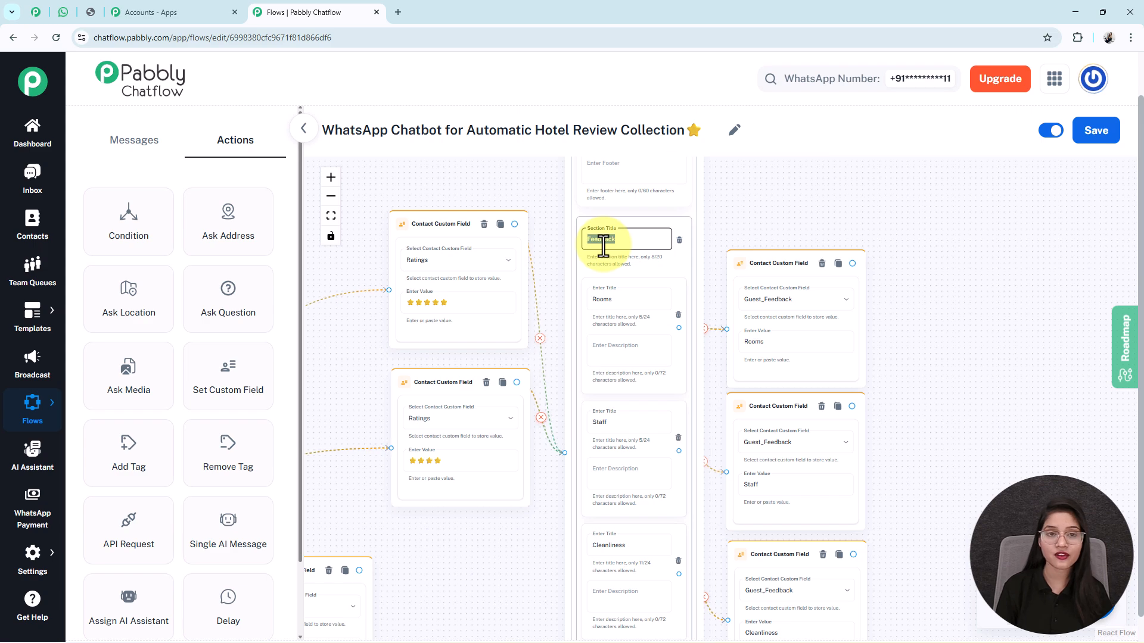
drag(627, 251, 612, 191)
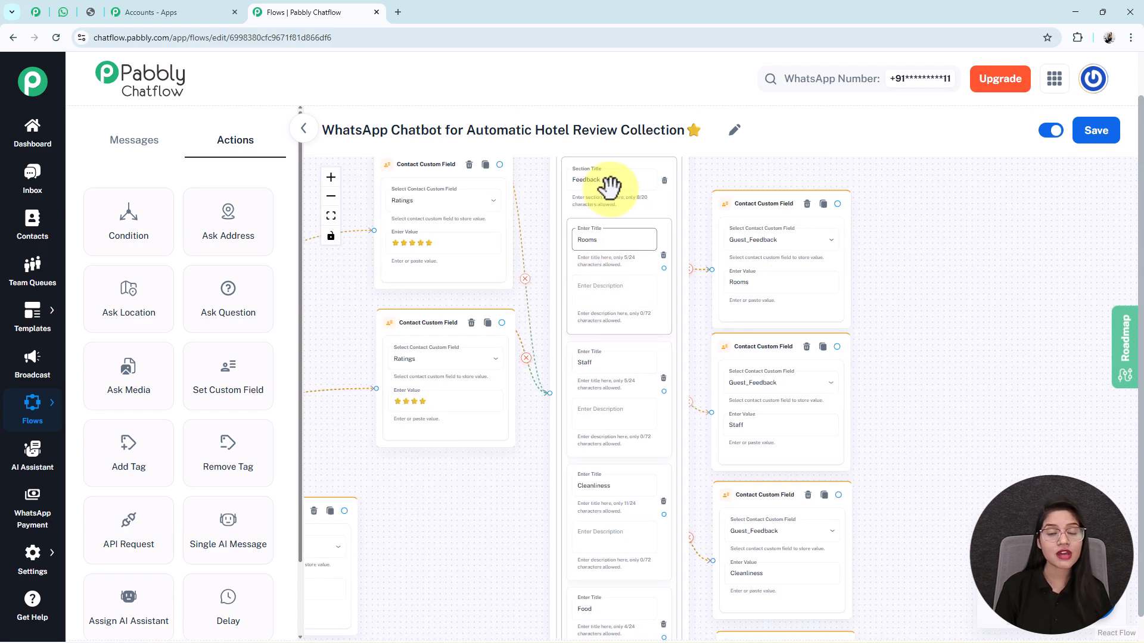
scroll(488, 490, down, 2)
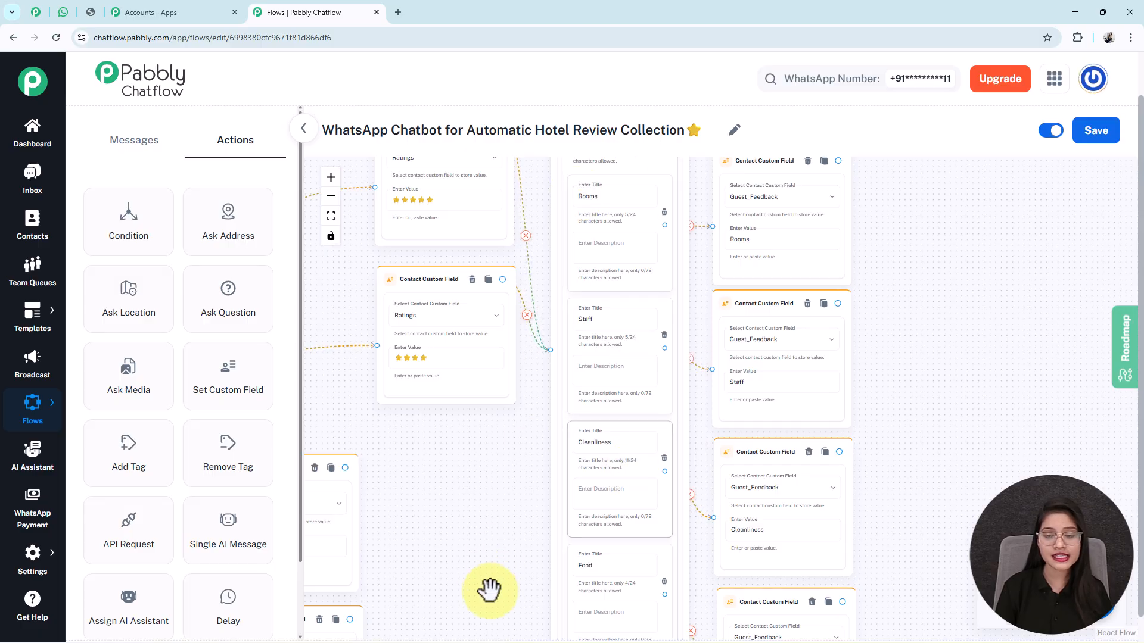
Examine the Guest_Feedback custom field nodes and compare their values with the connected Feedback item titles.
drag(906, 417, 739, 427)
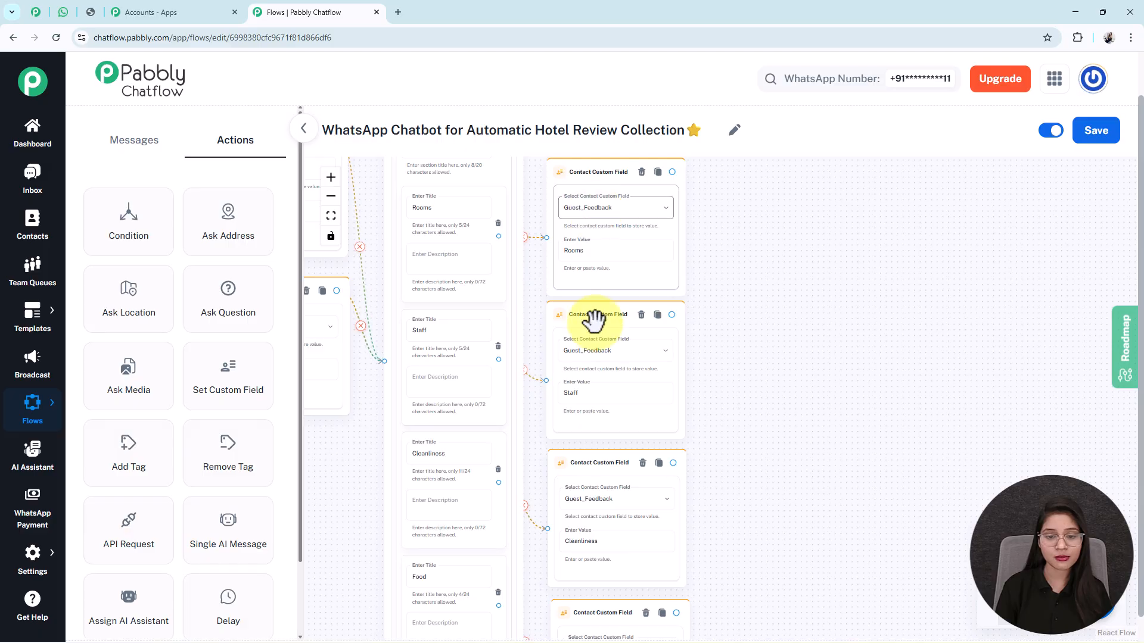
drag(753, 573, 759, 430)
click(591, 413)
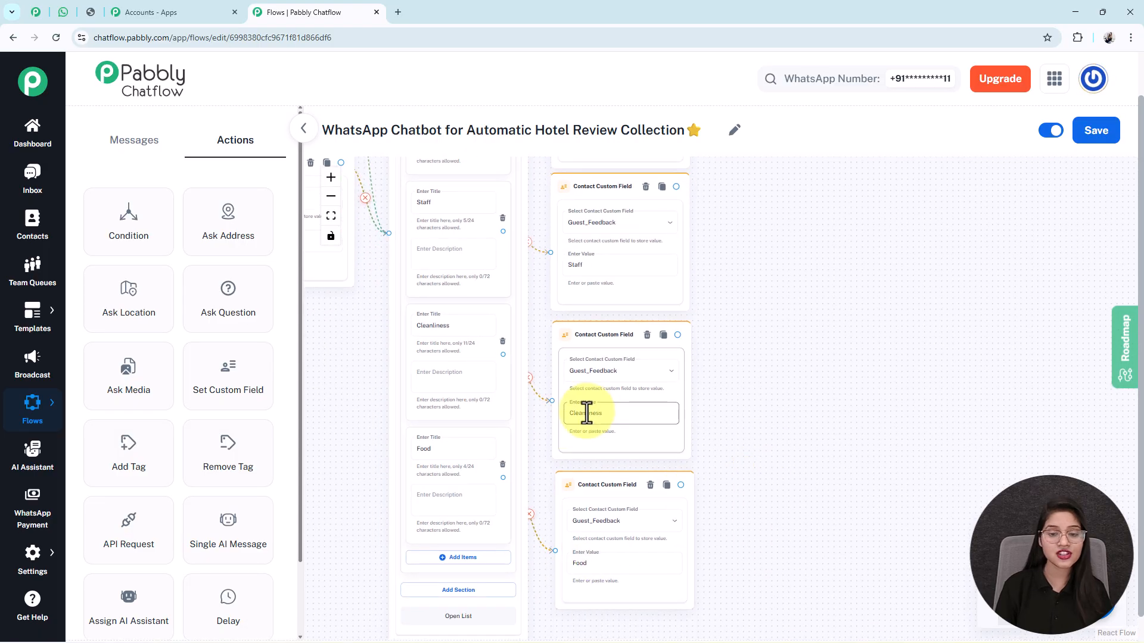
double_click(435, 325)
drag(831, 304, 866, 406)
click(467, 307)
drag(464, 307, 468, 305)
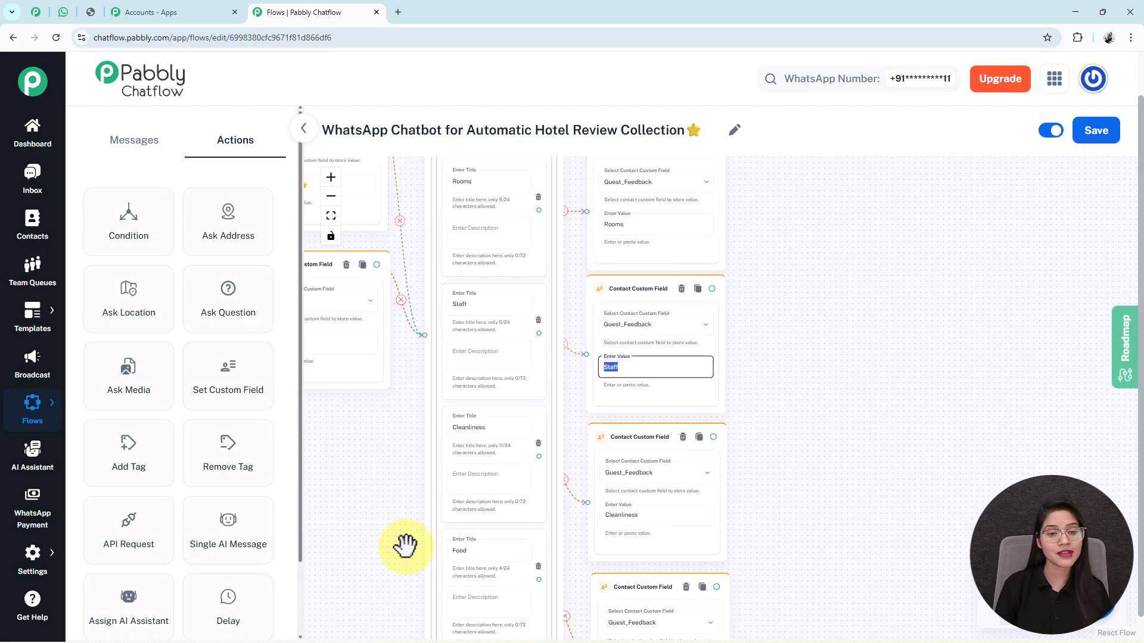
Add a Text Button message node beside the Guest_Feedback custom field nodes.
drag(352, 478, 503, 501)
scroll(812, 383, down, 3)
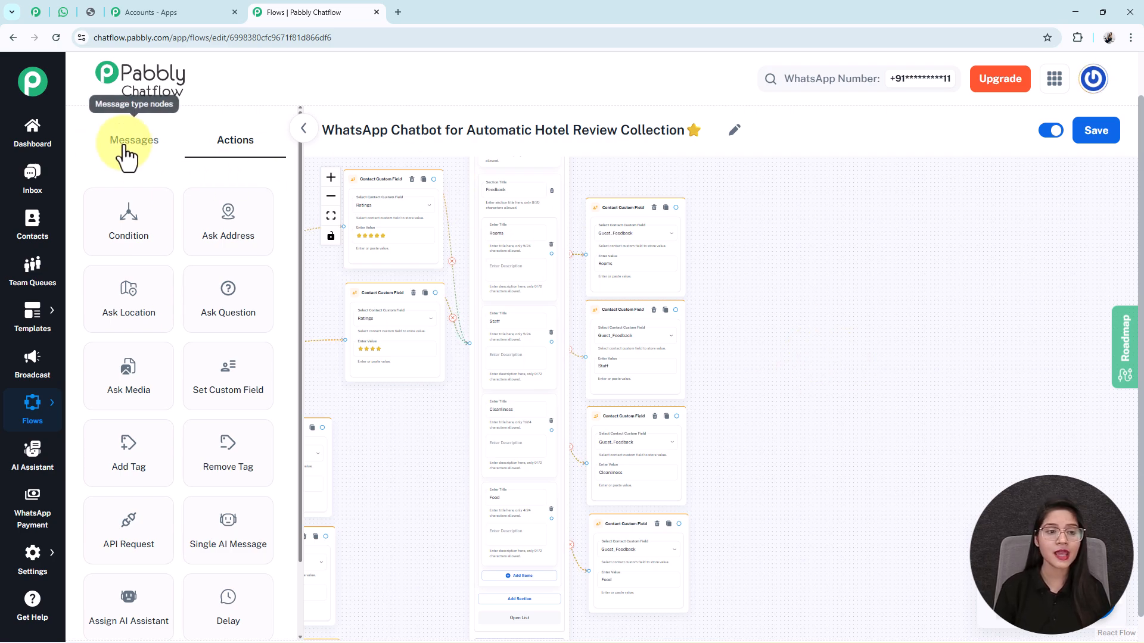
click(169, 139)
drag(133, 230, 786, 286)
scroll(798, 311, up, 5)
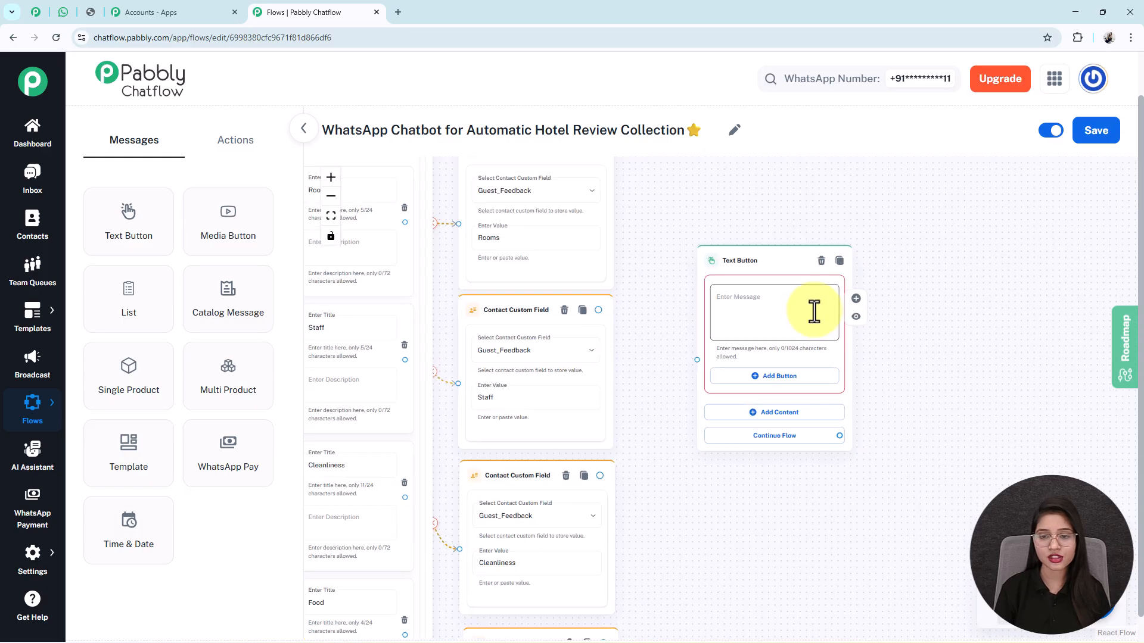
Paste the prepared message beginning "We're so happy you enjoyed your stay" into the Text Button node's message.
click(671, 296)
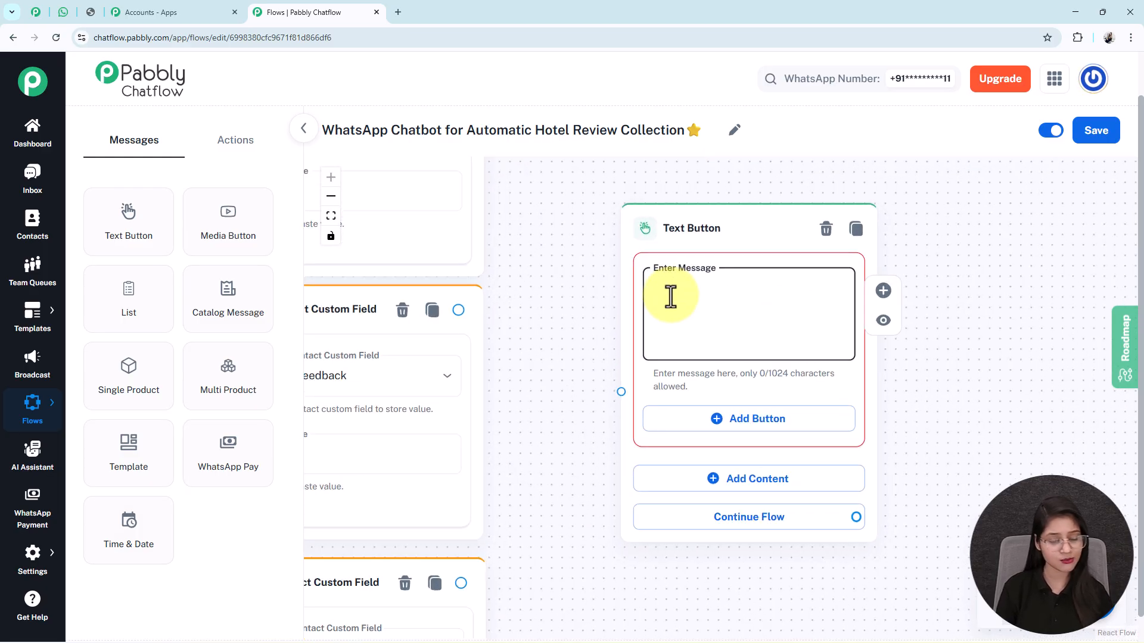
key(ctrl+v)
scroll(671, 296, up, 3)
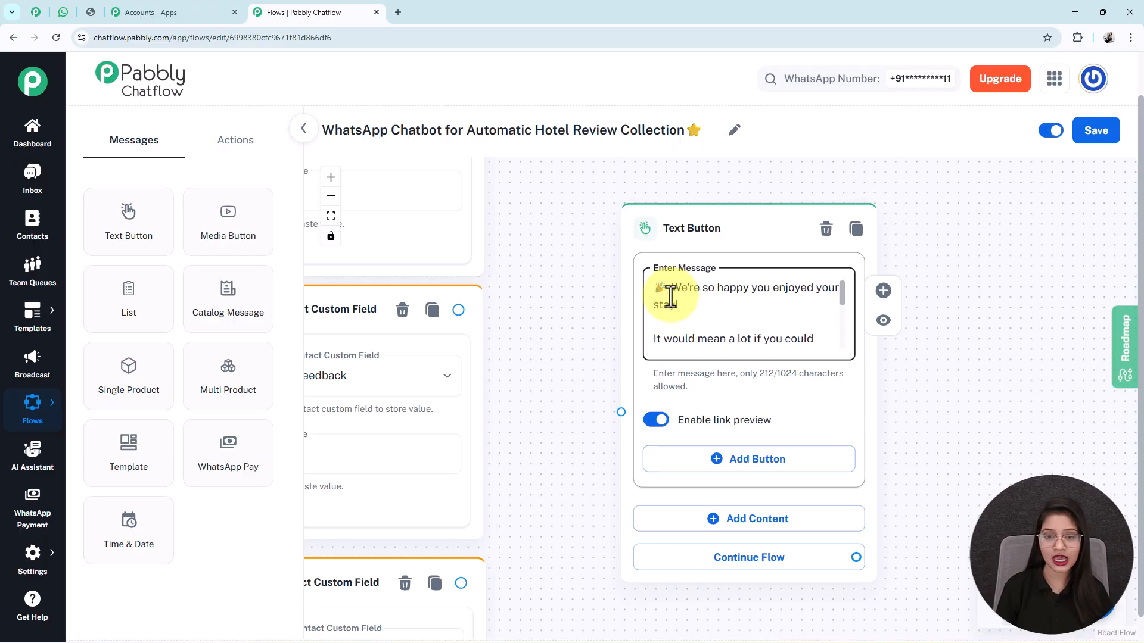
Examine the pasted Text Button message through to its Google Review link.
scroll(671, 296, down, 3)
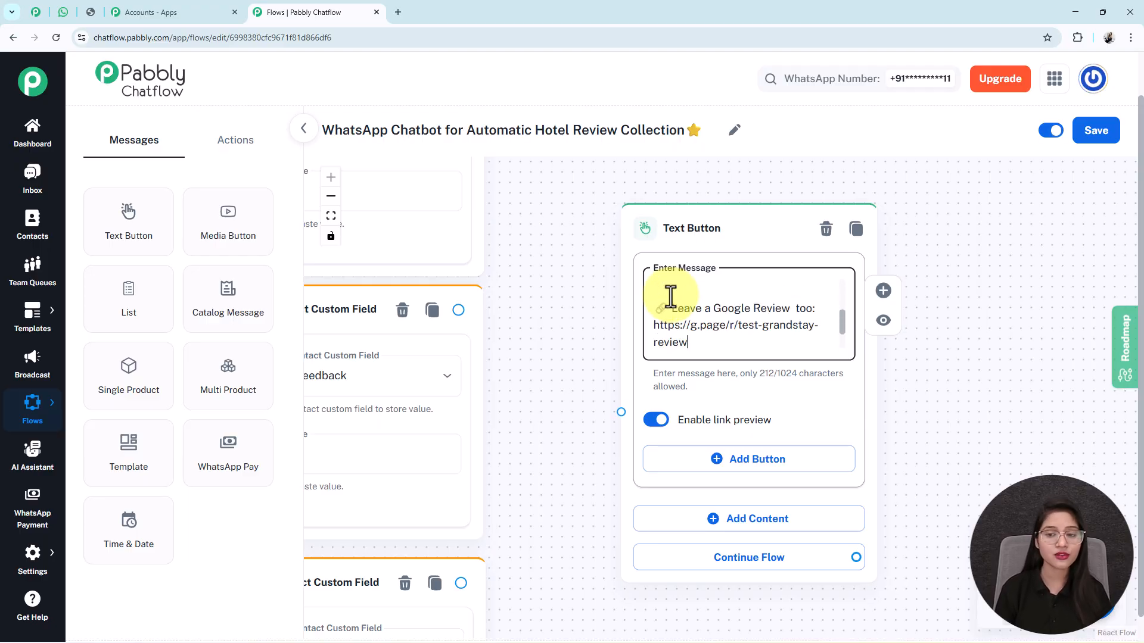
triple_click(681, 344)
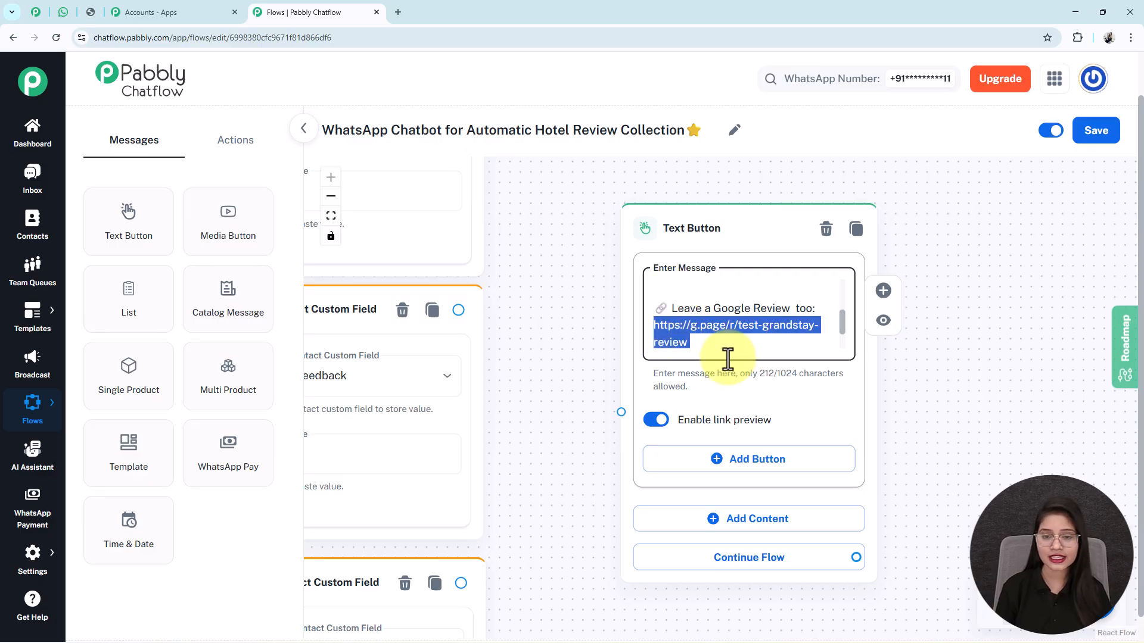
click(753, 255)
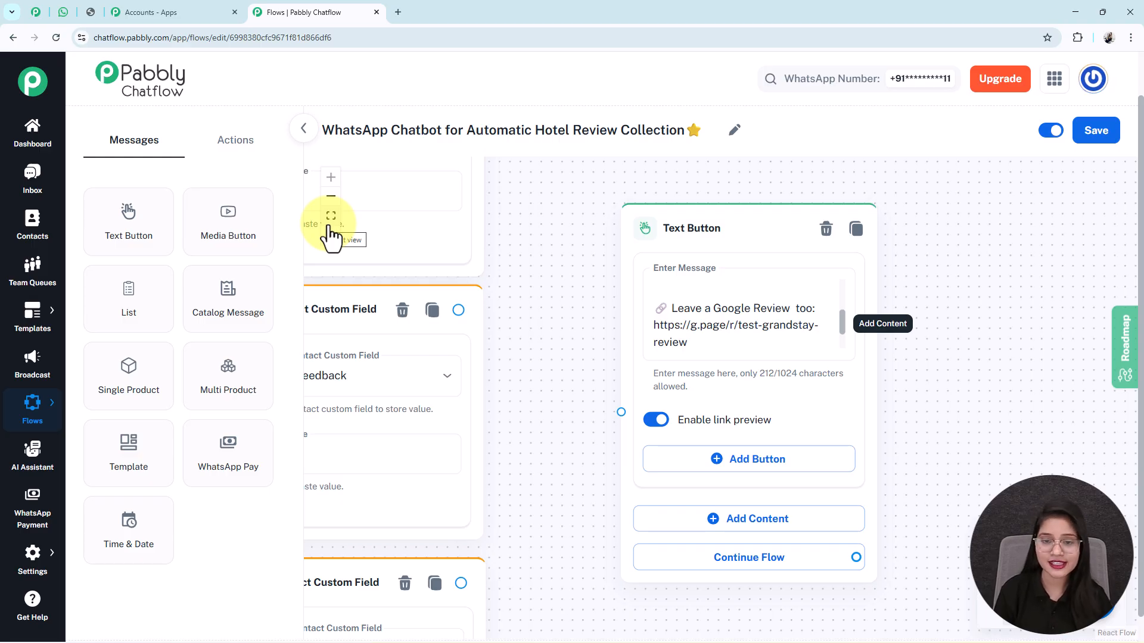
Connect the Rooms, Staff, Cleanliness and Food custom field nodes to the Text Button node containing the Google Review message.
scroll(435, 383, down, 1)
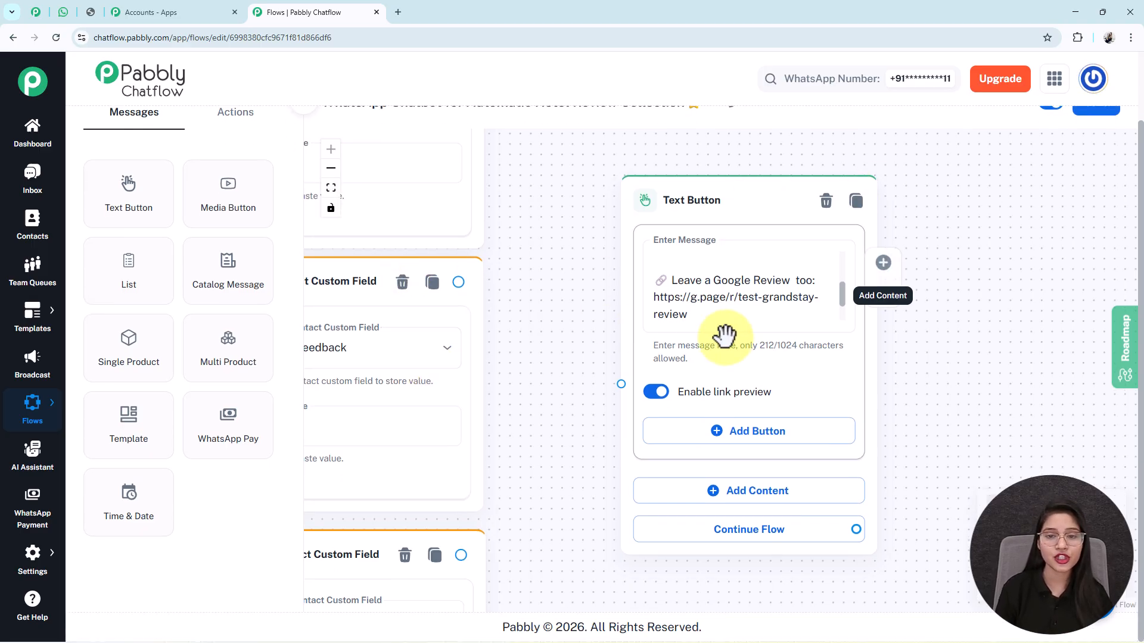
scroll(724, 336, down, 5)
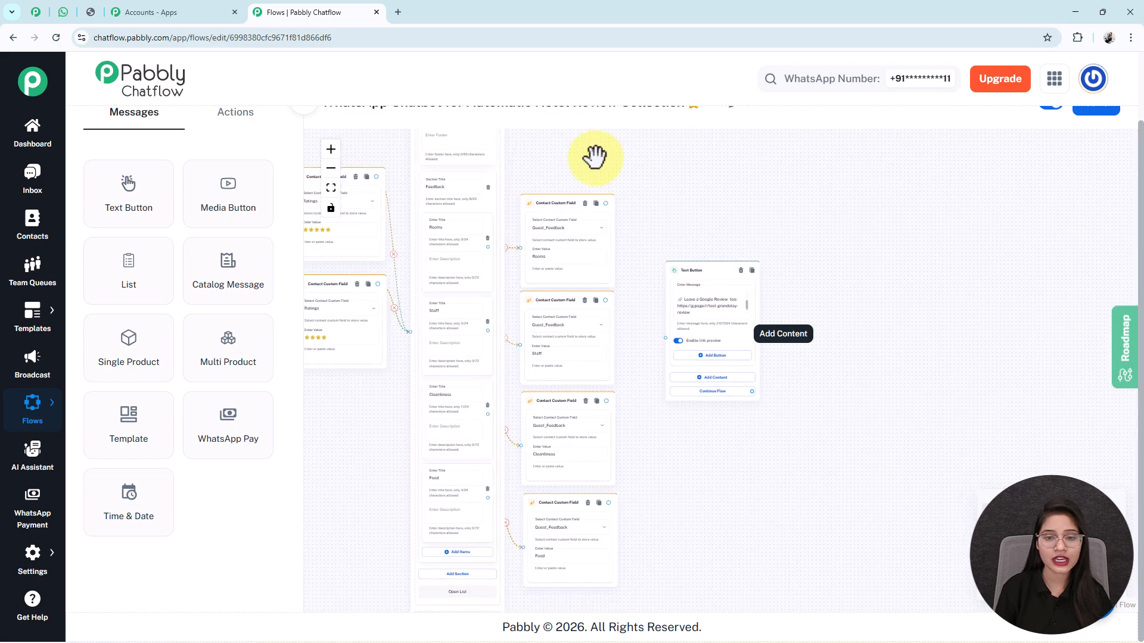
scroll(685, 310, up, 1)
scroll(648, 289, up, 3)
scroll(794, 493, down, 1)
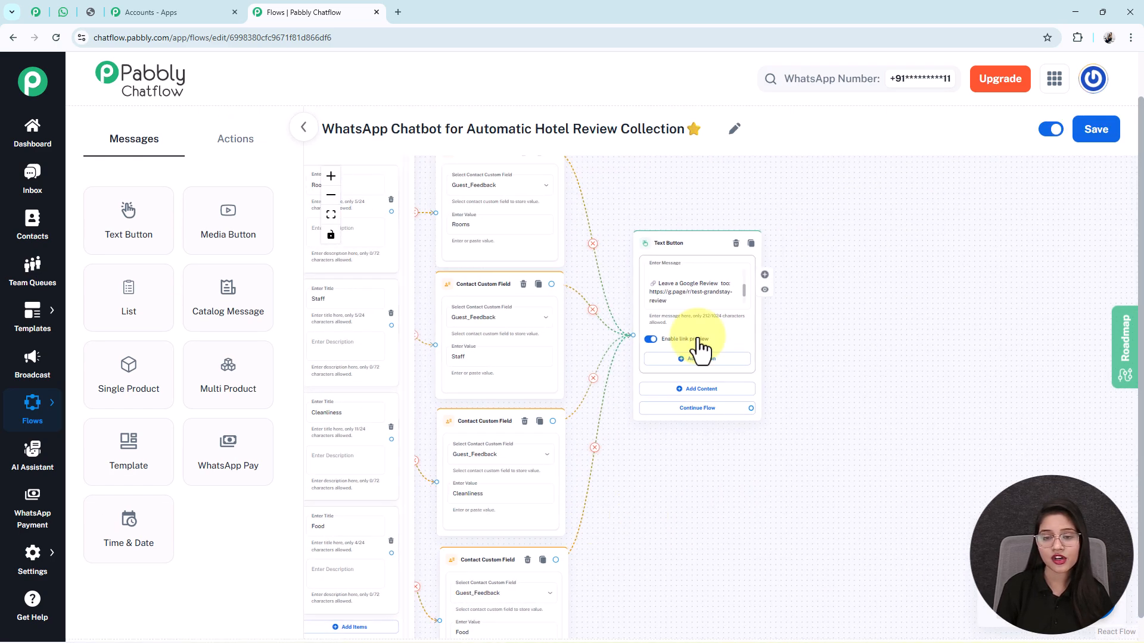
scroll(701, 350, up, 2)
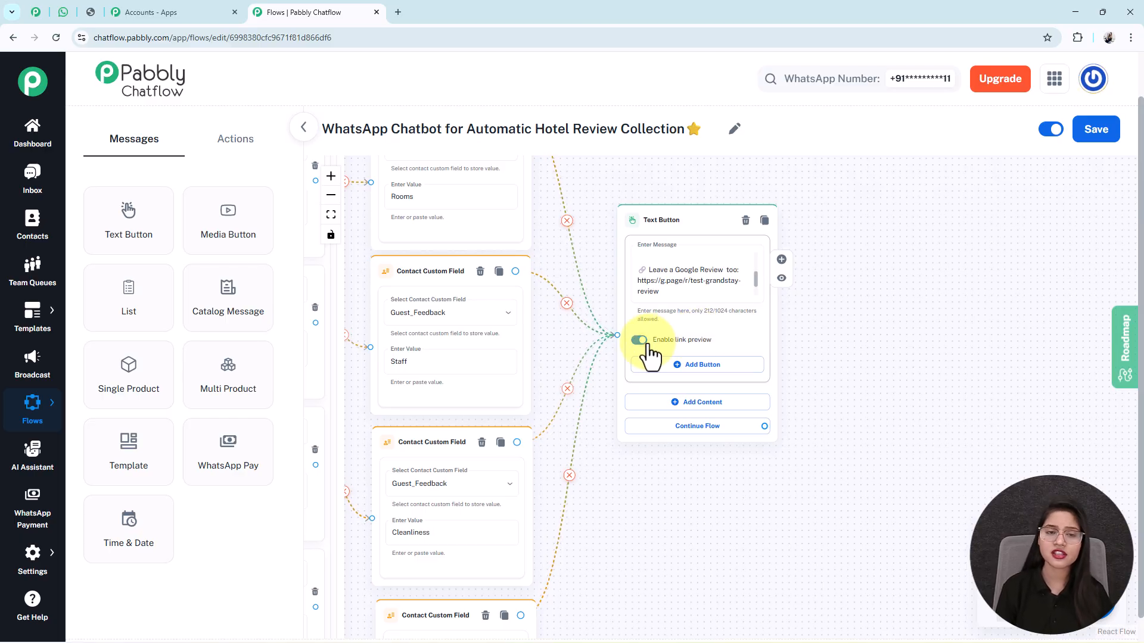
Add an Ask Question node beside the Ratings custom field nodes for three, two and one stars.
scroll(649, 355, down, 3)
scroll(667, 510, up, 1)
drag(668, 511, 831, 408)
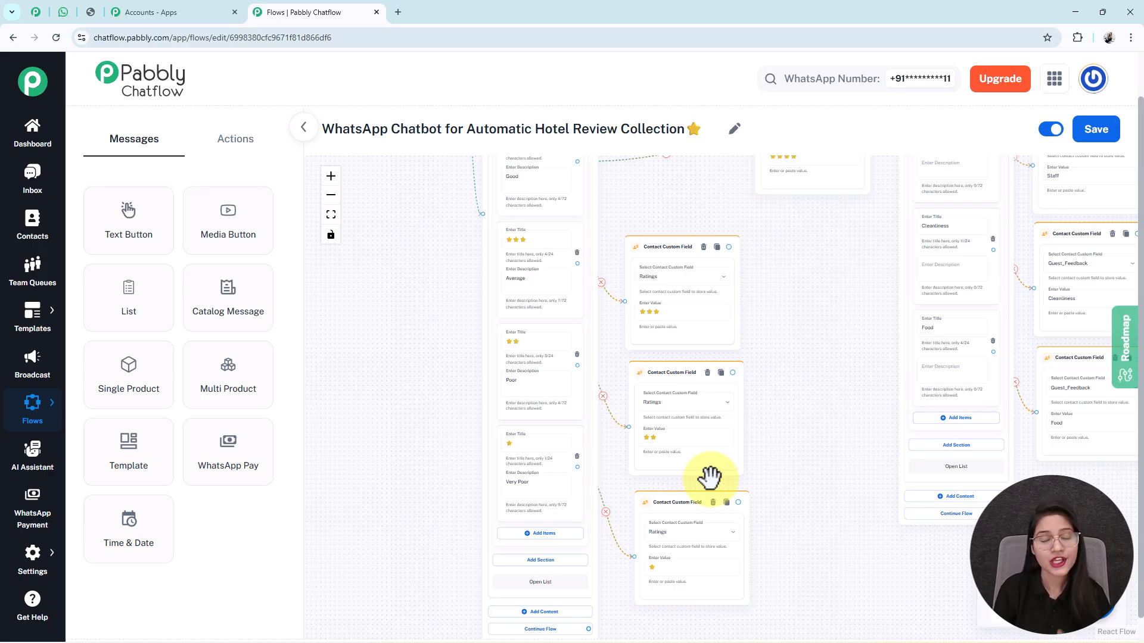
click(234, 146)
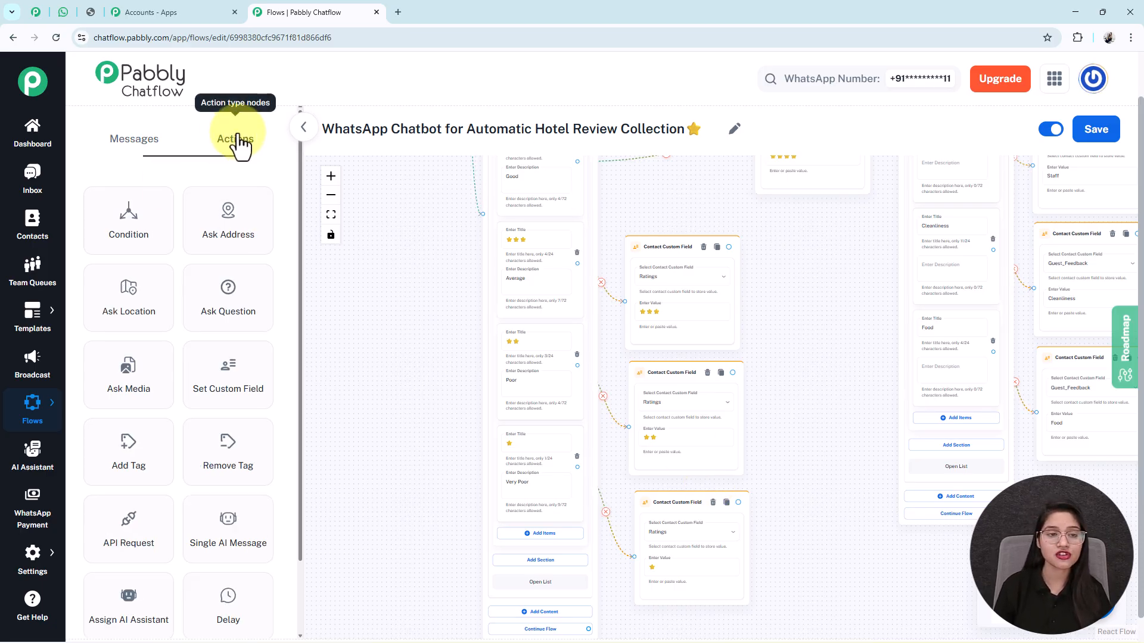
drag(224, 324, 580, 350)
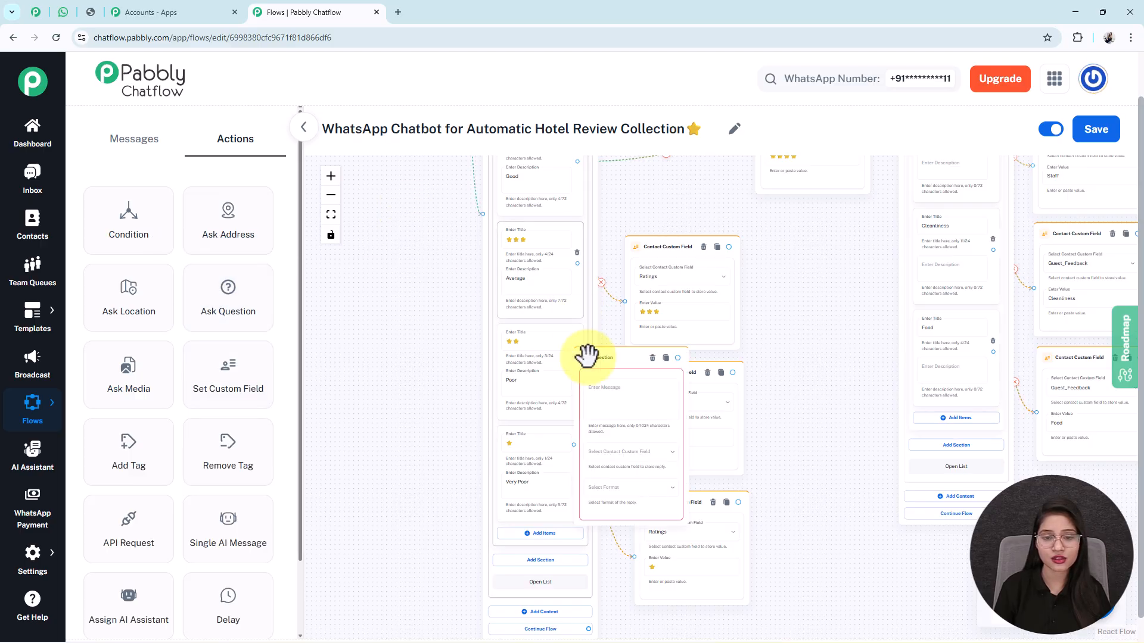
drag(678, 361, 544, 285)
scroll(575, 340, up, 5)
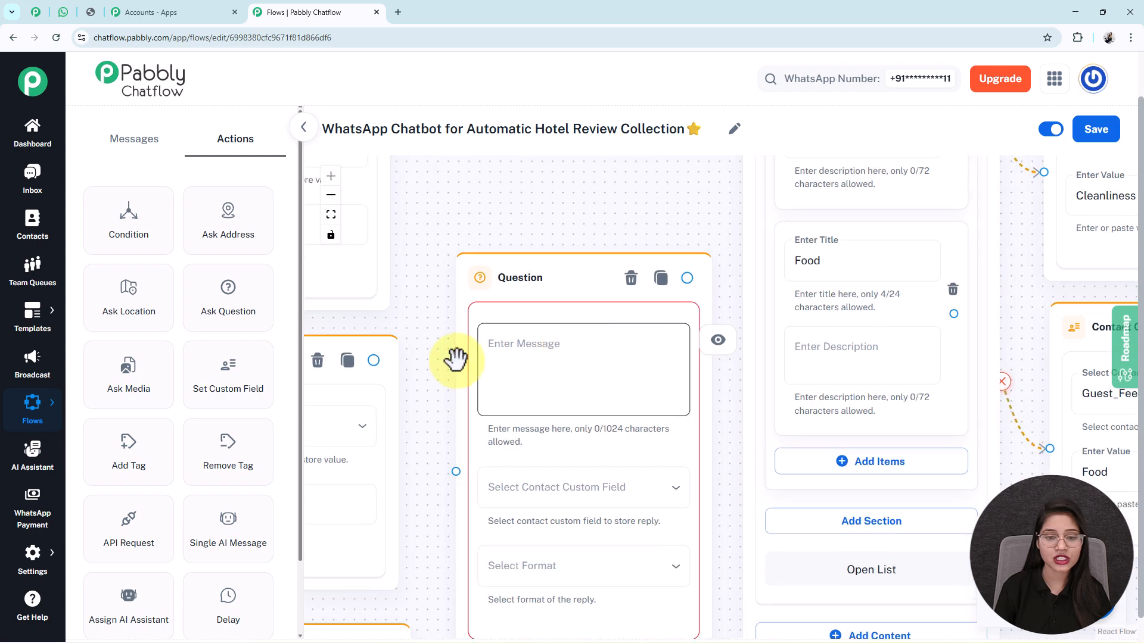
Paste the prepared message beginning "We're sorry your experience wasn't perfect" into the Question node and review its text.
drag(422, 426, 447, 335)
click(566, 286)
key(ctrl+v)
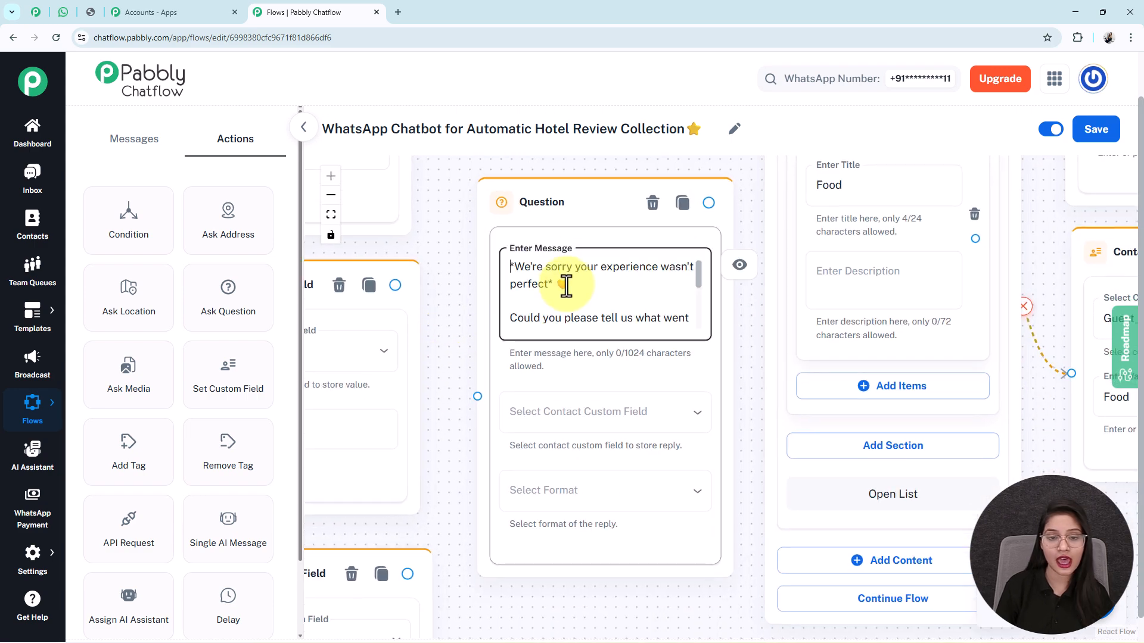
scroll(566, 286, down, 2)
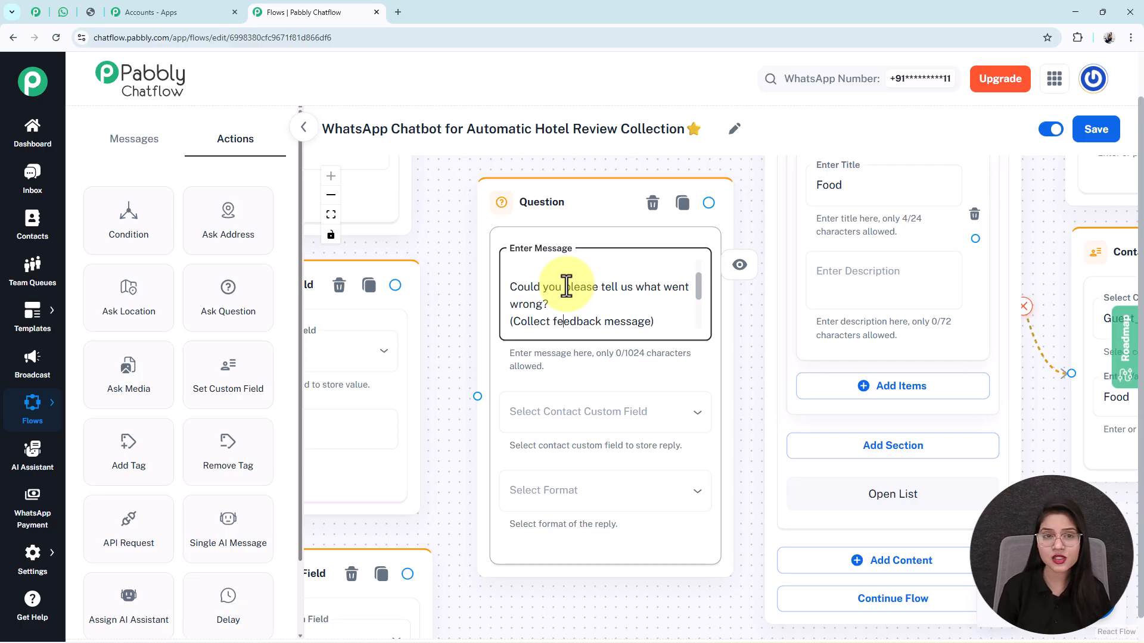
scroll(566, 286, down, 5)
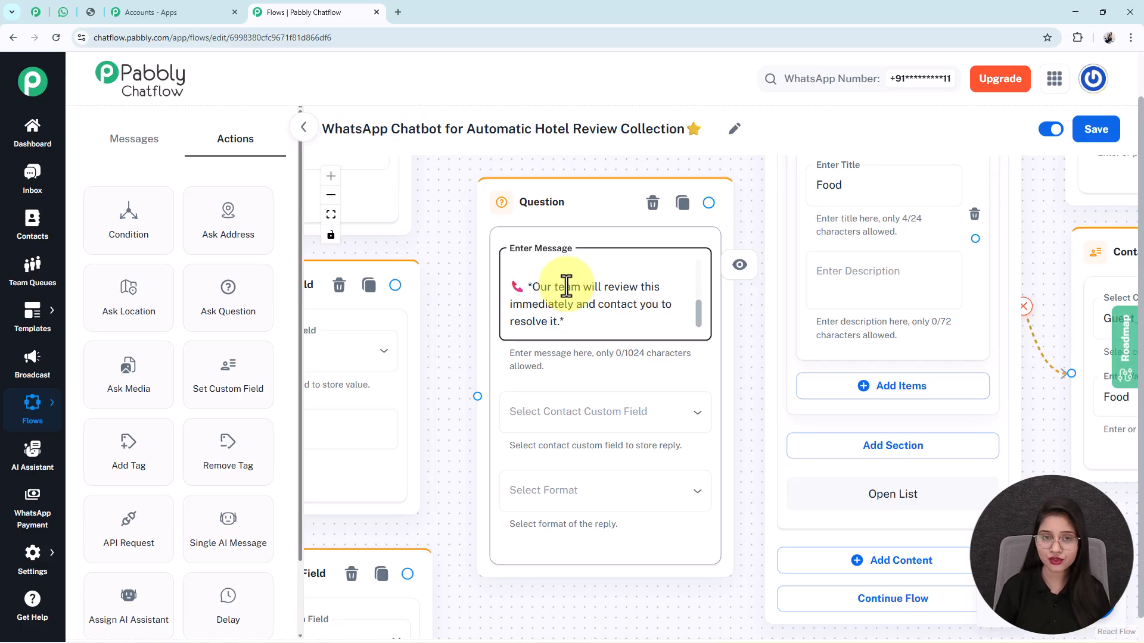
Store the Question node's reply in the Guest_Feedback custom field and set the reply format to Any.
click(587, 413)
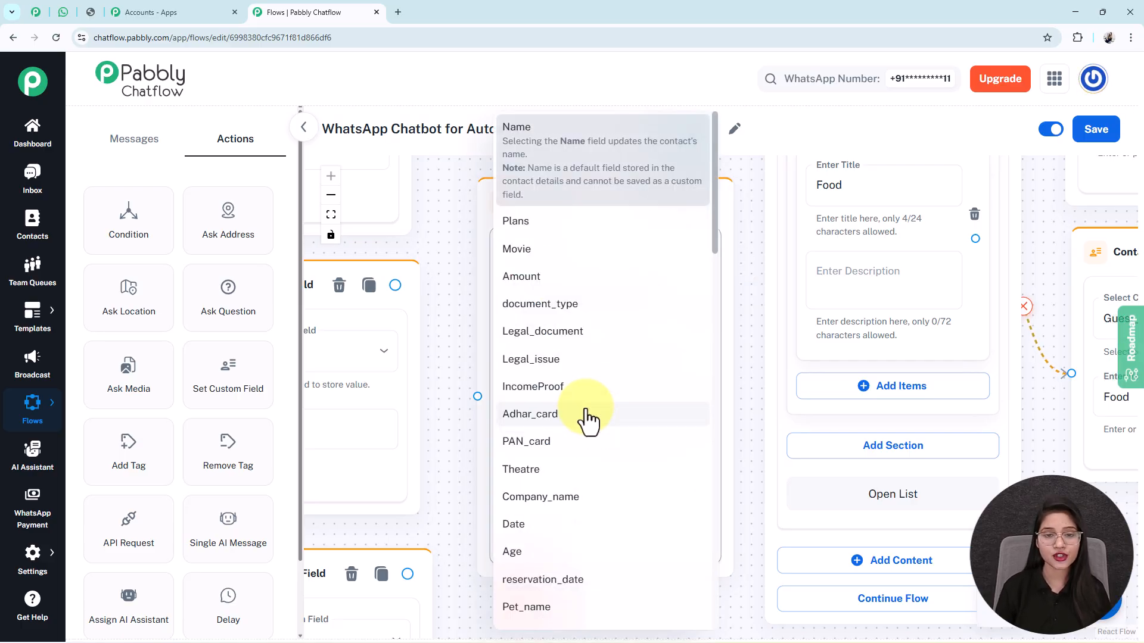
scroll(587, 417, down, 12)
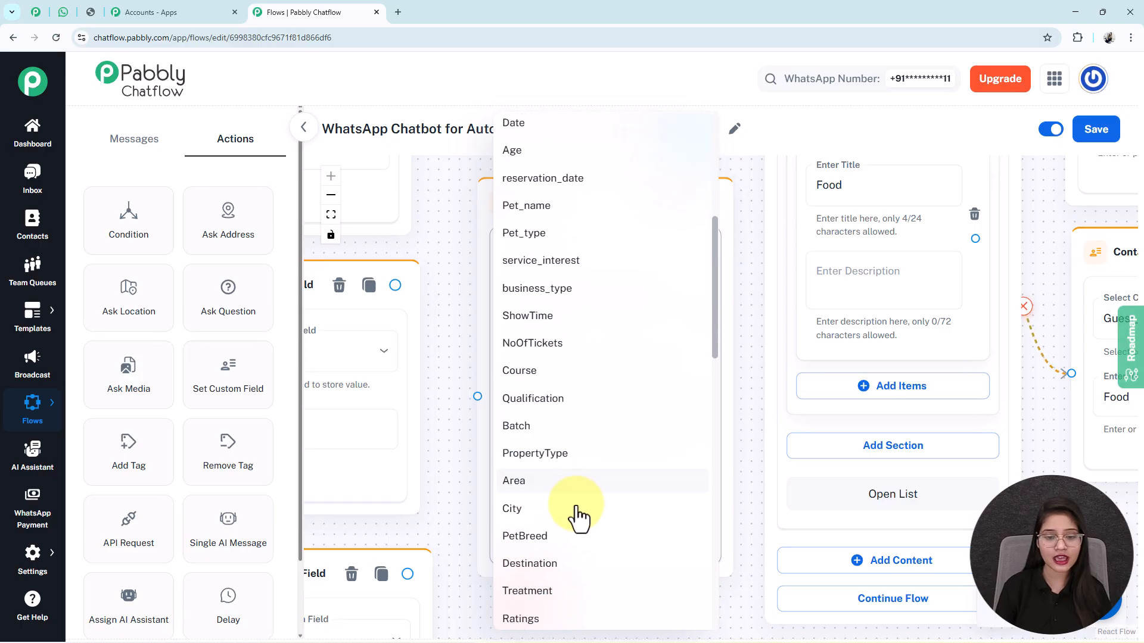
click(571, 343)
click(549, 503)
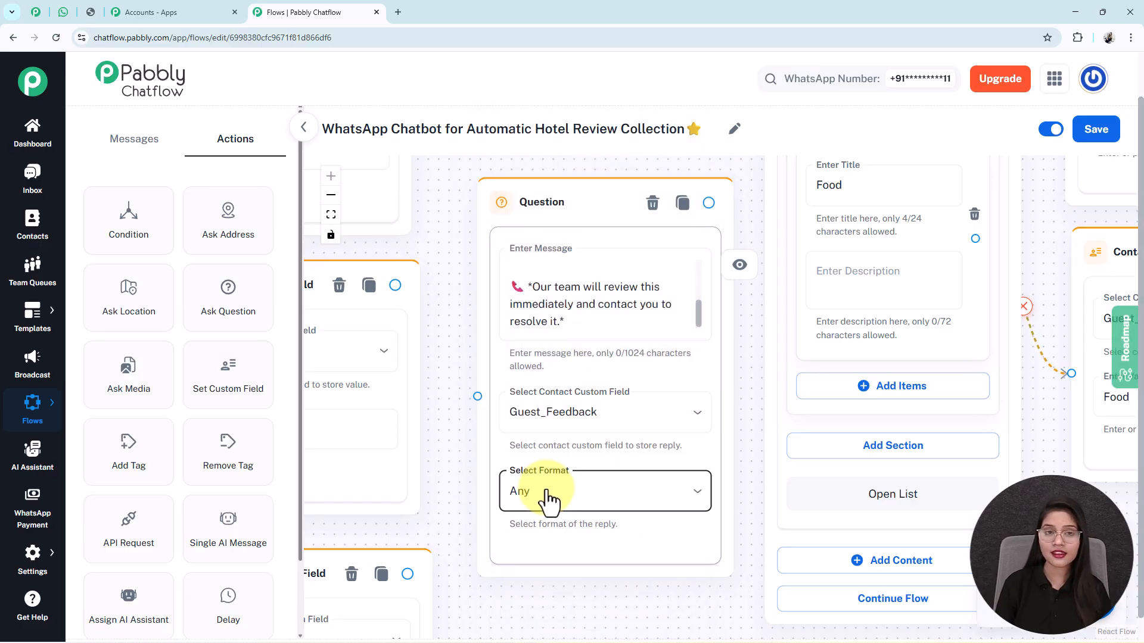
click(525, 457)
Connect the three-star, two-star and one-star Ratings custom field nodes to the Question node.
scroll(524, 457, down, 3)
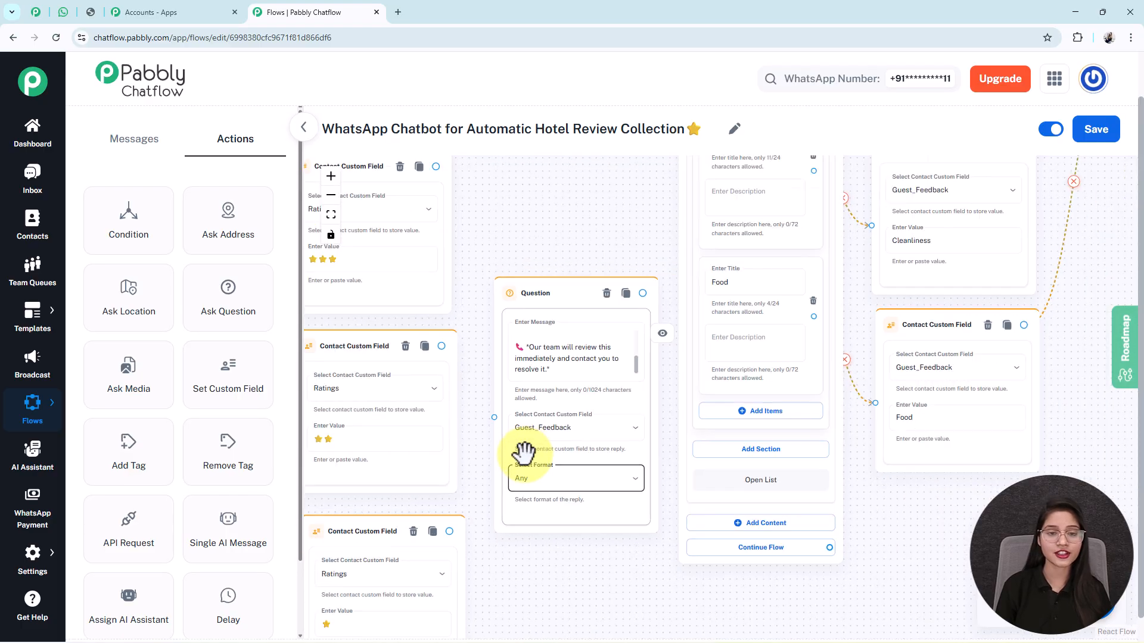
scroll(513, 222, down, 3)
drag(467, 186, 496, 338)
drag(470, 301, 502, 341)
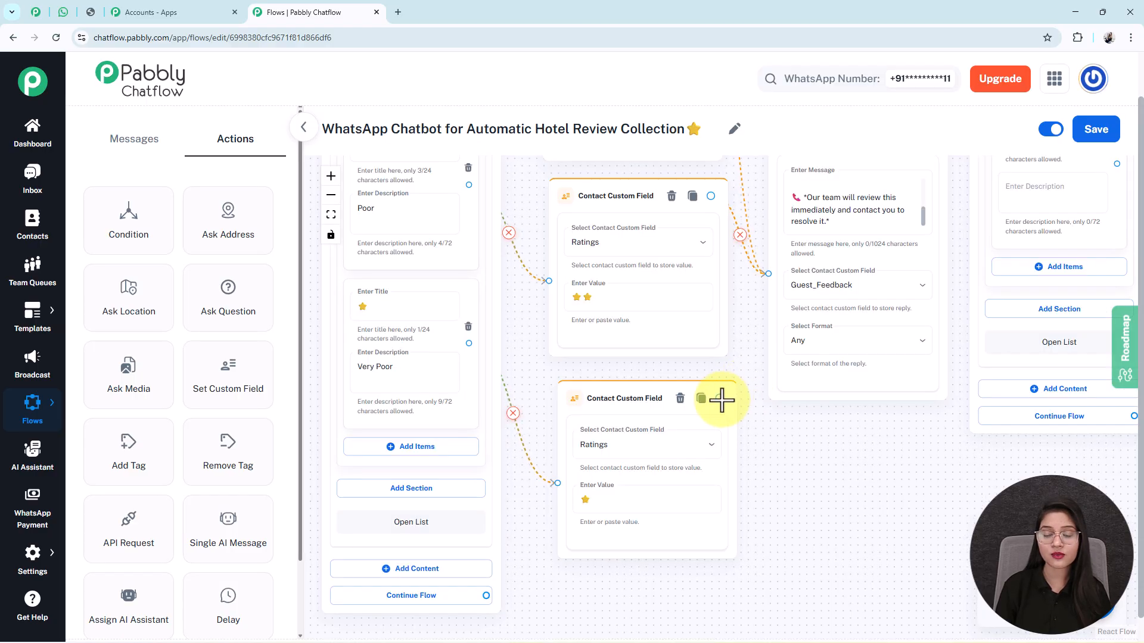
drag(719, 399, 768, 274)
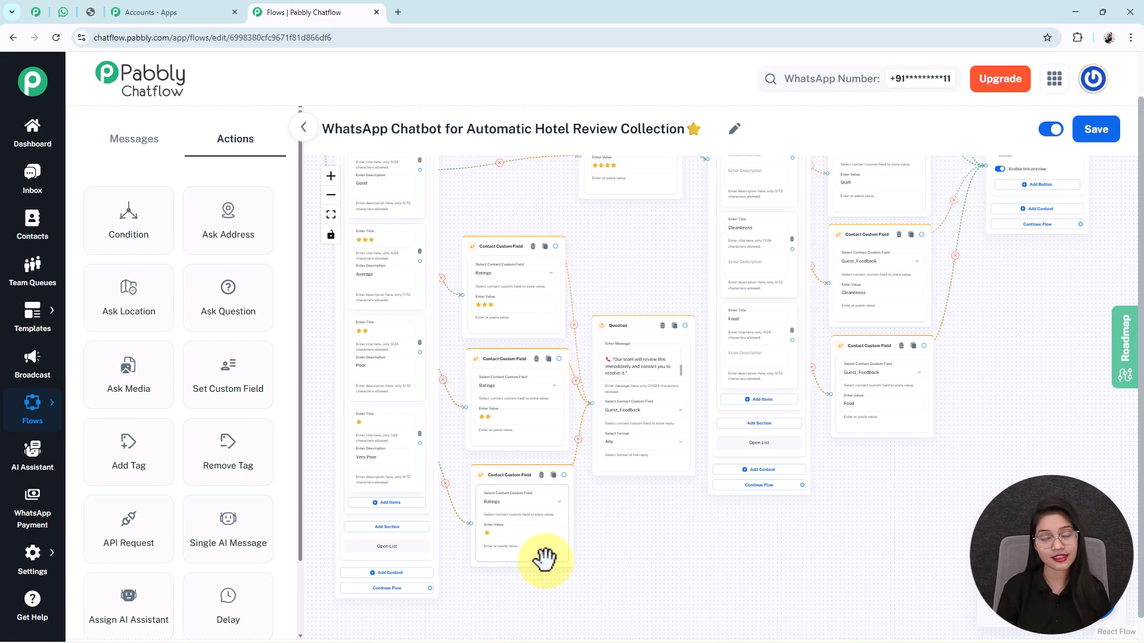
Connect the Question node to a new Text Button message node placed below the second list.
drag(665, 521, 600, 510)
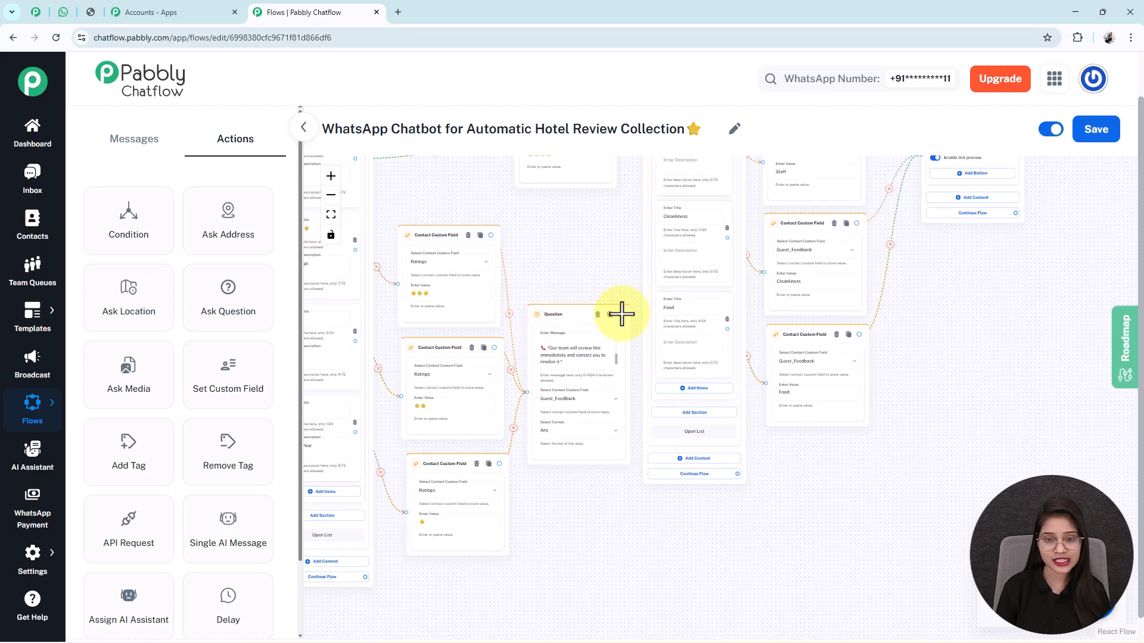
drag(676, 526, 679, 528)
click(699, 557)
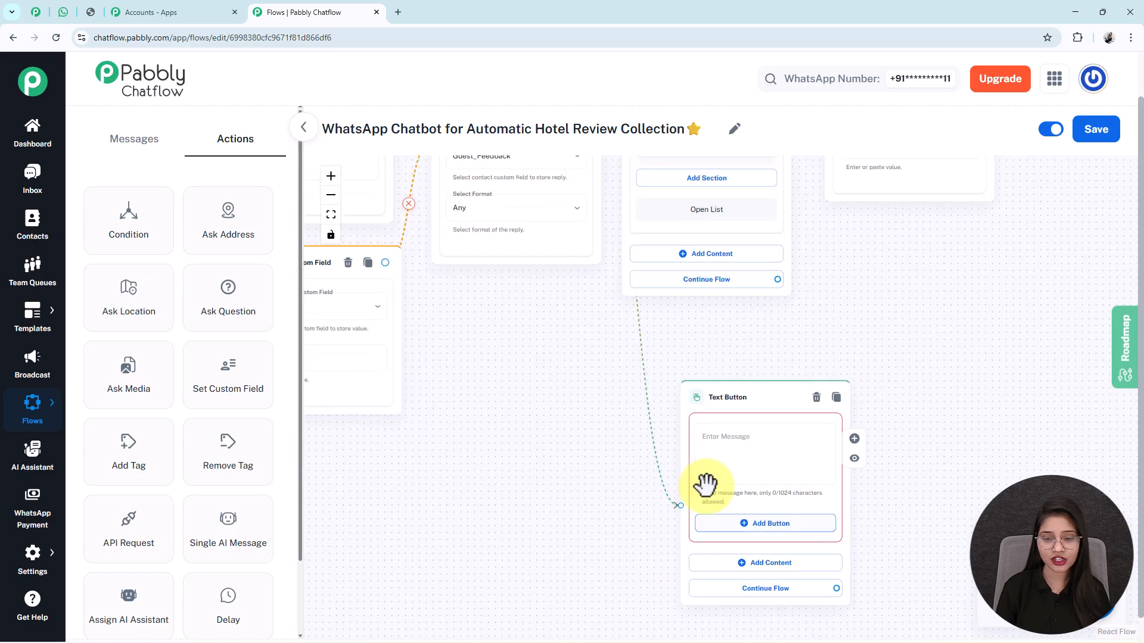
drag(728, 387, 703, 355)
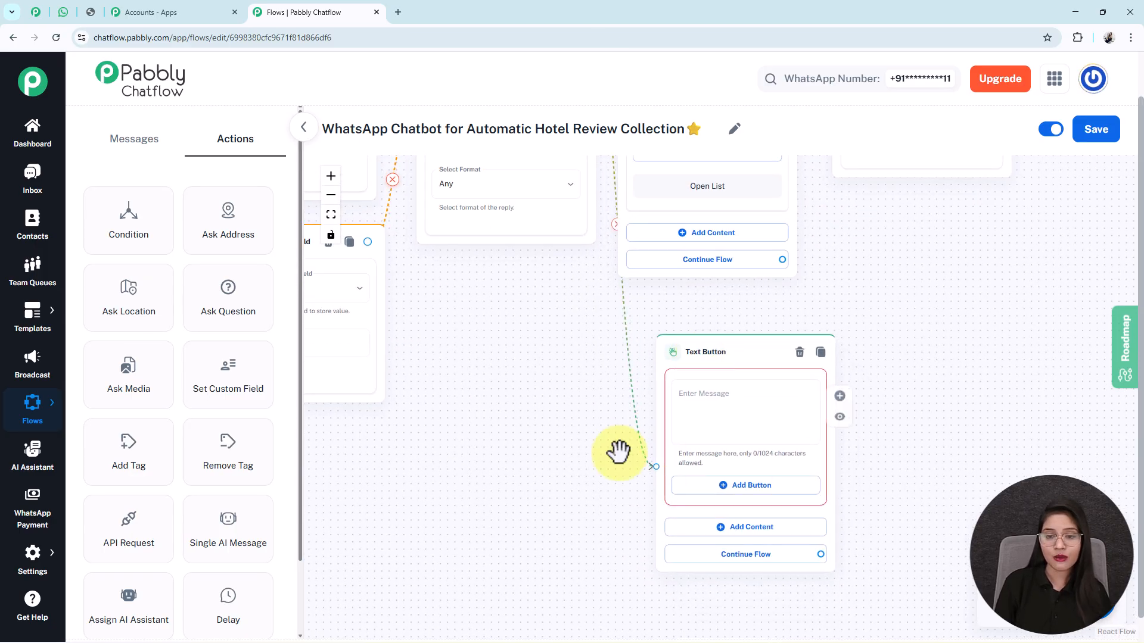
Paste the prepared message beginning "Thank you, *$Name!*" into the new Text Button node's message.
click(750, 417)
key(ctrl+v)
key(Up)
key(Up)
key(Up)
key(Up)
key(Up)
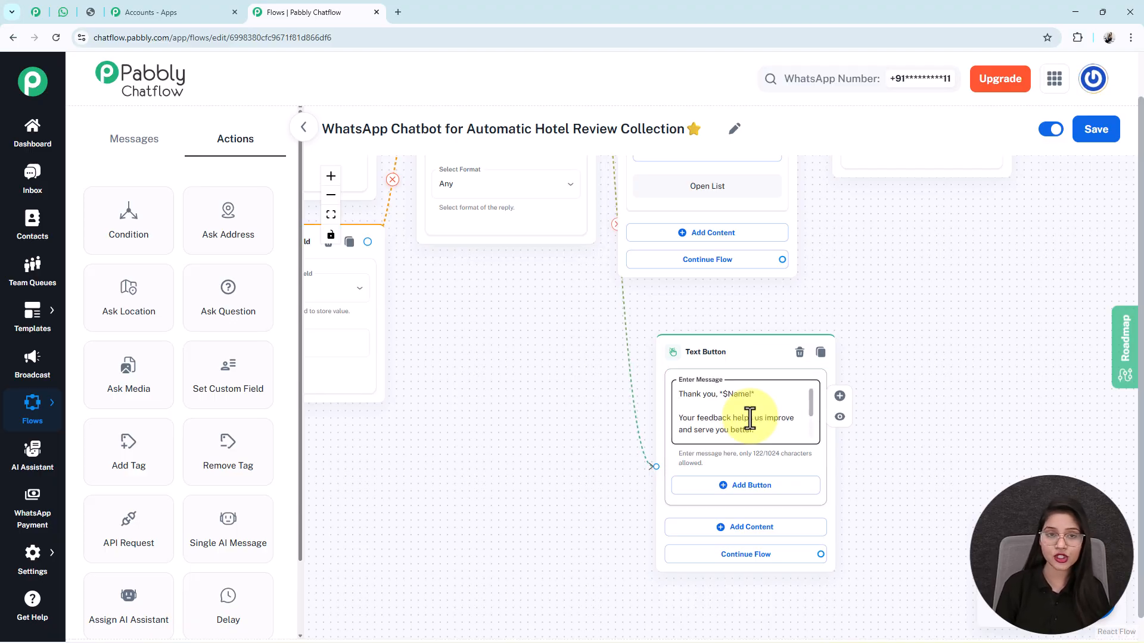
Examine the $Name variable and the closing lines of the thank-you message.
double_click(740, 395)
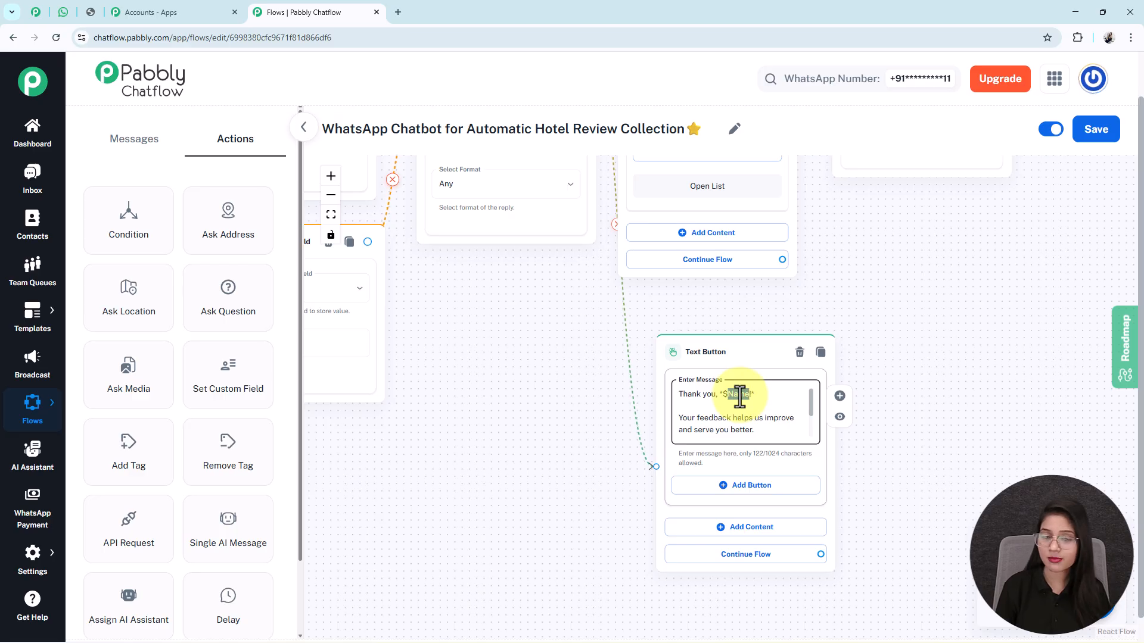
click(737, 395)
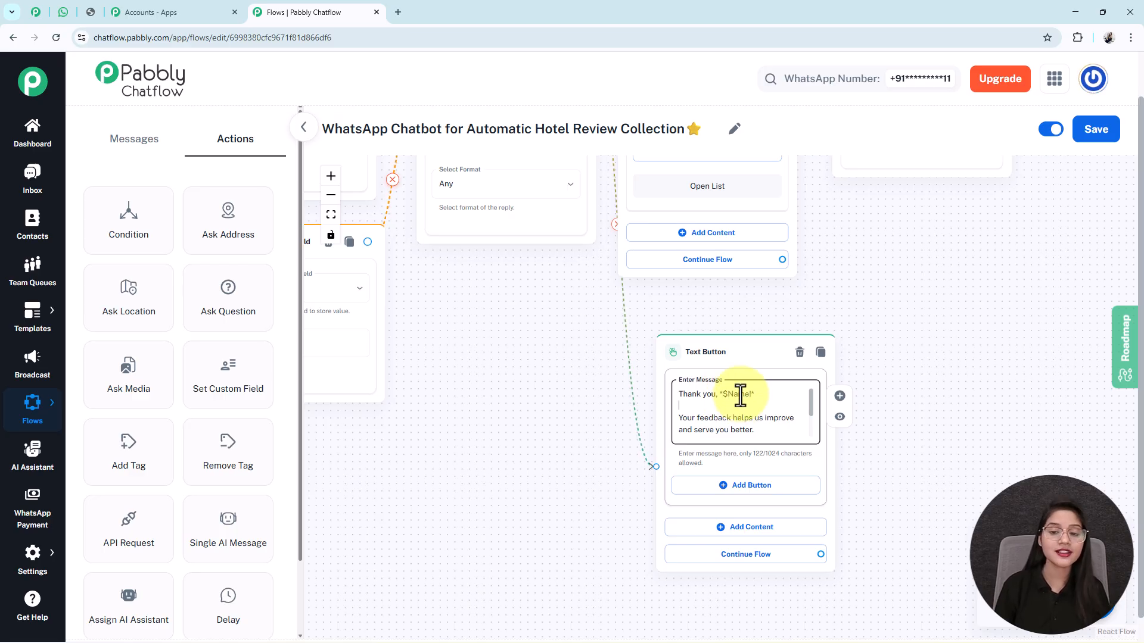
key(Down)
key(Down)
key(Down)
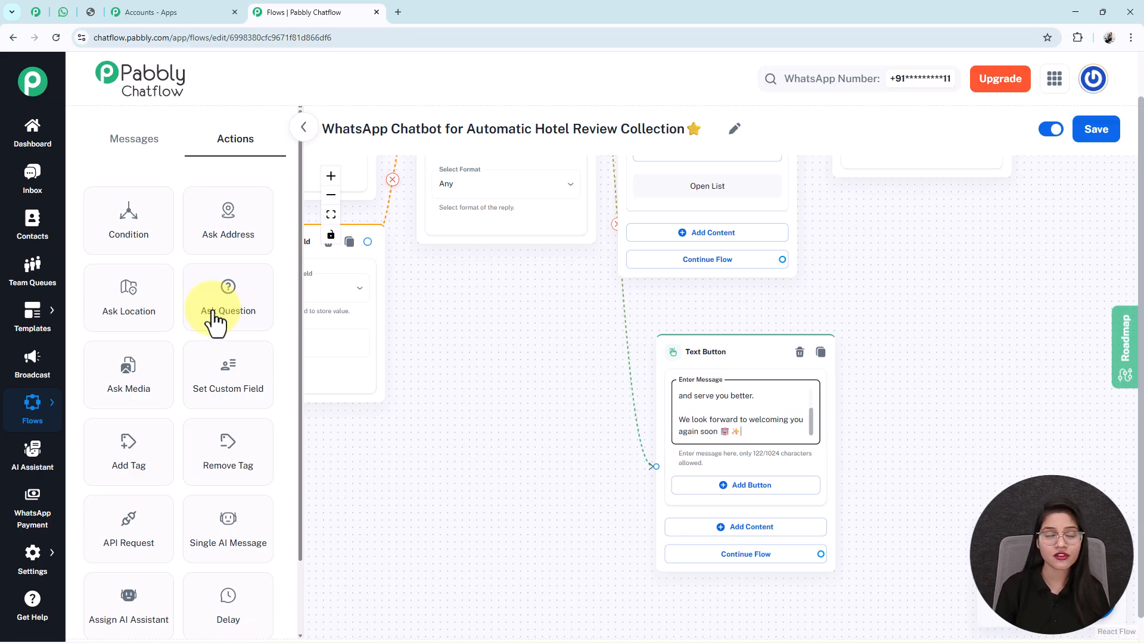
Save the whole flow and move the Trigger node lower beside the first rating list.
click(330, 214)
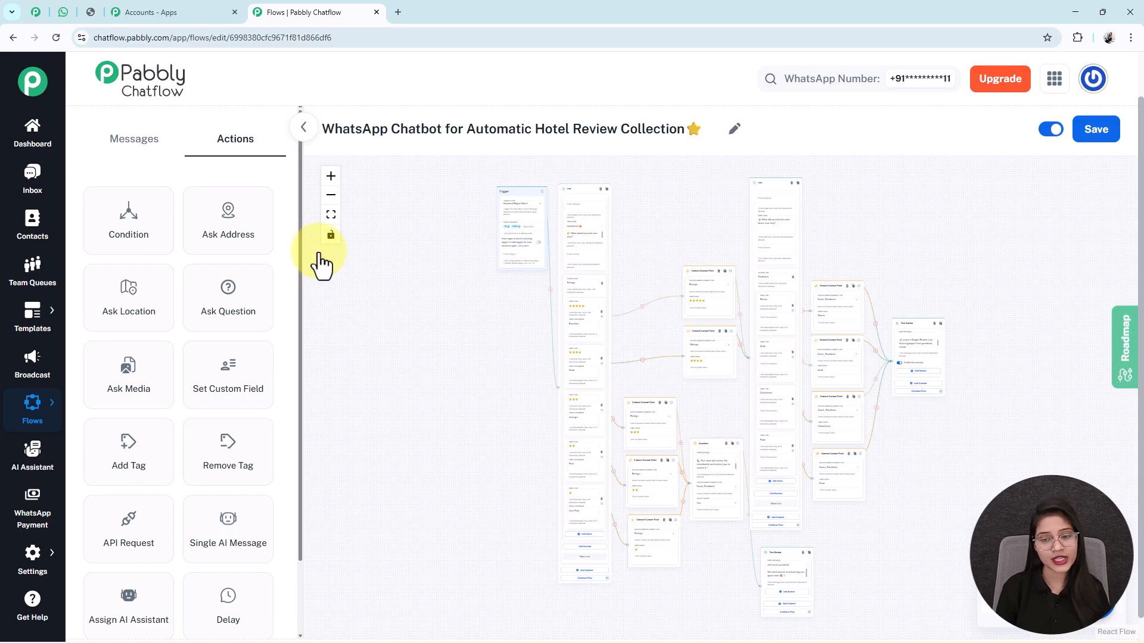
click(1101, 141)
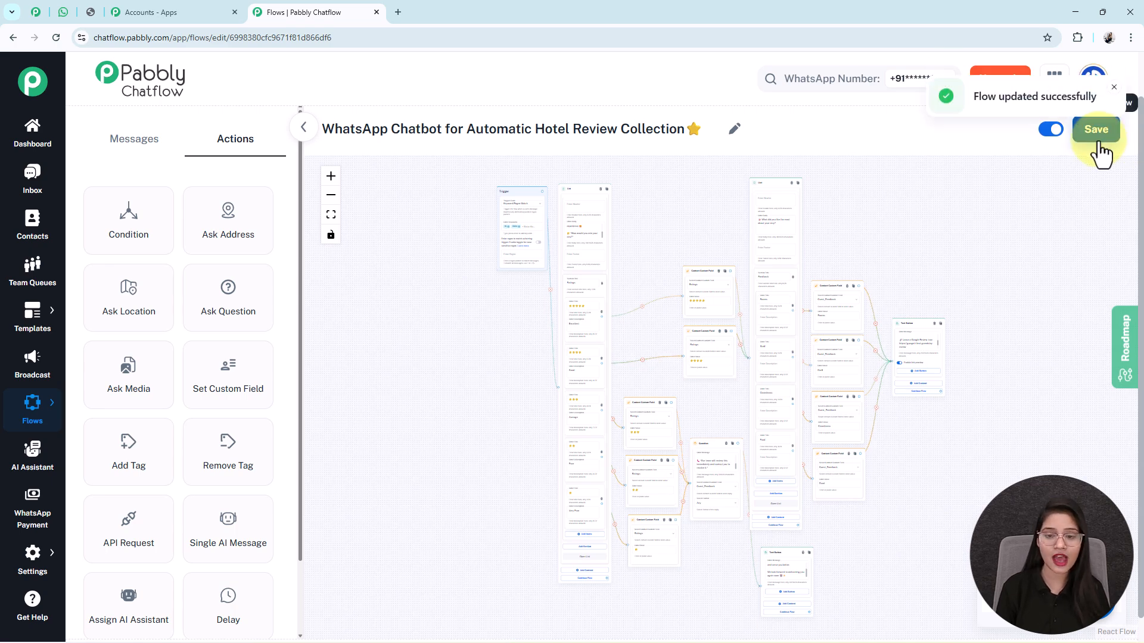
drag(511, 192, 498, 322)
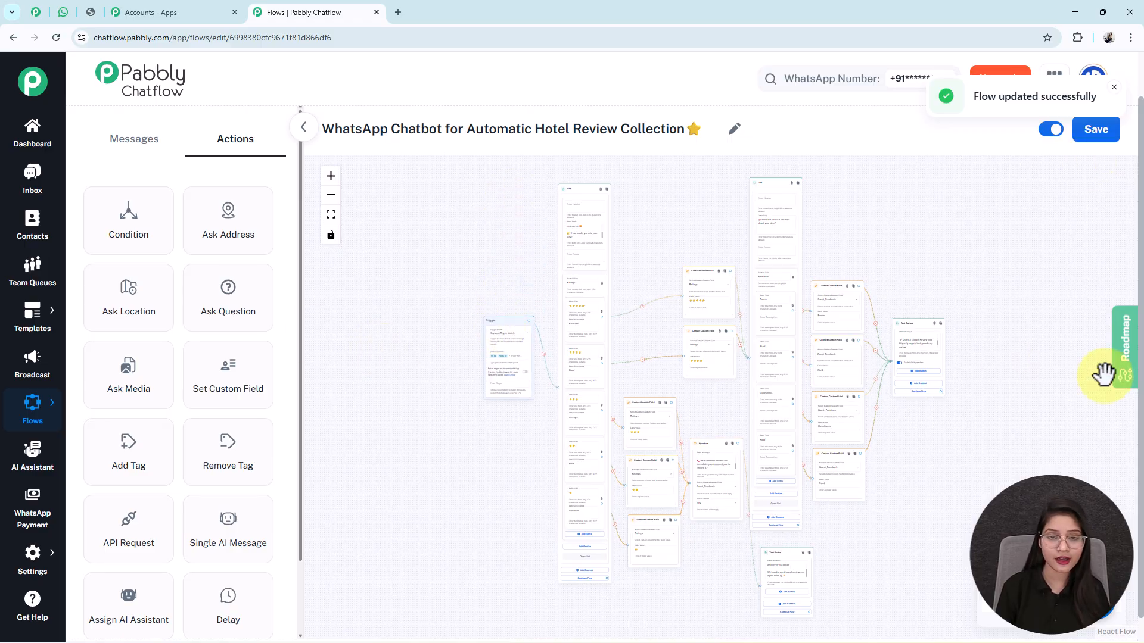
Review the Trigger node's keywords, and send "Hi" to the Any Business chat in WhatsApp Web to test the flow.
scroll(496, 366, up, 5)
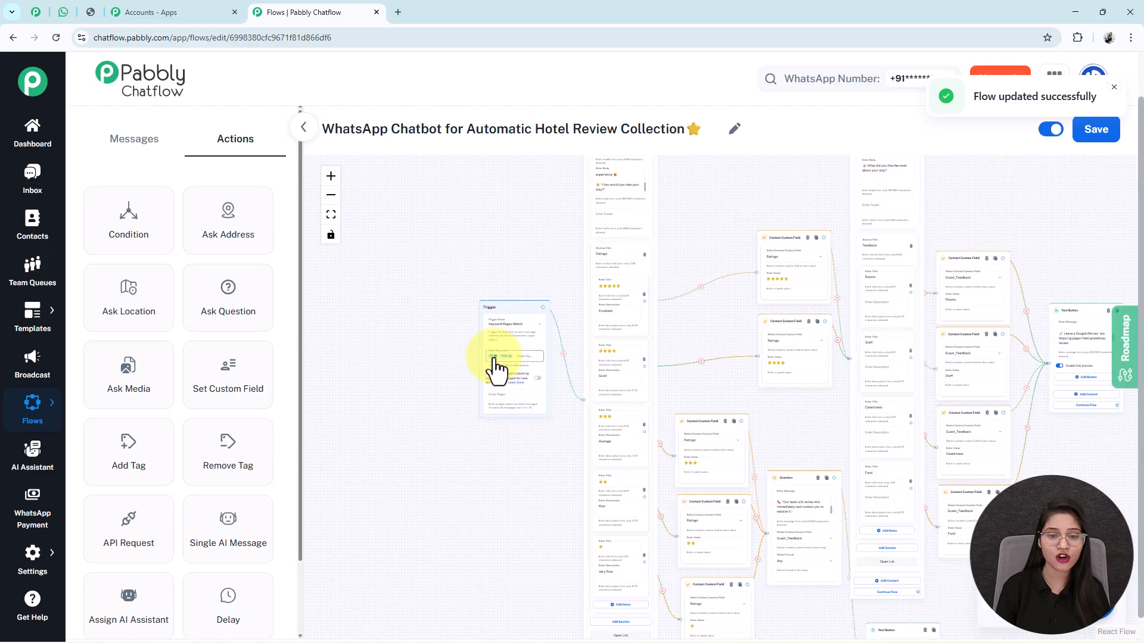
scroll(518, 363, up, 3)
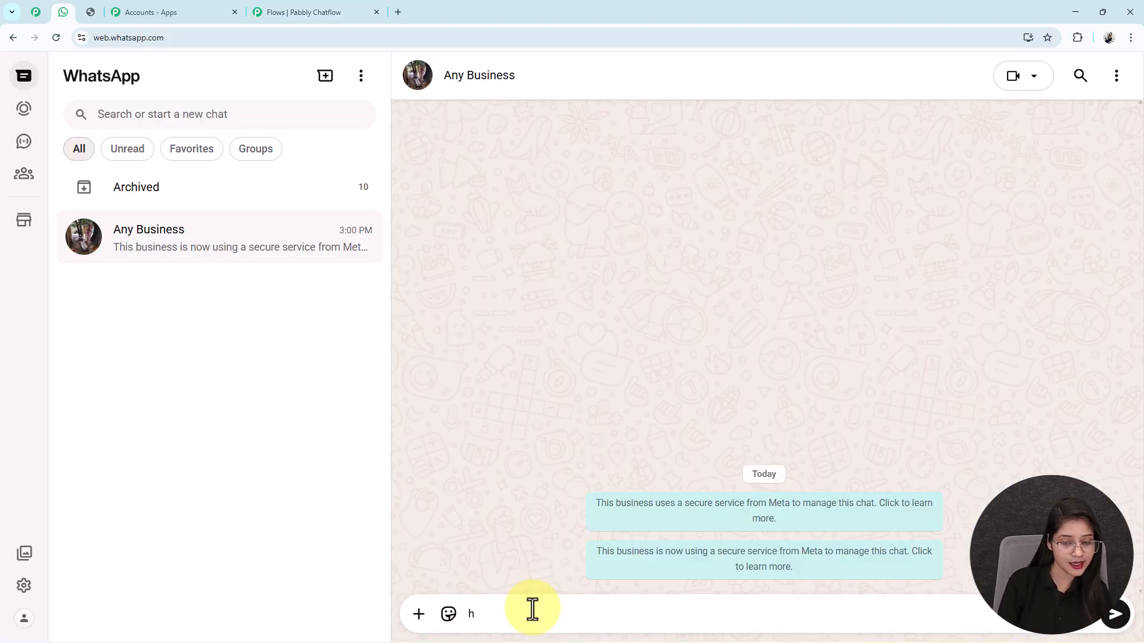
key(BackSpace)
text(H)
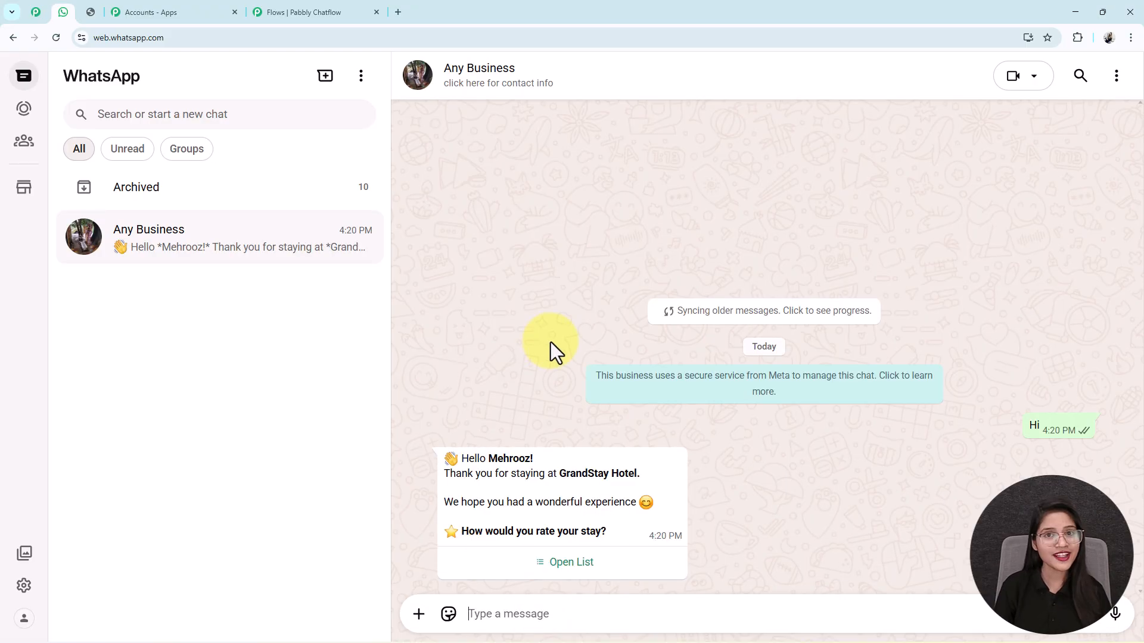
Examine the bot's greeting reply, and compare it with the first list's body text in Pabbly Chatflow.
drag(511, 473, 556, 466)
click(304, 11)
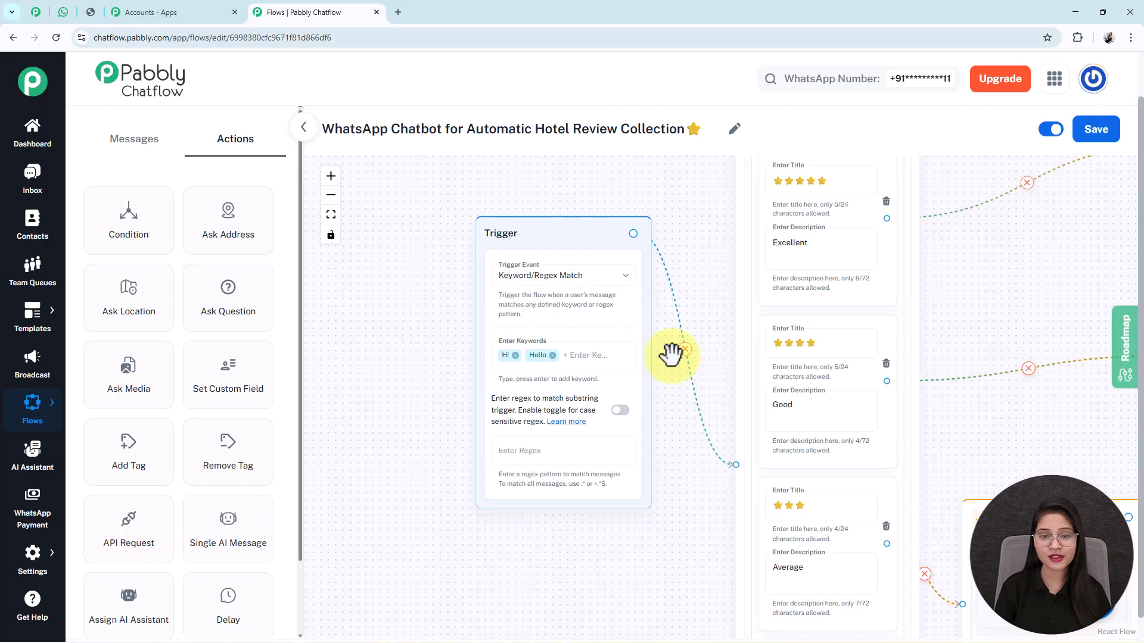
scroll(870, 498, up, 5)
scroll(774, 417, up, 5)
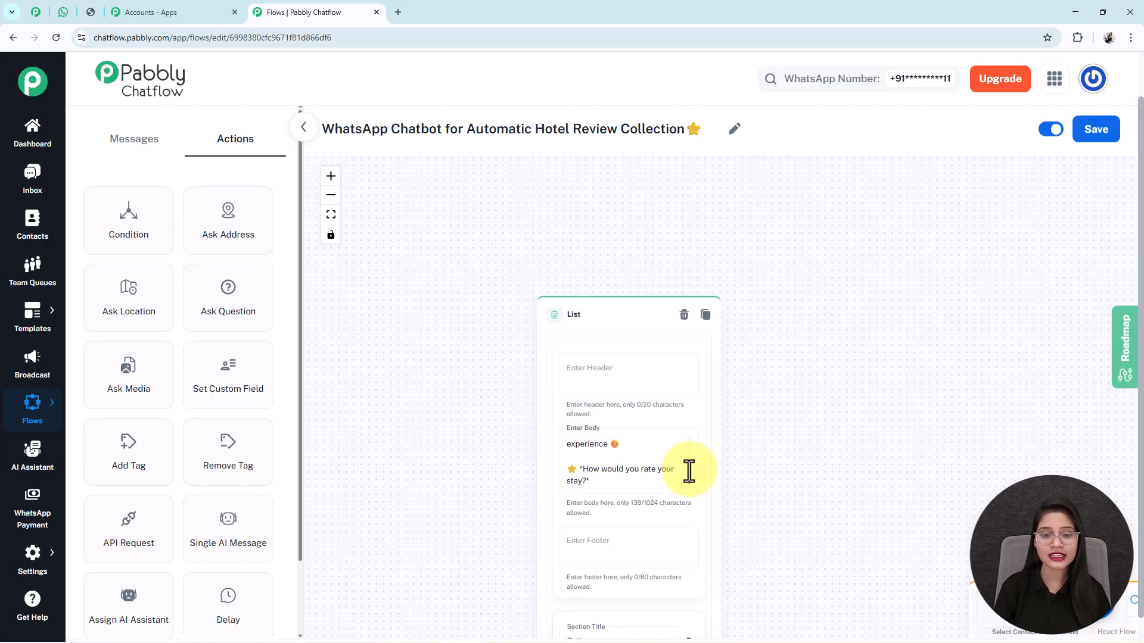
Compare the first list's $Name greeting with the reply in WhatsApp Web, and check its rating options against the whole flow in Pabbly Chatflow.
scroll(647, 476, up, 3)
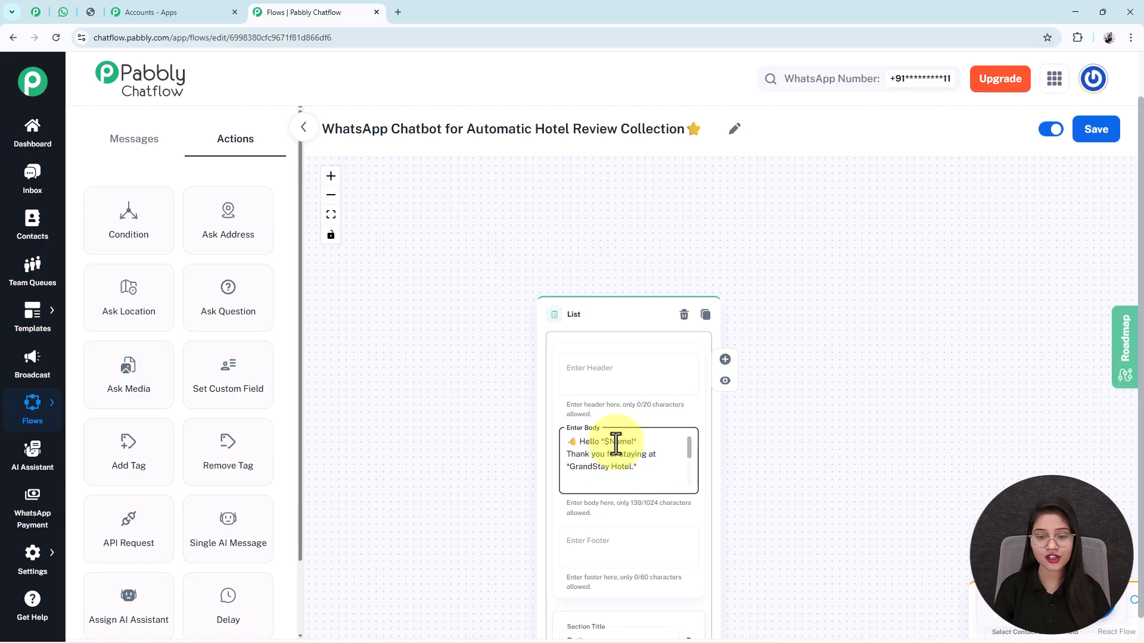
click(64, 12)
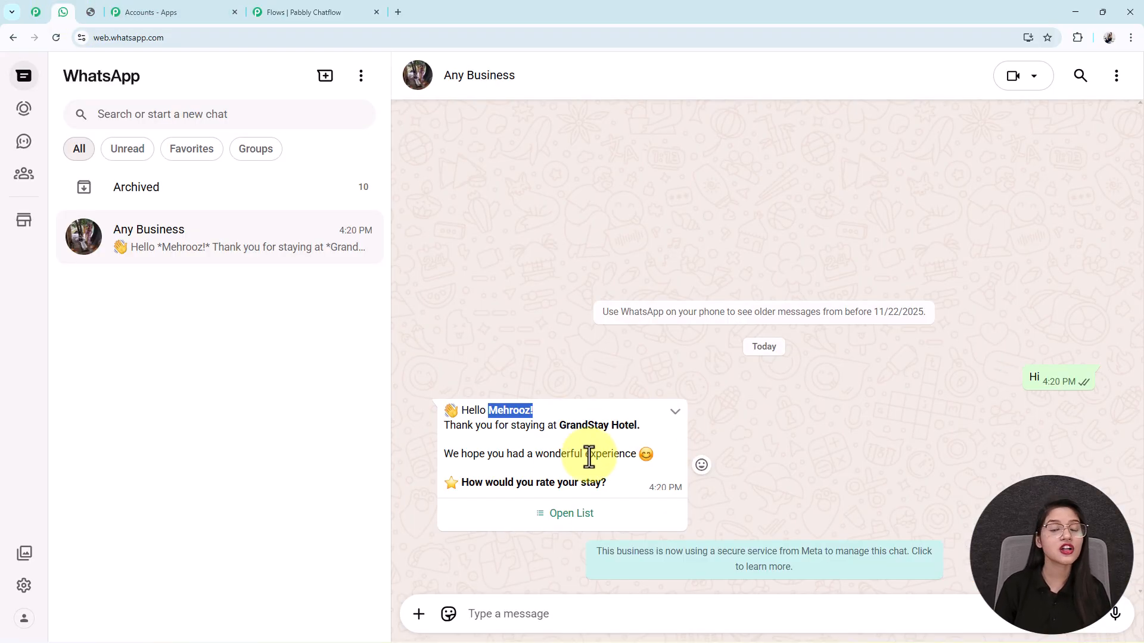
click(571, 513)
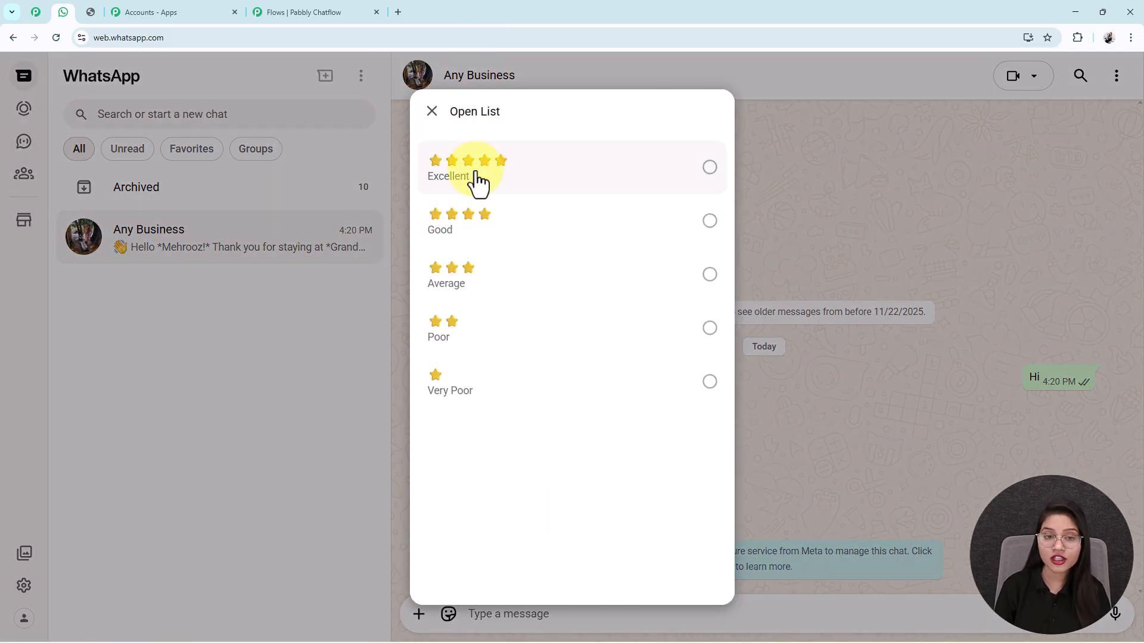
click(334, 12)
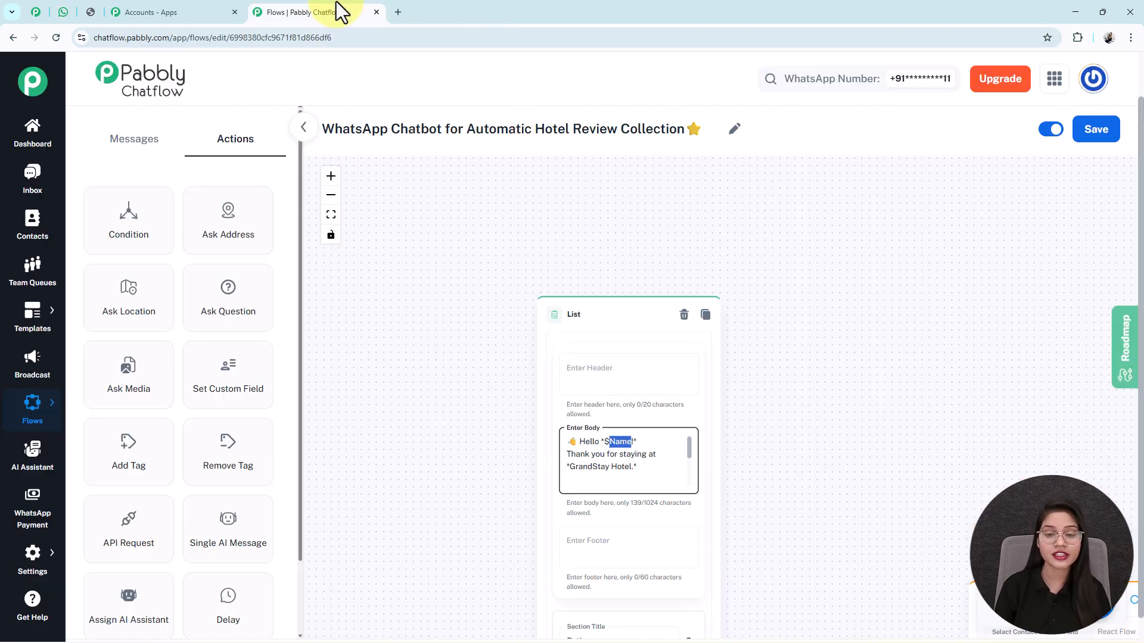
click(330, 215)
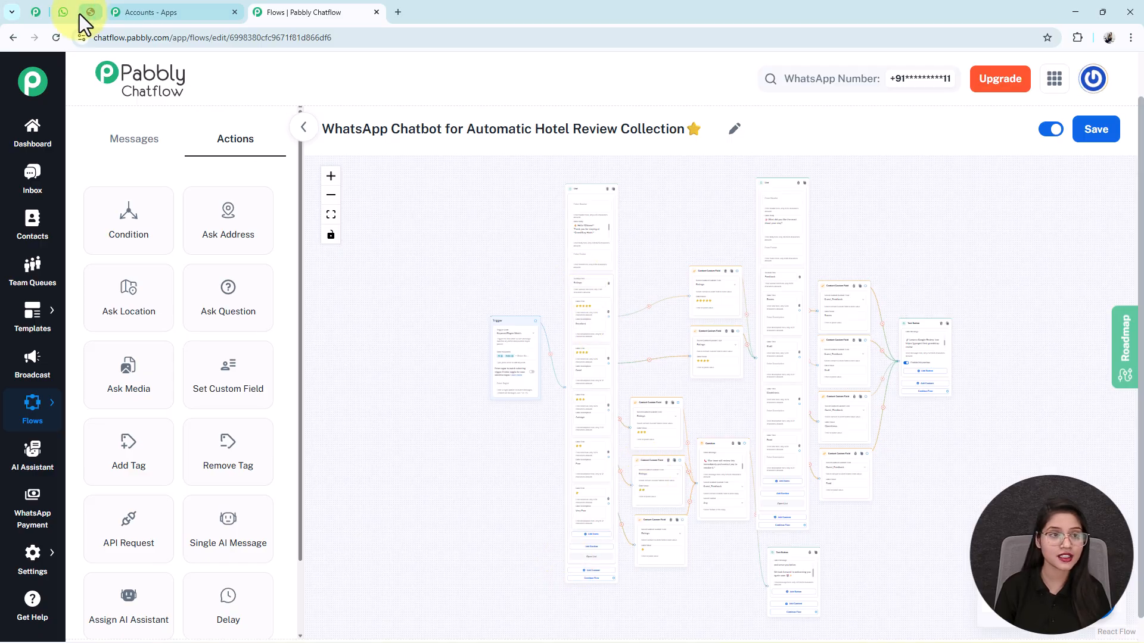
Return to WhatsApp Web and send the five-star Excellent rating from the bot's rating list.
click(64, 12)
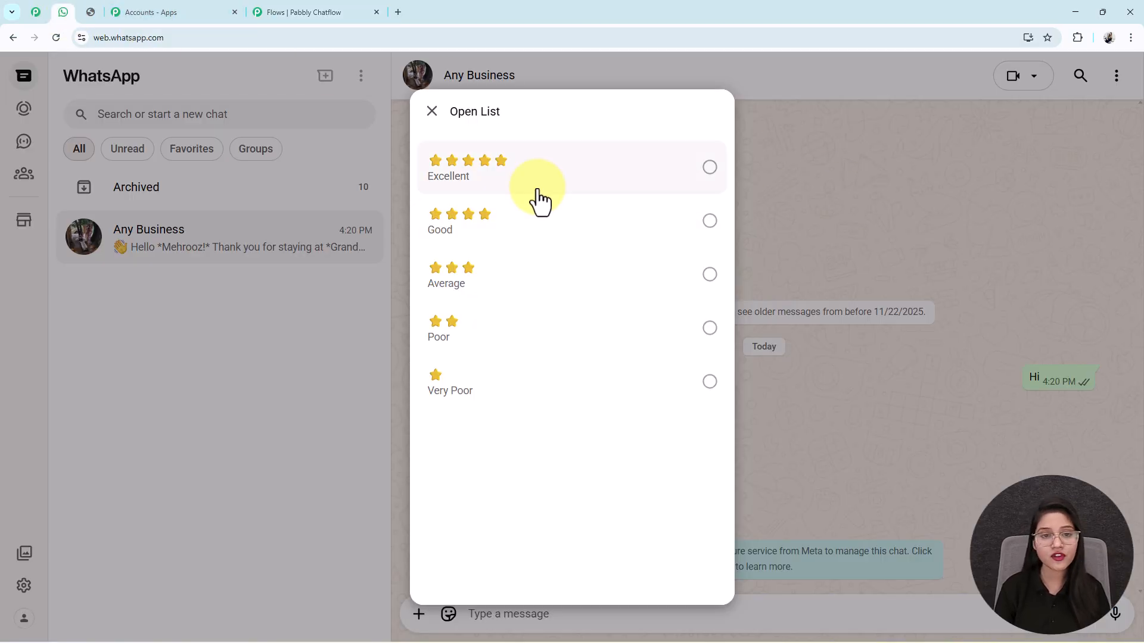
click(456, 160)
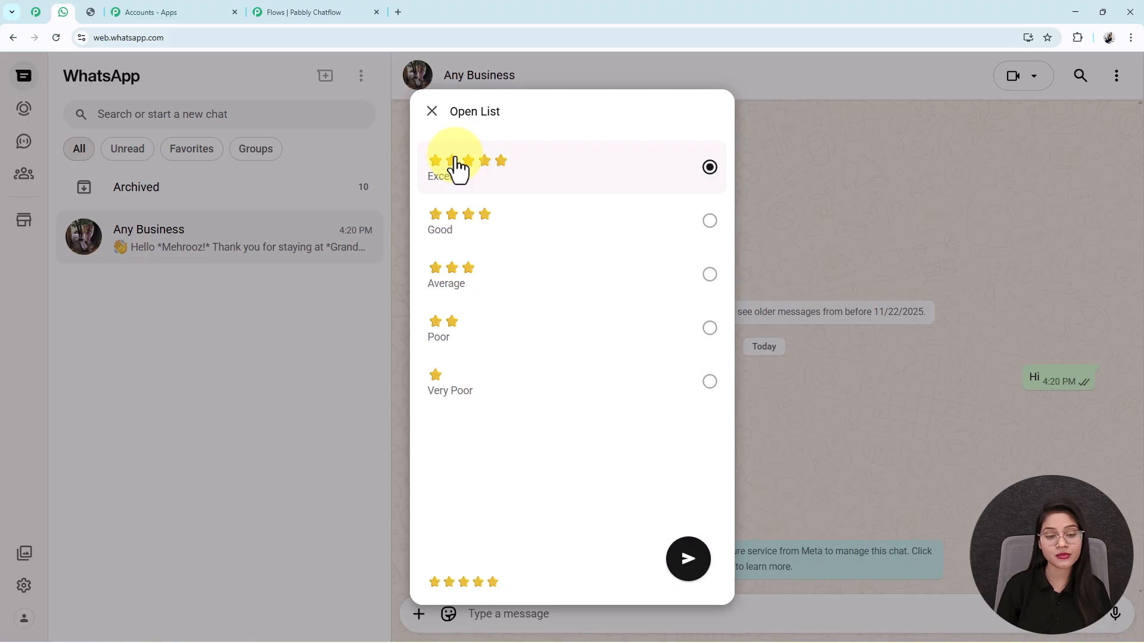
click(688, 558)
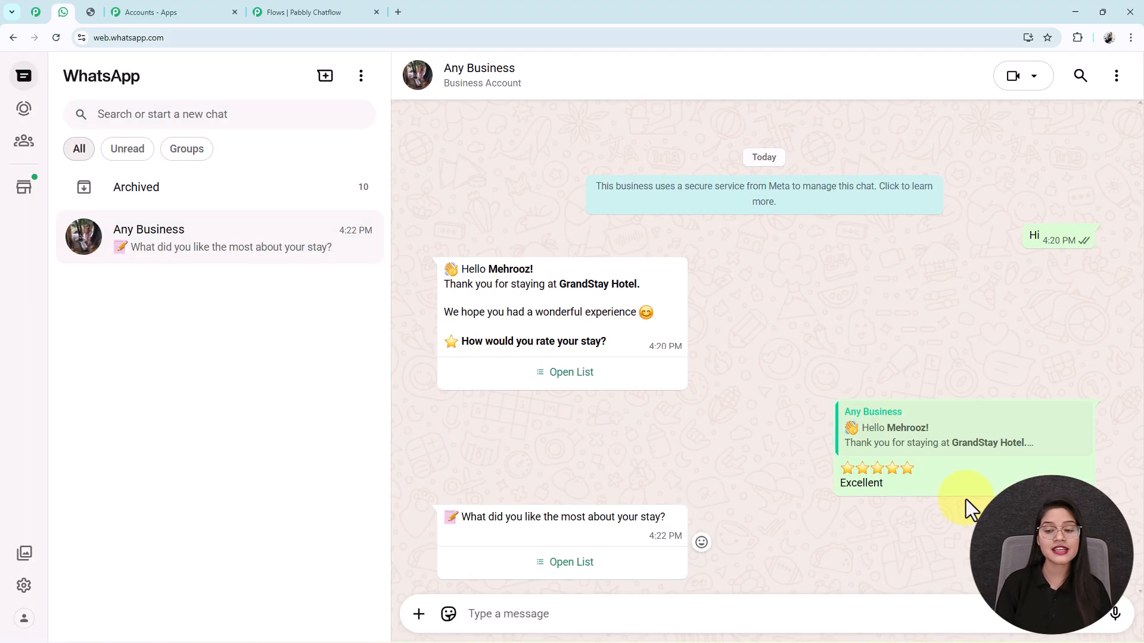
Answer "What did you like the most about your stay?" with Cleanliness, and examine the reply's opening line and Google Review request.
click(566, 563)
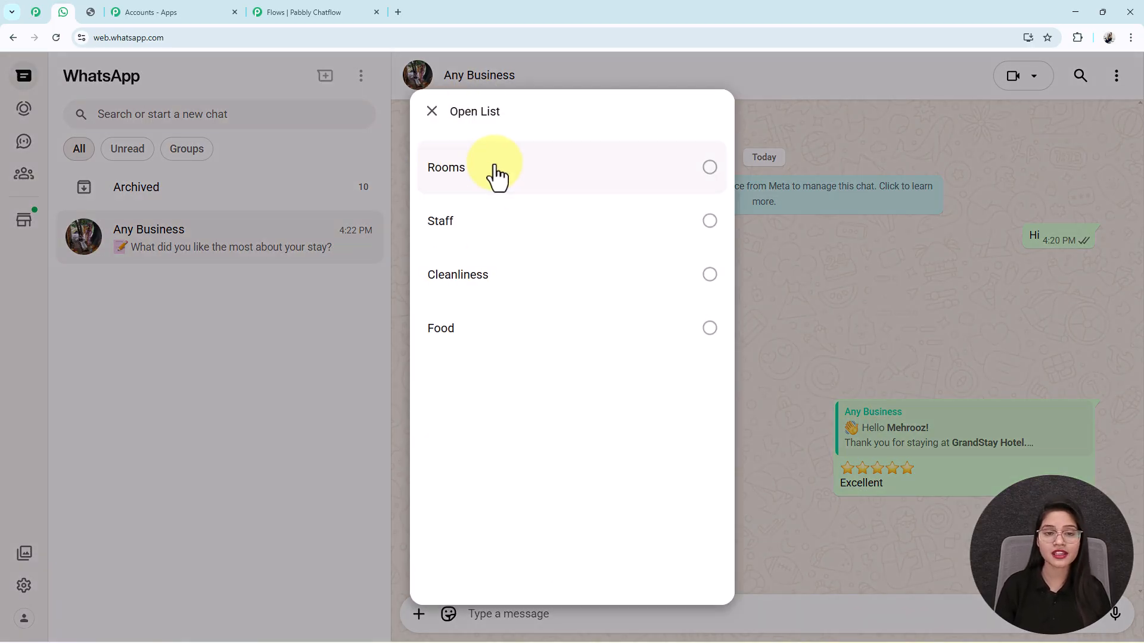
click(524, 289)
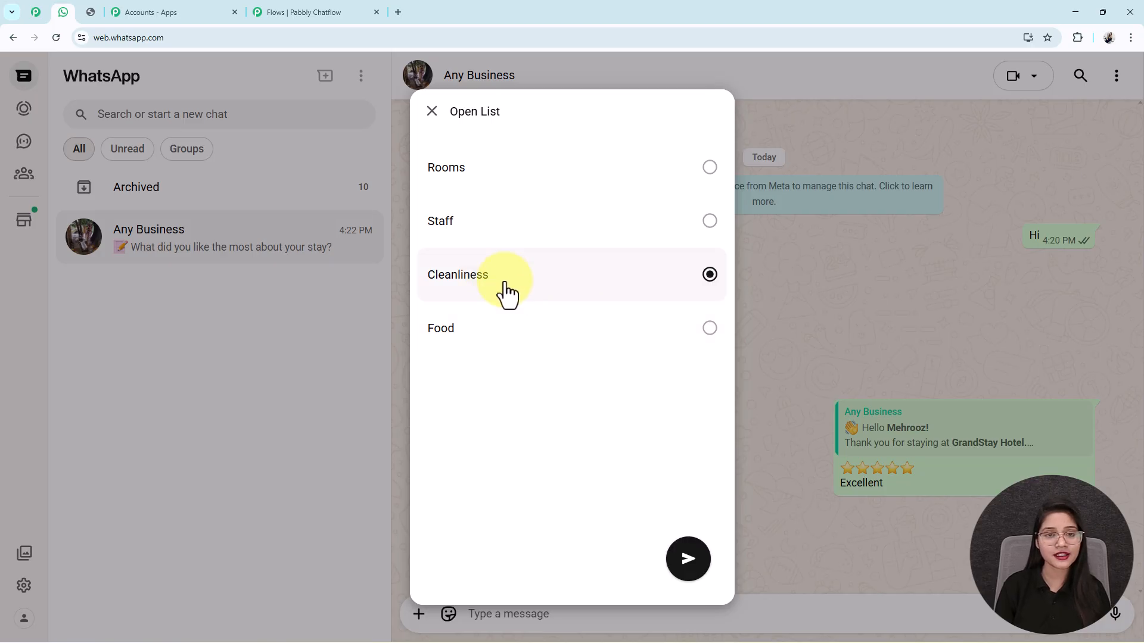
click(689, 566)
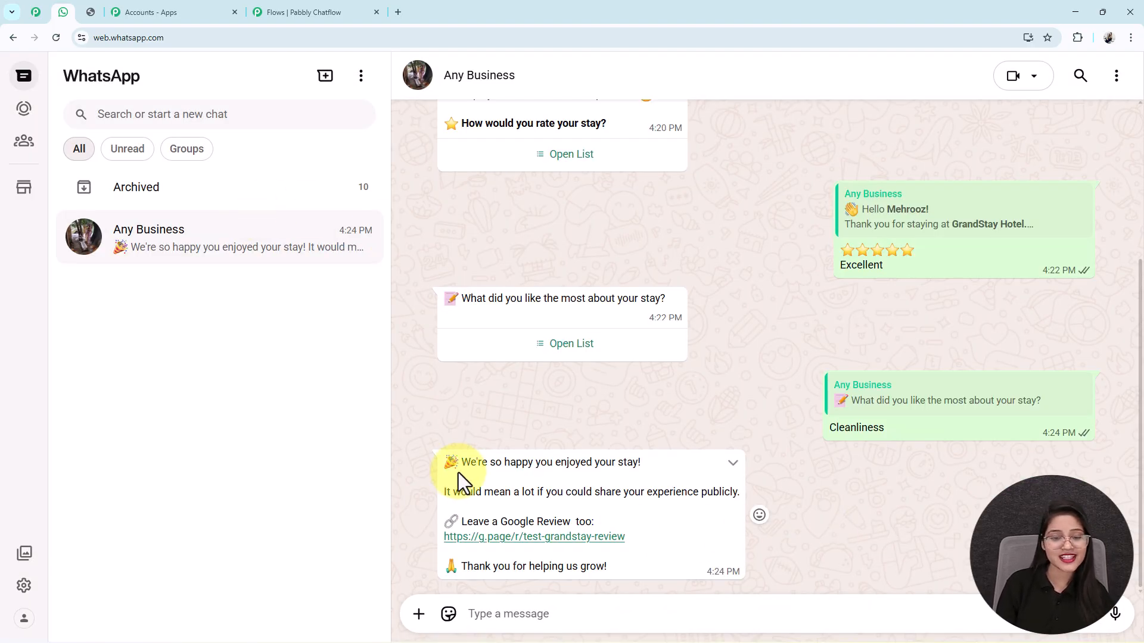
drag(644, 463, 441, 460)
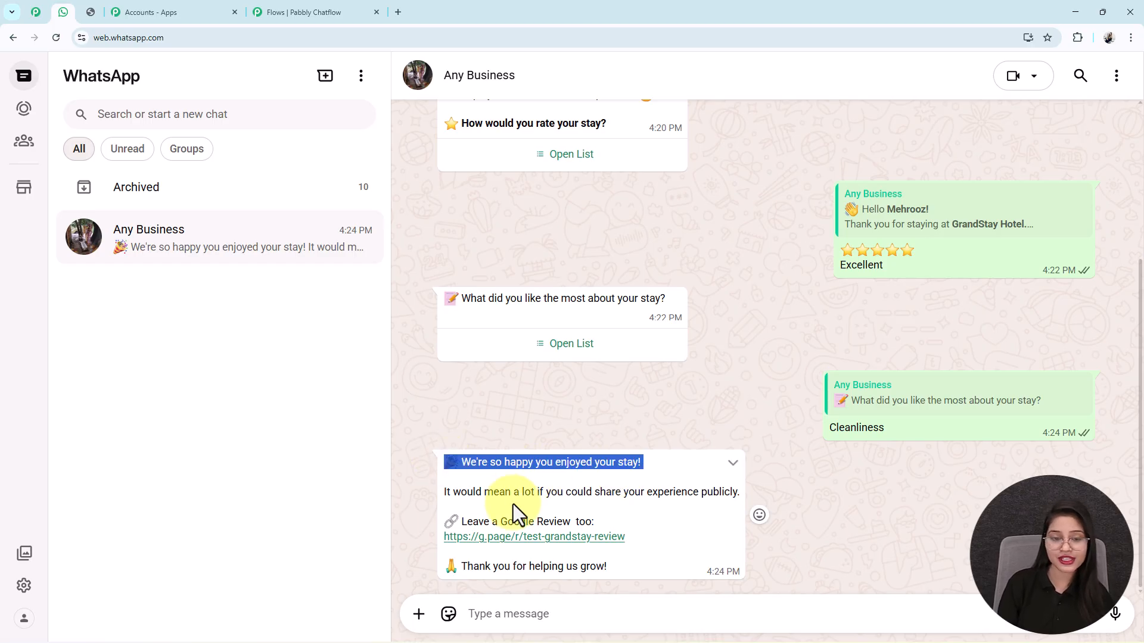
drag(466, 523, 606, 523)
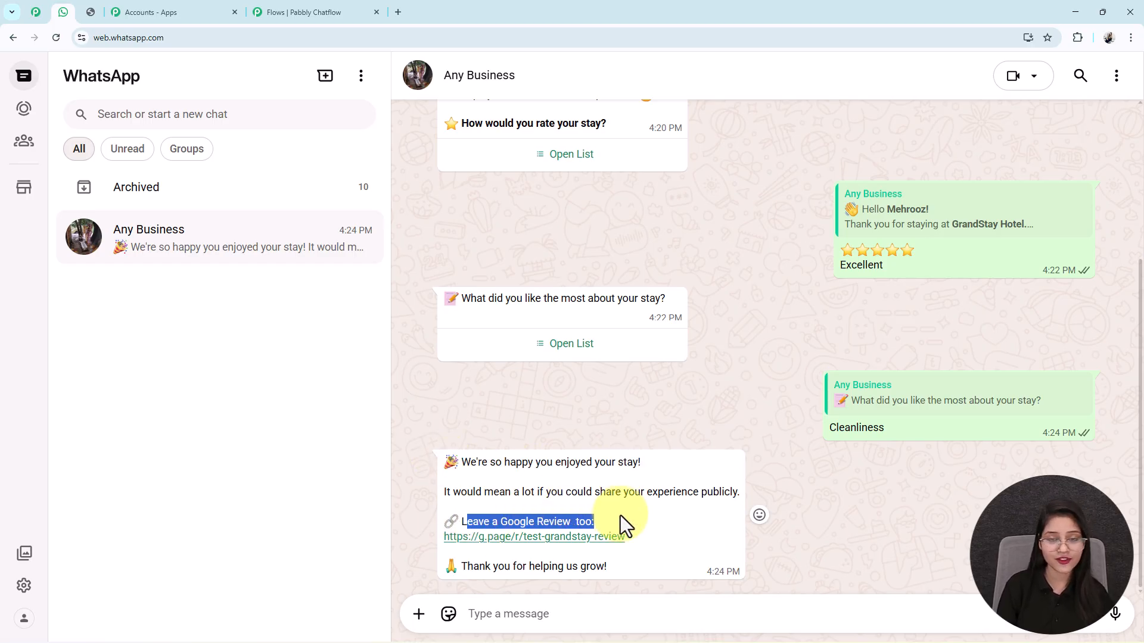
Send the three-star Average rating from the first list and the feedback "staff behaviour was not good", and review the chat's replies.
scroll(745, 429, up, 2)
click(554, 276)
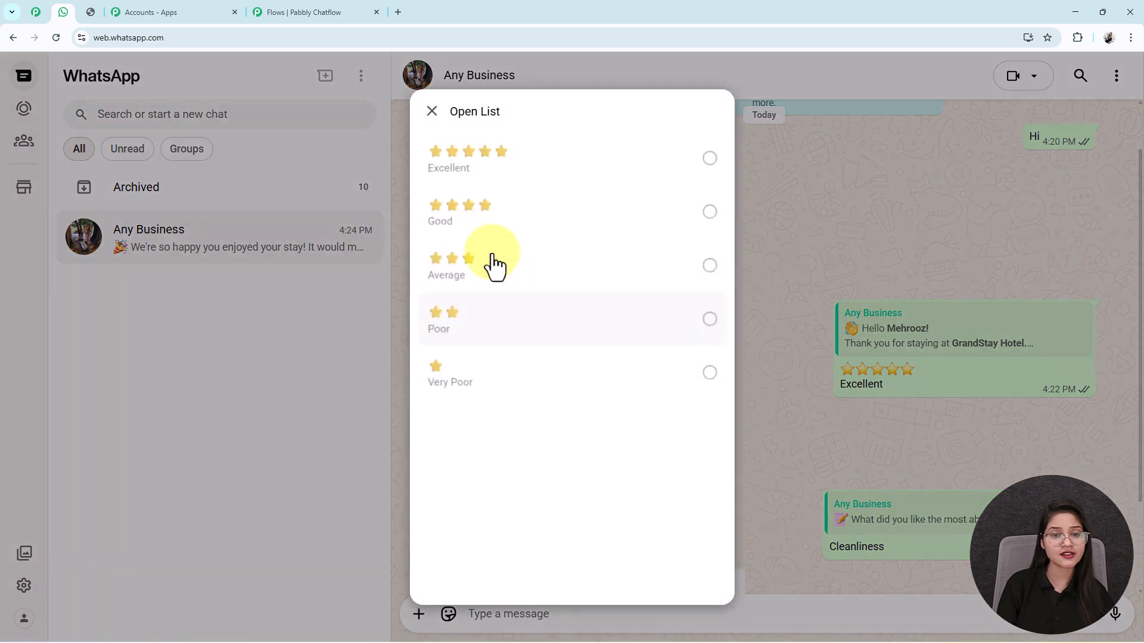
click(456, 304)
click(688, 584)
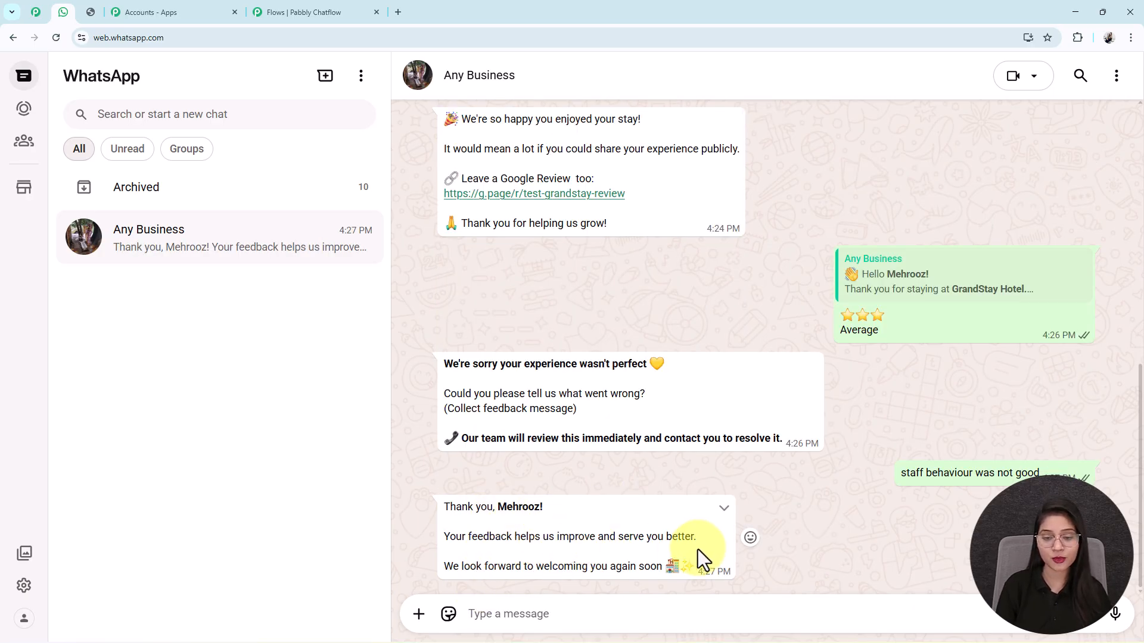
scroll(817, 428, up, 3)
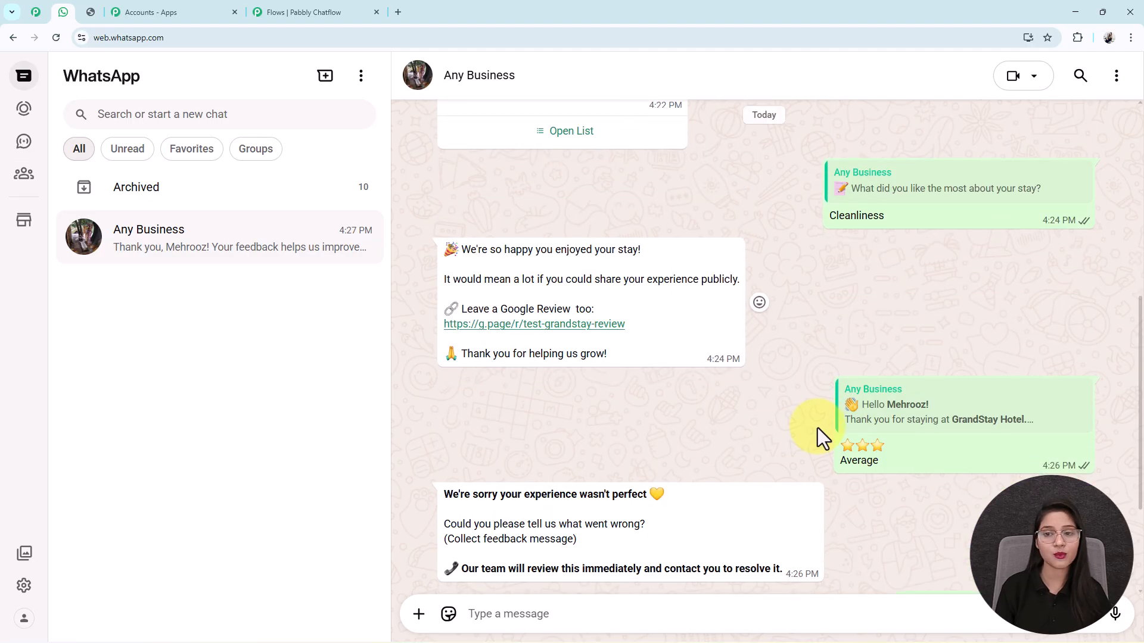
scroll(818, 428, up, 1)
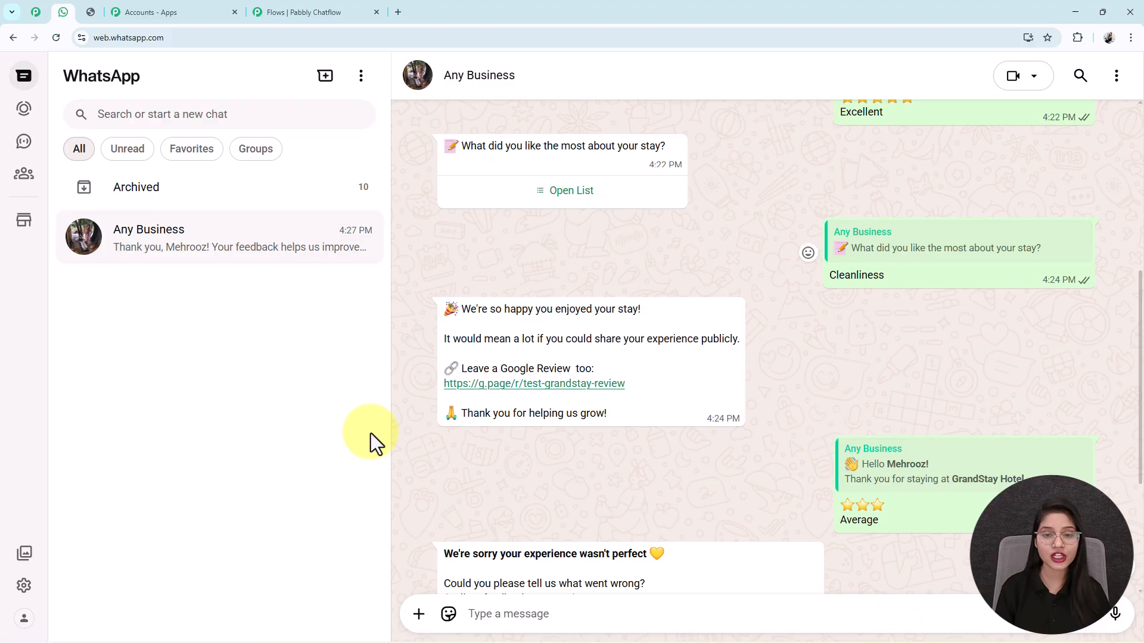
Look over the complete flow in Pabbly Chatflow, and bring up the Pabbly coupon code image in the browser.
click(332, 10)
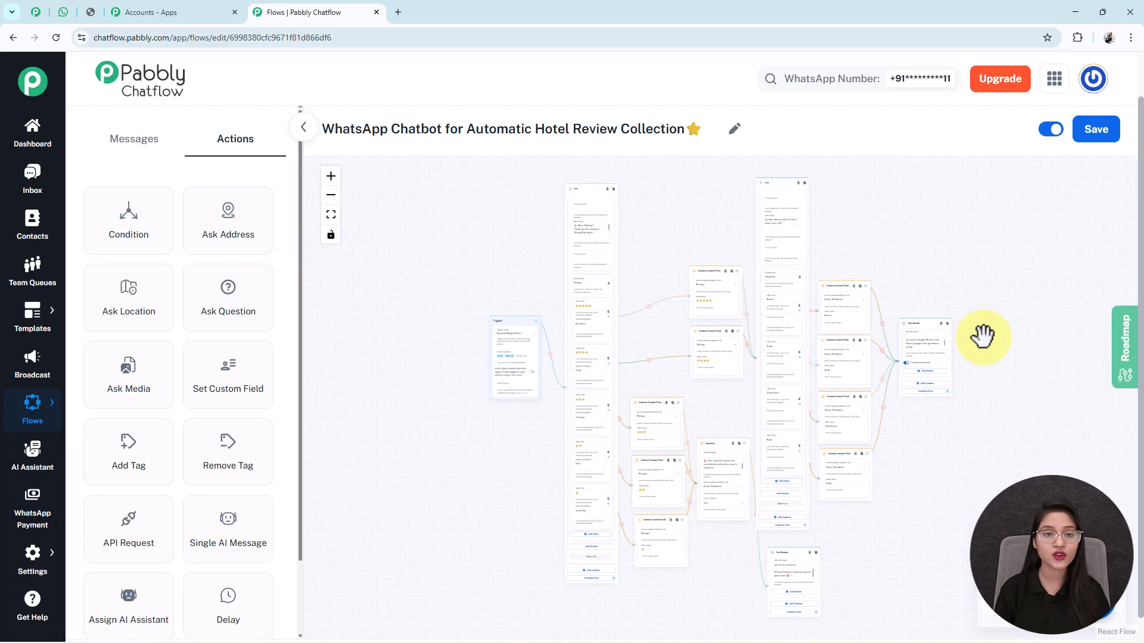
scroll(429, 498, right, 2)
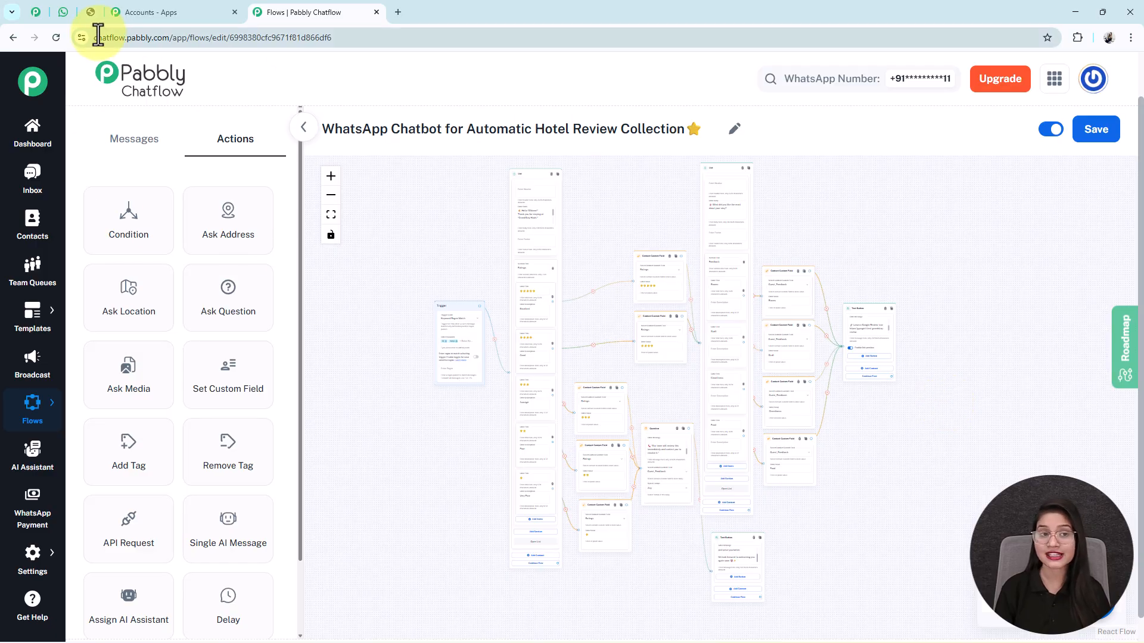
click(80, 11)
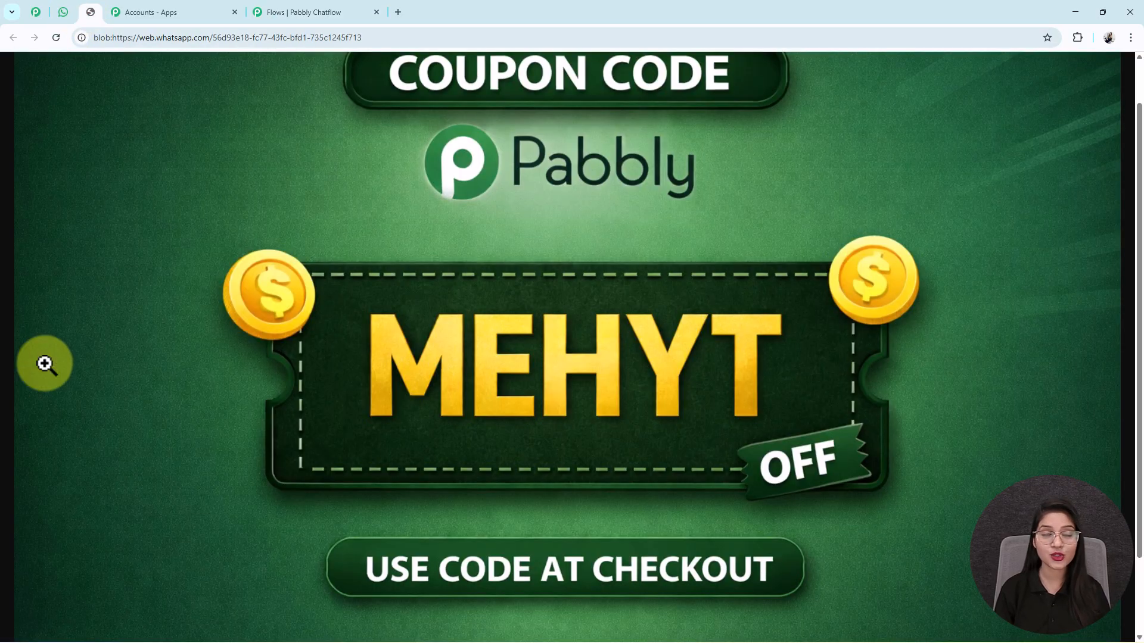